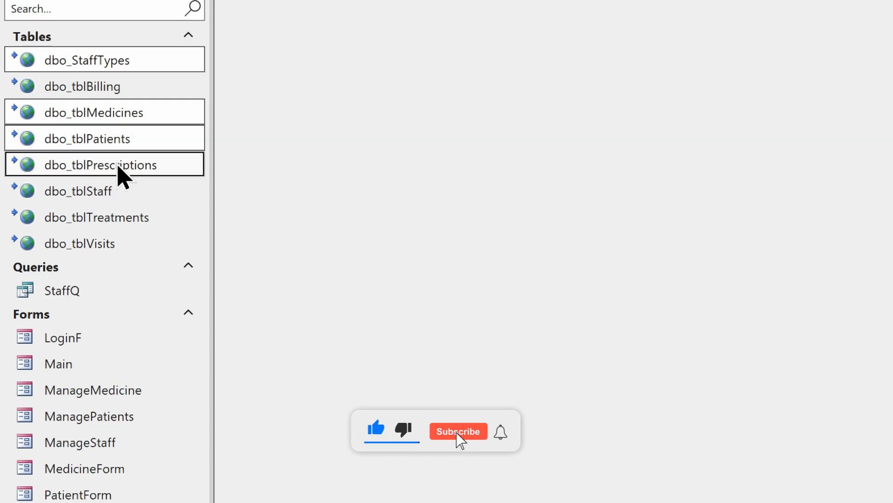
pyautogui.keyDown('ctrl'); pyautogui.click(84, 192); pyautogui.keyUp('ctrl')
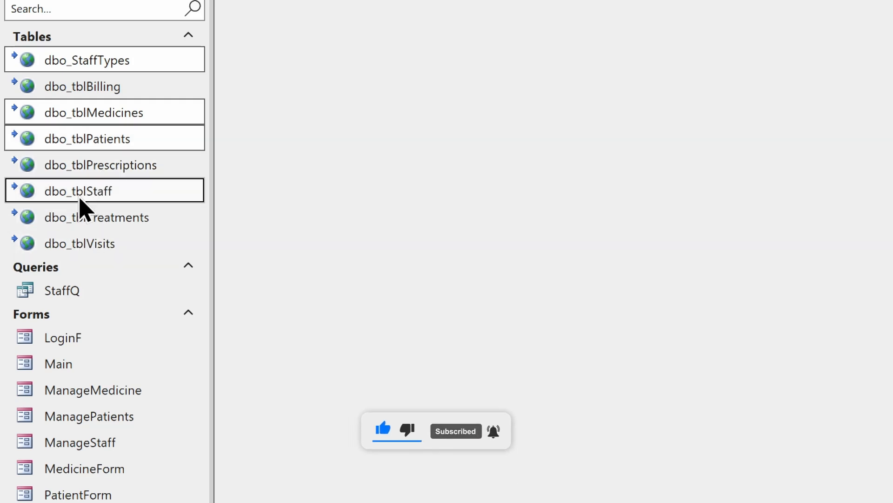
pyautogui.keyDown('ctrl'); pyautogui.click(104, 116); pyautogui.keyUp('ctrl')
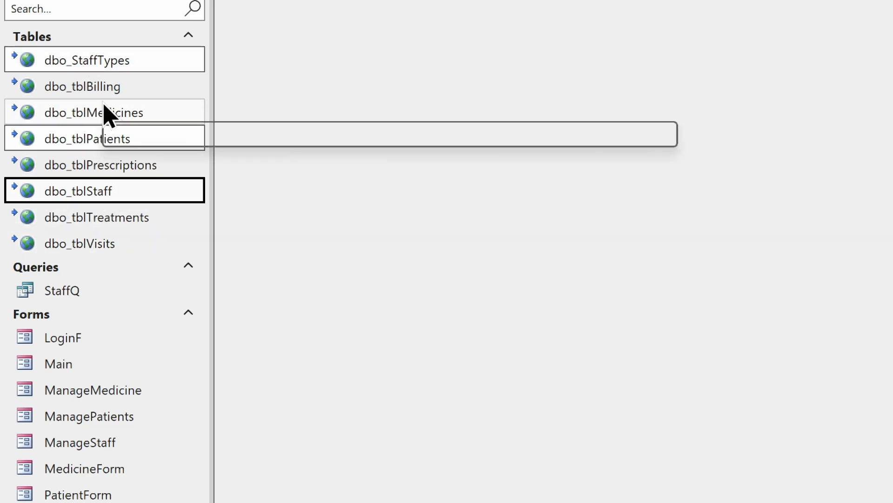
pyautogui.keyDown('ctrl'); pyautogui.click(104, 116); pyautogui.keyUp('ctrl')
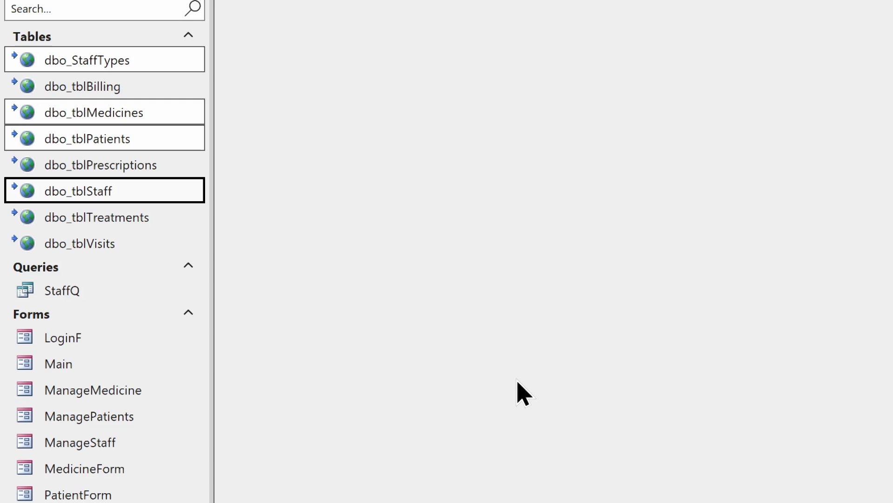
# - Switch to the Members Shoutout presentation in PowerPoint and examine the layout sketch with its General Information, Visit Details, Prescriptions and Treatments boxes
pyautogui.hotkey('alt', 'Tab')
pyautogui.hotkey('alt', 'Tab')
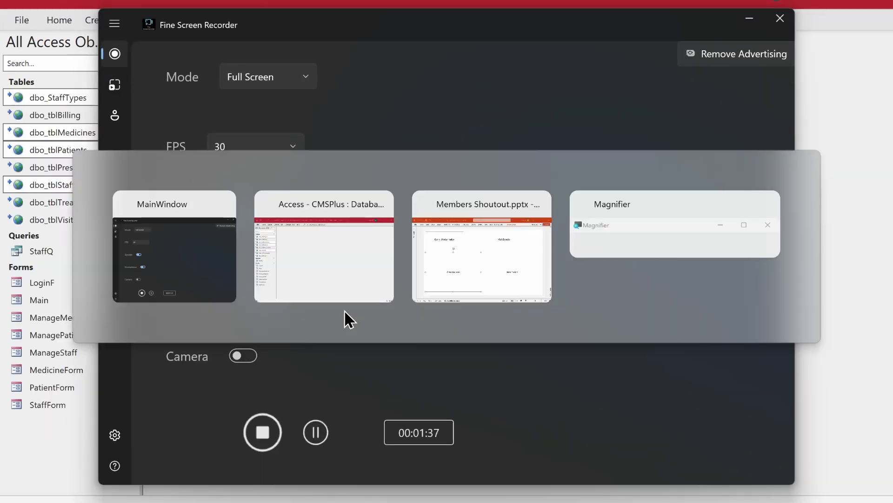
pyautogui.hotkey('alt', 'Tab')
pyautogui.press('Tab')
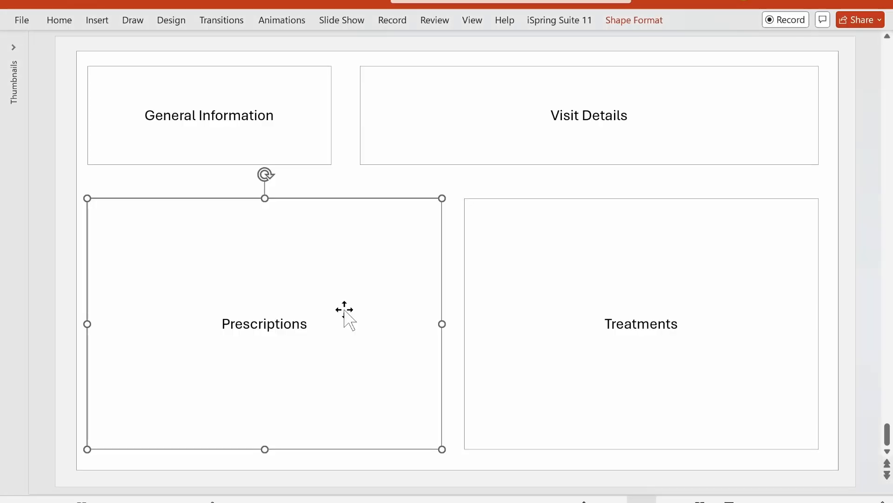
pyautogui.click(446, 184)
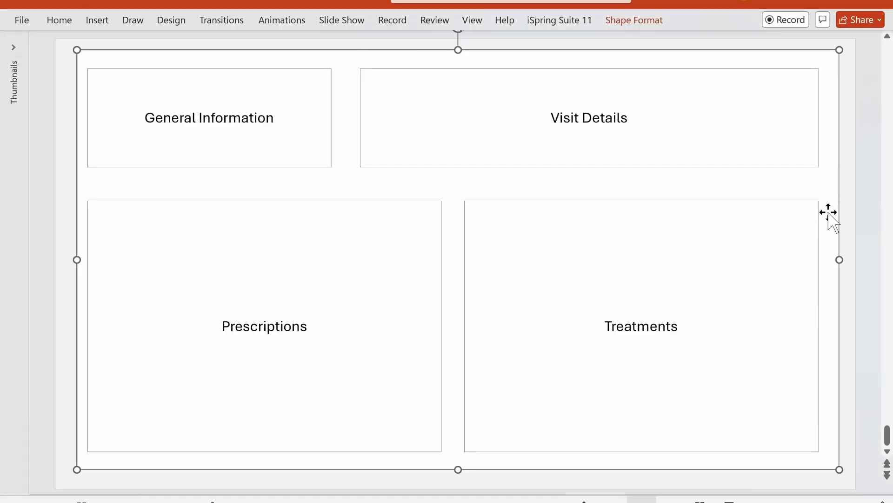
pyautogui.click(857, 217)
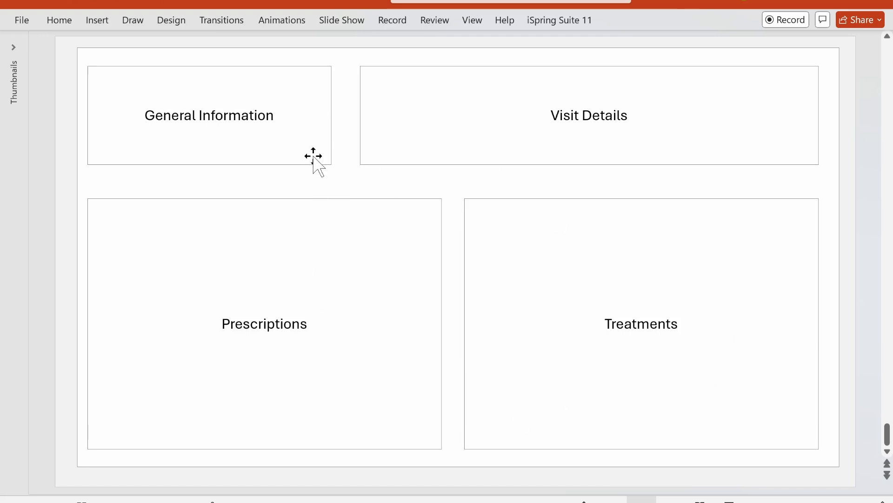
pyautogui.click(179, 138)
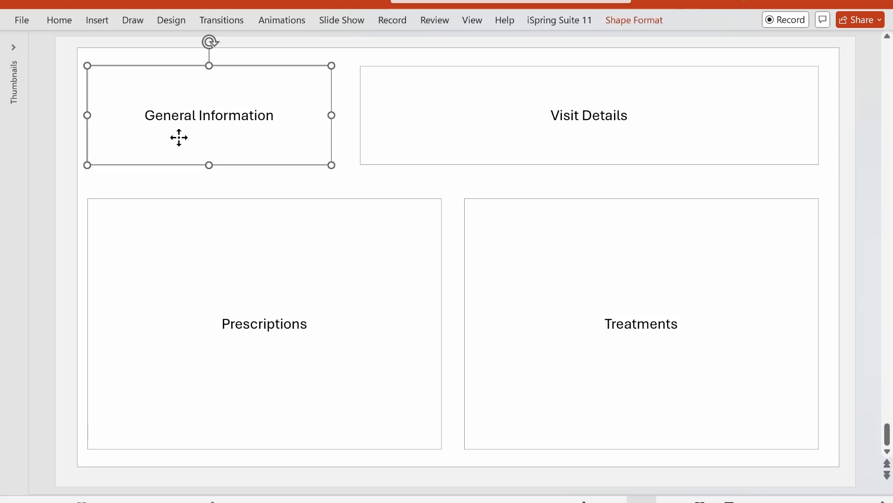
pyautogui.click(580, 142)
pyautogui.click(377, 342)
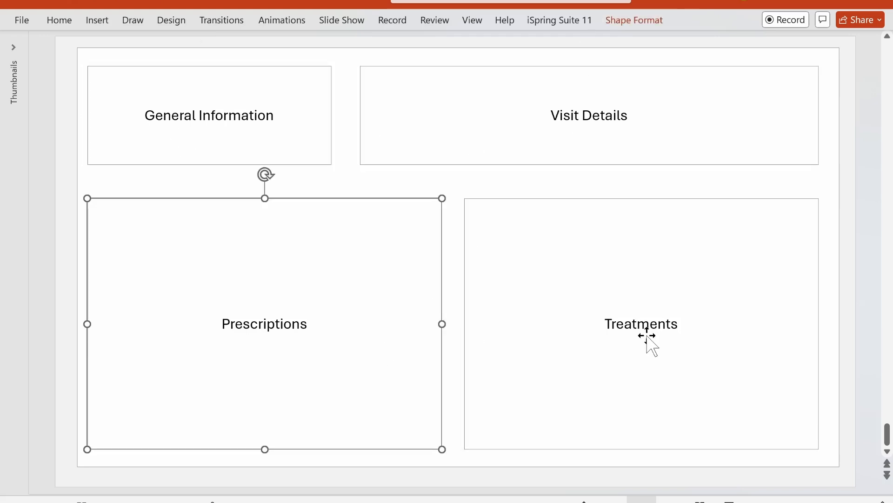
pyautogui.click(647, 335)
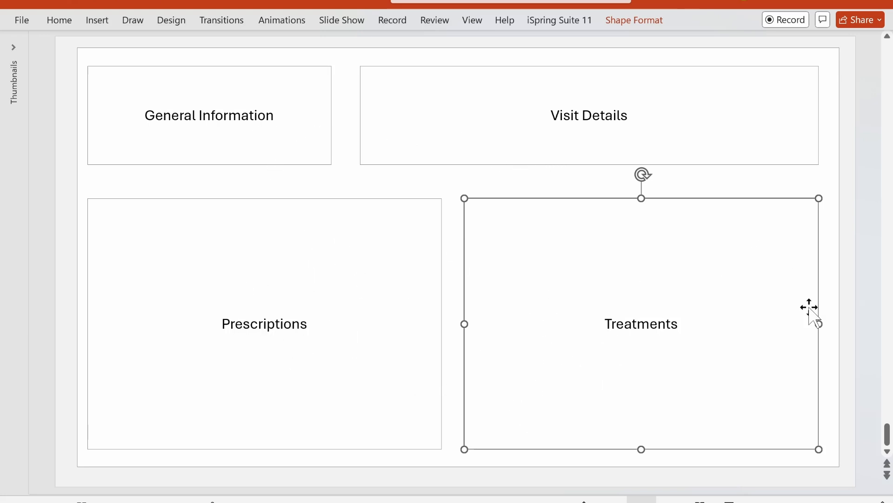
pyautogui.click(853, 328)
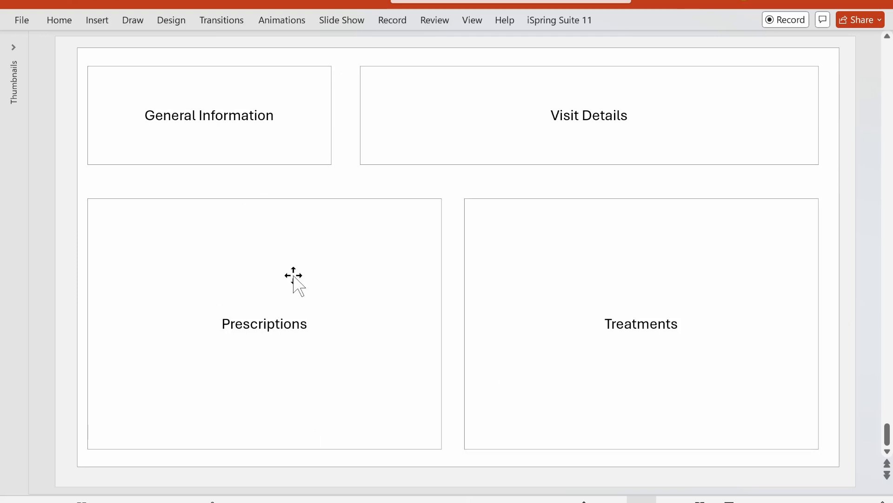
# - Return to the Access database, review the ManageMedicine form and the detail window of medicine 2, and close both
pyautogui.hotkey('alt', 'Tab')
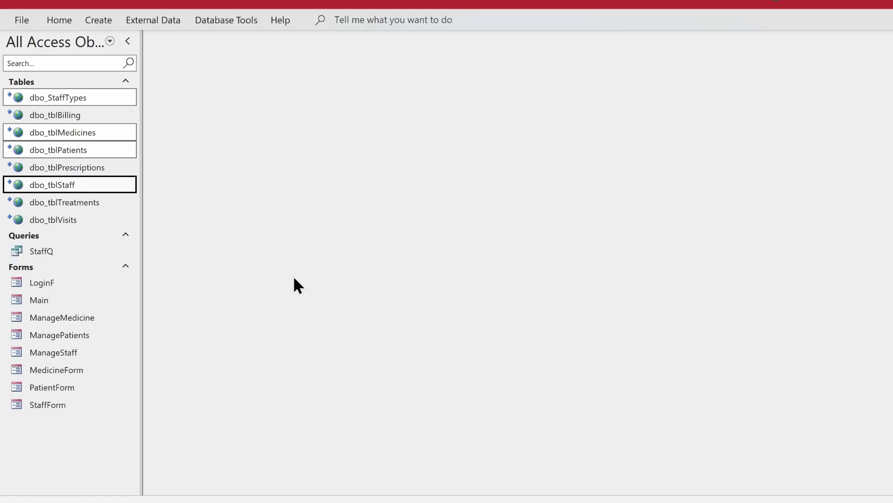
pyautogui.doubleClick(89, 317)
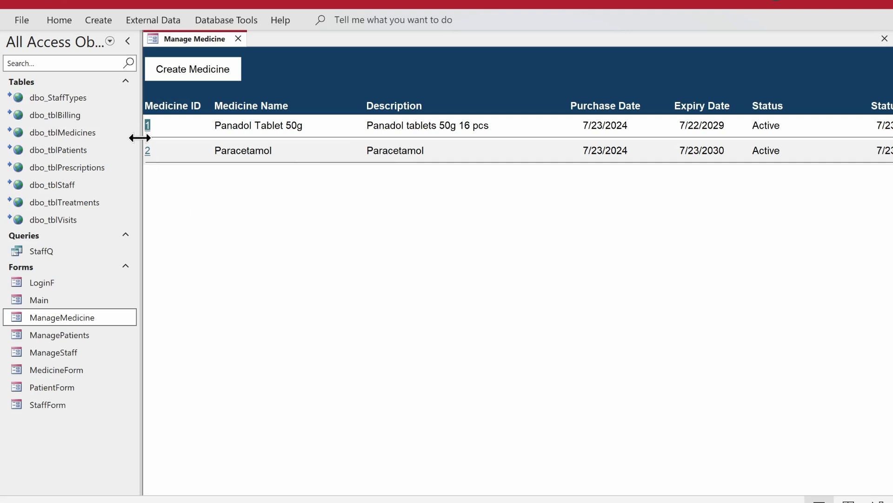
pyautogui.click(147, 151)
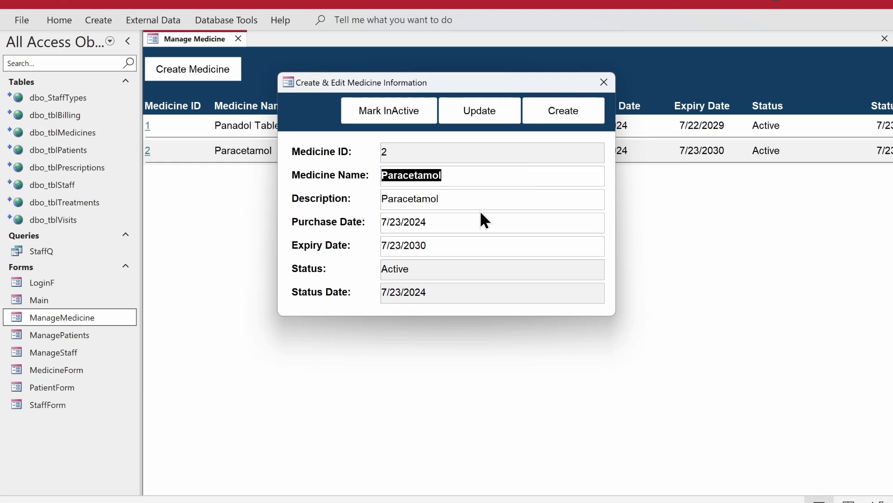
pyautogui.moveTo(433, 85); pyautogui.dragTo(447, 168)
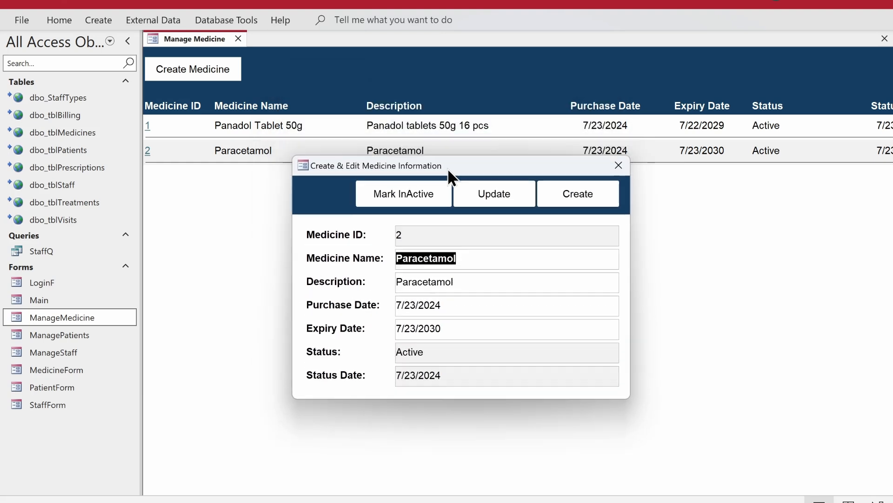
pyautogui.click(618, 166)
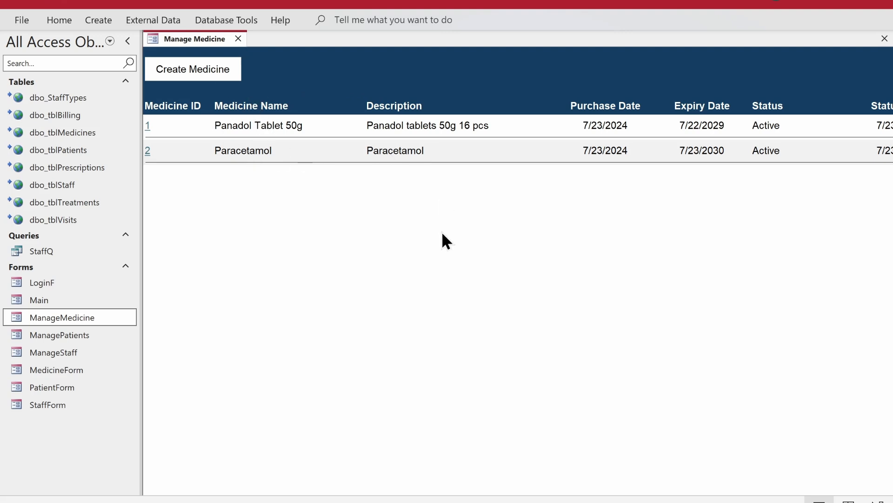
pyautogui.click(238, 39)
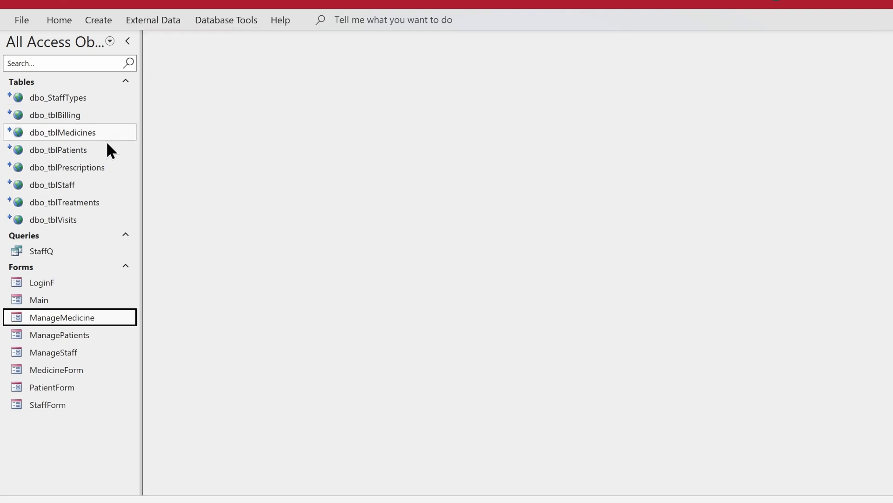
# - Open the dbo_tblVisits table, review its fields from VisitID through DoctorID, and close it
pyautogui.doubleClick(61, 219)
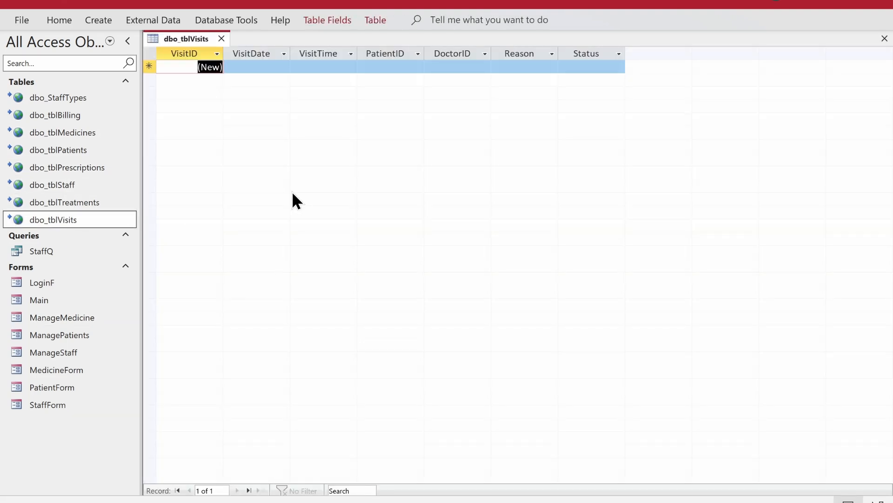
pyautogui.press('Tab')
pyautogui.press('Tab')
pyautogui.press('Tab')
pyautogui.press('Tab')
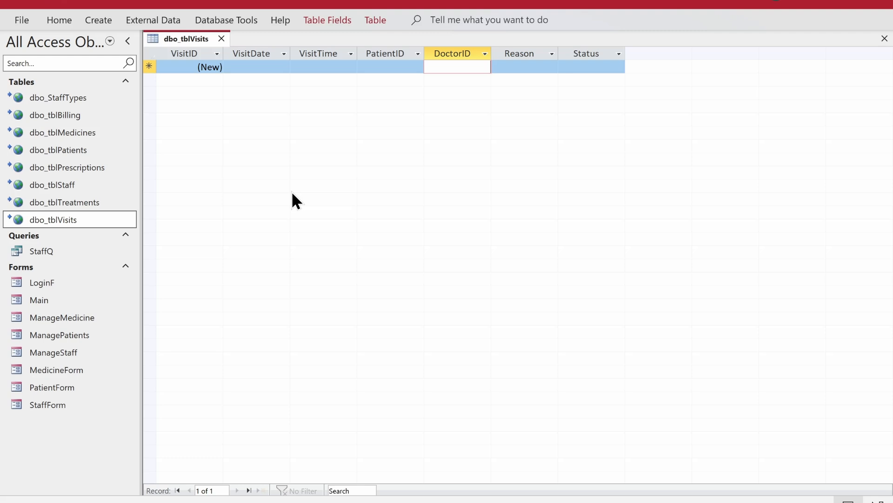
pyautogui.click(221, 39)
# - Create a new query in design view containing the linked tables dbo_tblVisits, dbo_tblPatients and dbo_tblStaff
pyautogui.click(98, 20)
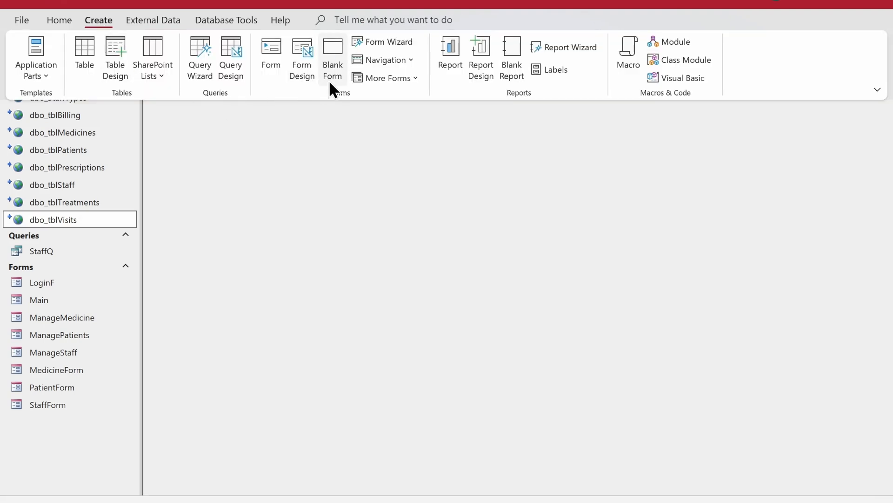
pyautogui.click(232, 75)
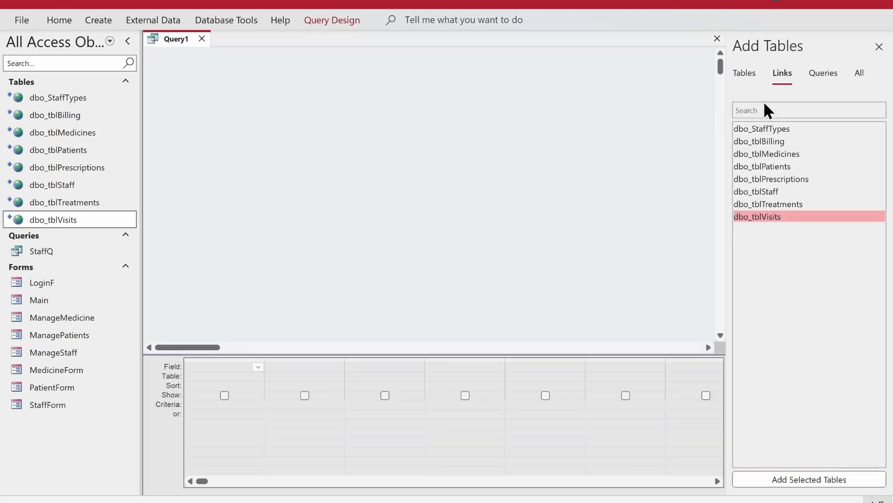
pyautogui.doubleClick(770, 217)
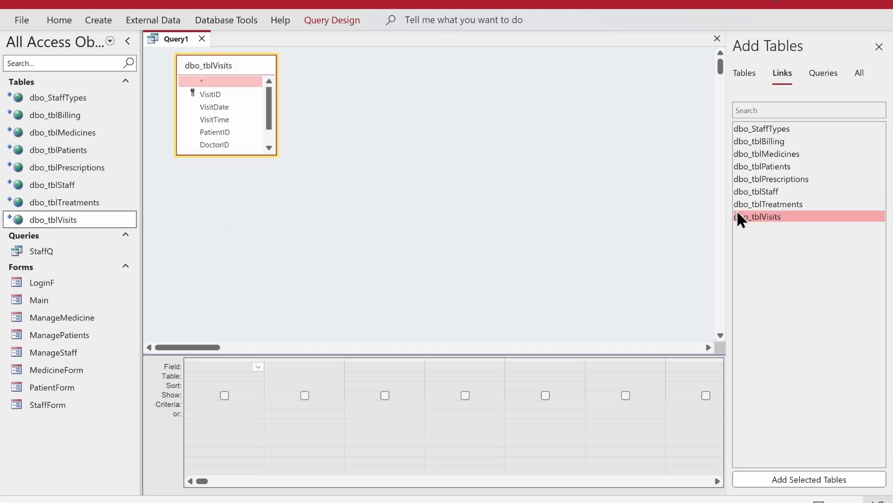
pyautogui.doubleClick(767, 166)
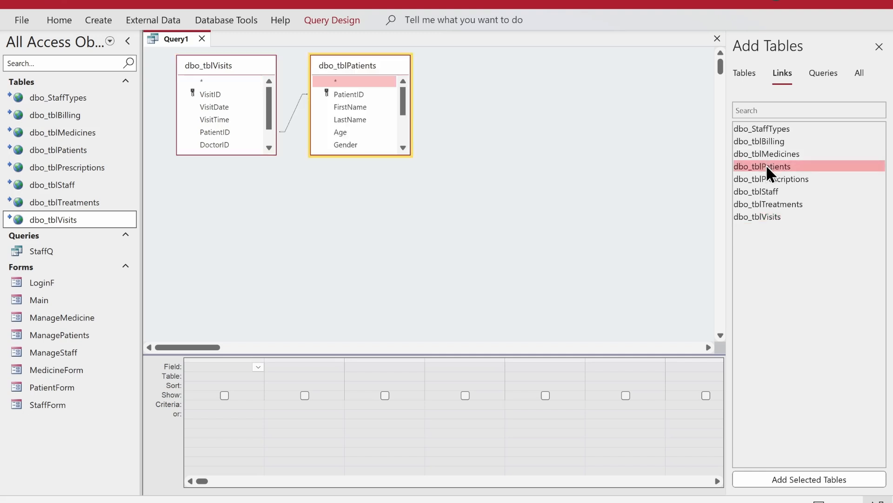
pyautogui.doubleClick(764, 191)
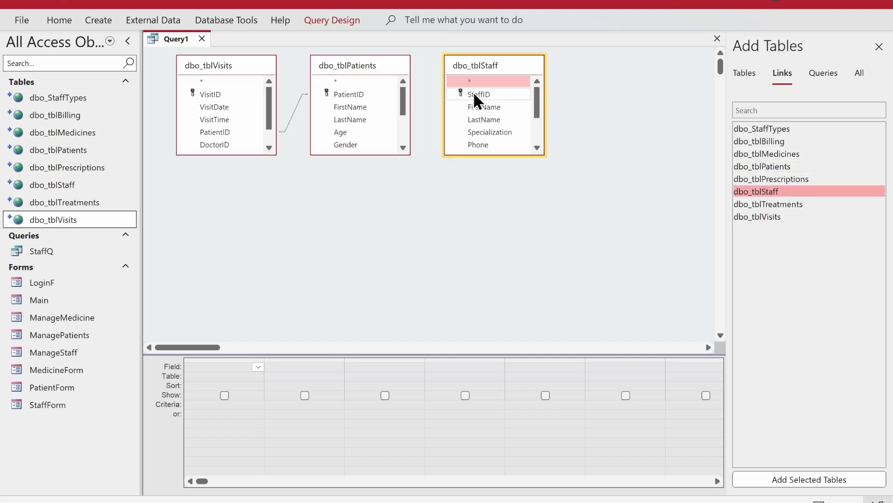
# - Join StaffID in dbo_tblStaff to DoctorID in dbo_tblVisits, place dbo_tblStaff below dbo_tblPatients, and enlarge dbo_tblVisits to show all fields
pyautogui.moveTo(473, 91); pyautogui.dragTo(222, 123)
pyautogui.moveTo(505, 66); pyautogui.dragTo(375, 177)
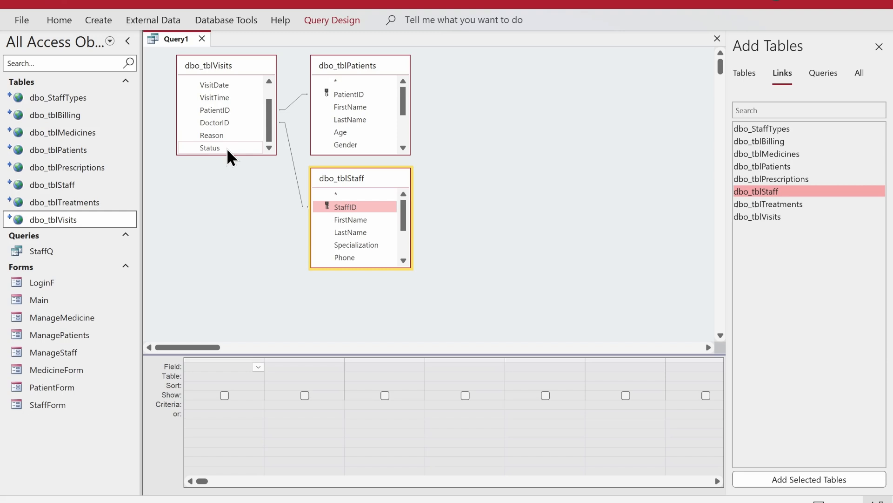
pyautogui.moveTo(228, 154); pyautogui.dragTo(229, 198)
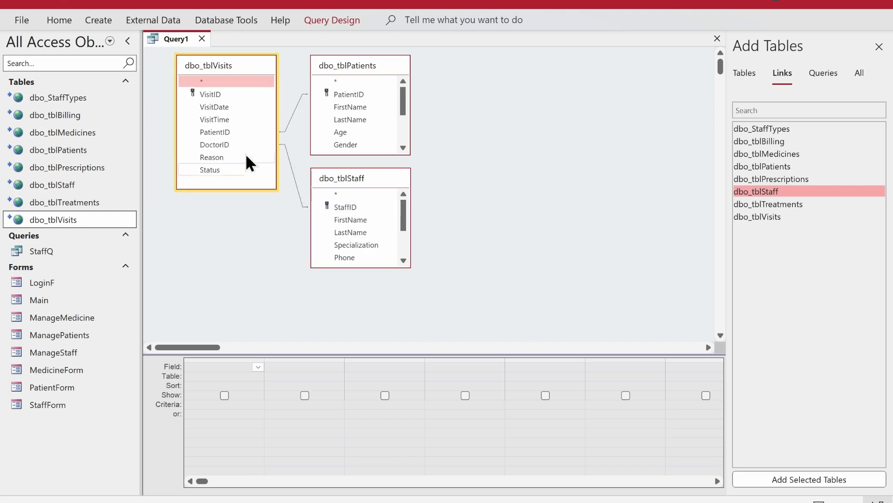
# - Add the VisitID, VisitDate and VisitTime fields from dbo_tblVisits to the query's output columns
pyautogui.doubleClick(216, 92)
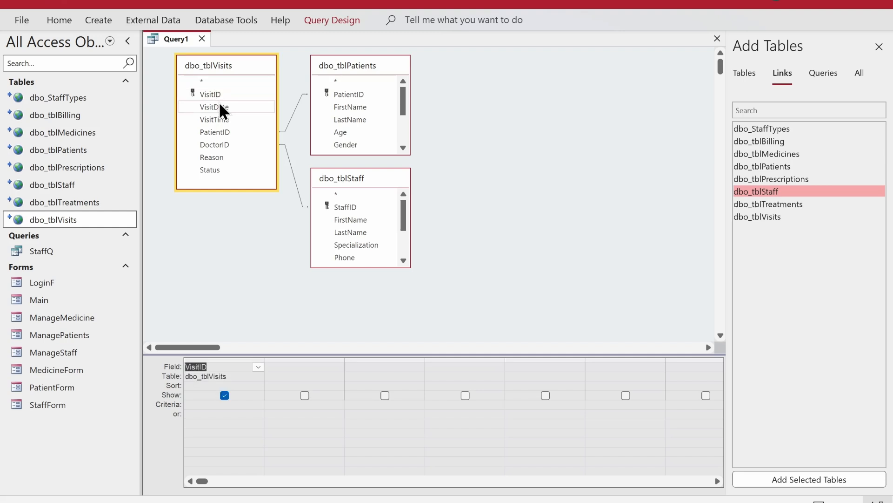
pyautogui.doubleClick(217, 106)
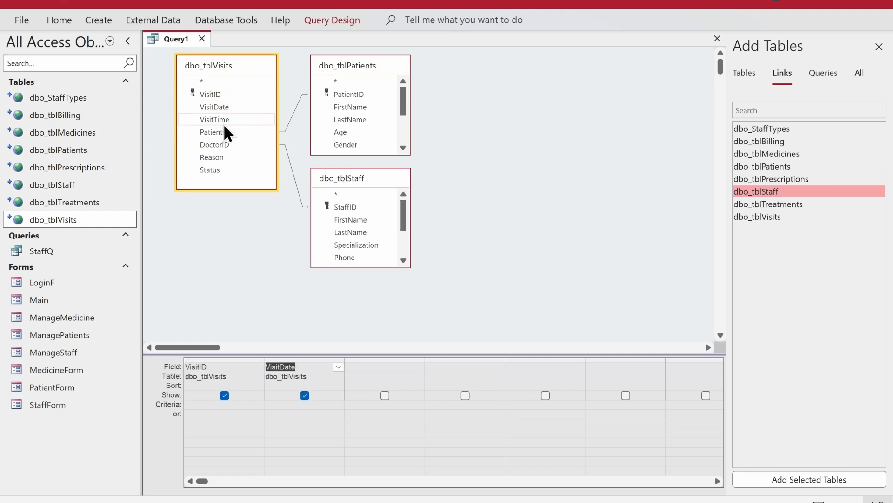
pyautogui.doubleClick(222, 119)
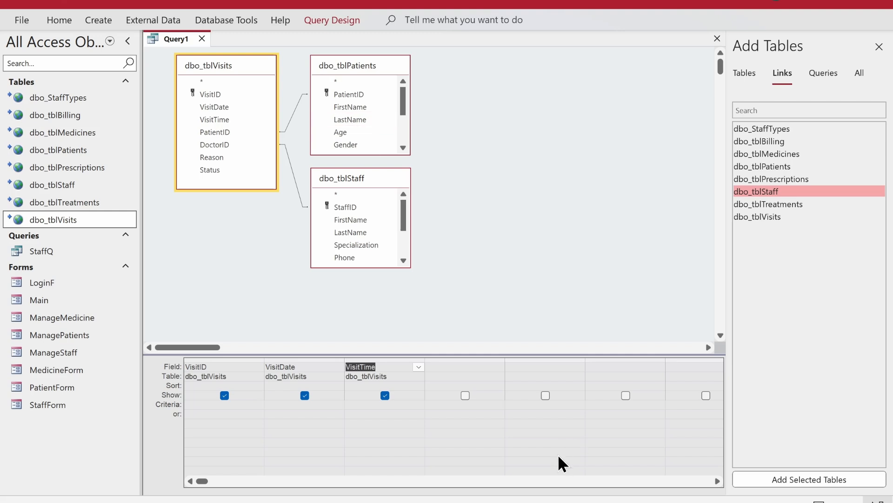
# - Start a calculated field named Patient in the first empty query column with the expression [dbo_tblPatients]![FirstName]
pyautogui.click(458, 367)
pyautogui.rightClick(465, 371)
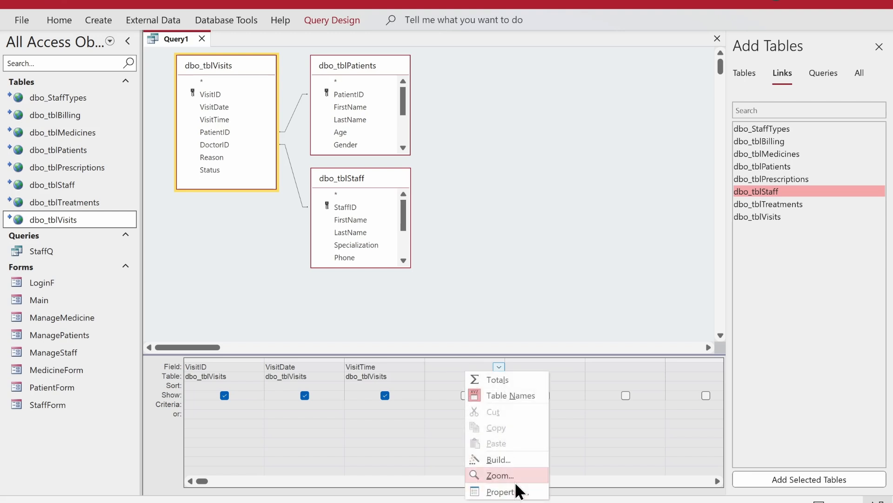
pyautogui.click(507, 460)
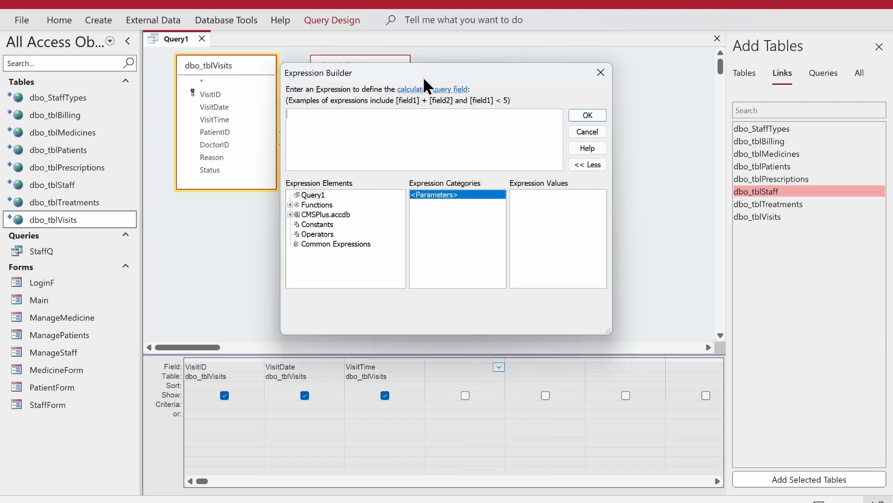
pyautogui.moveTo(420, 83); pyautogui.dragTo(427, 198)
pyautogui.write('Patient:')
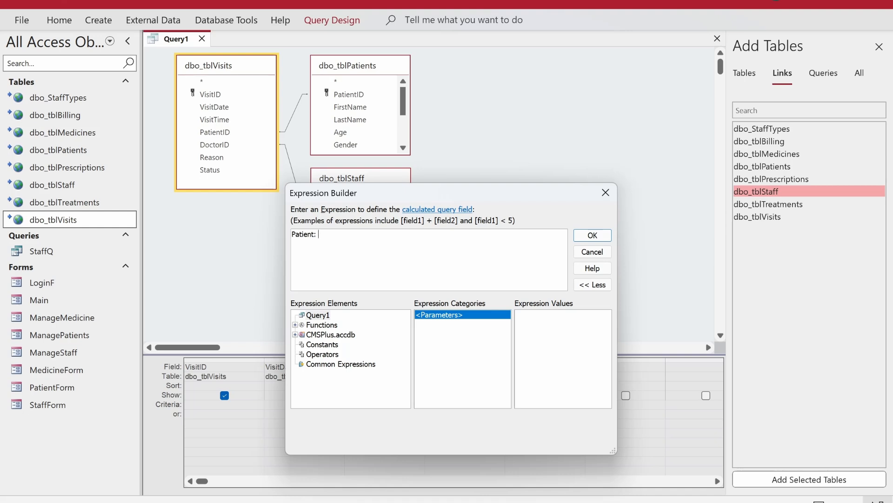
pyautogui.write('t')
pyautogui.press('BackSpace')
pyautogui.write('db')
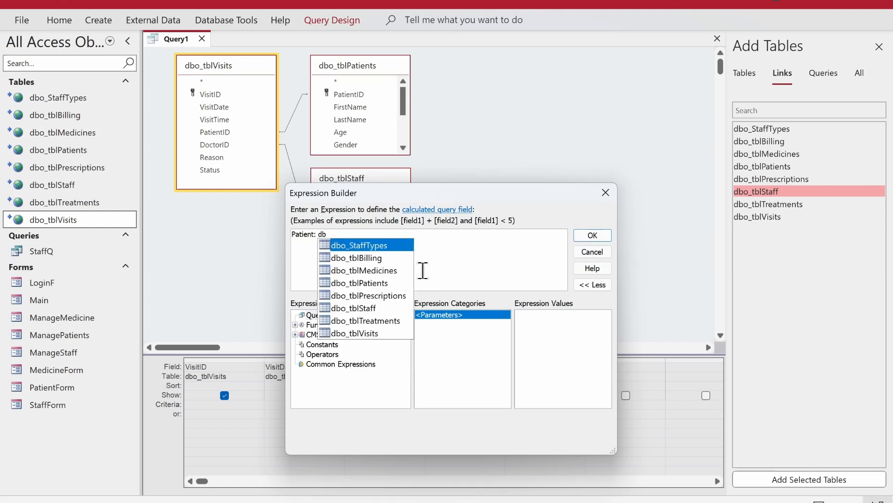
pyautogui.press('Down')
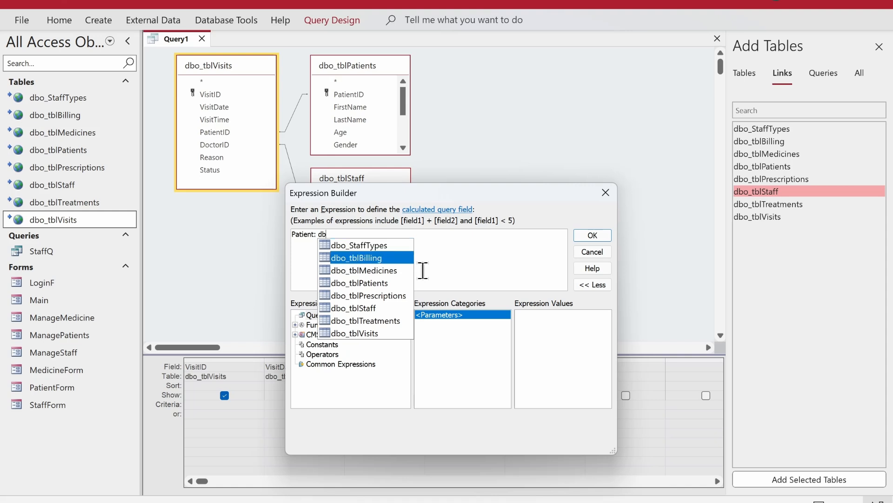
pyautogui.press('Down')
pyautogui.press('Down')
pyautogui.press('Tab')
pyautogui.write('!')
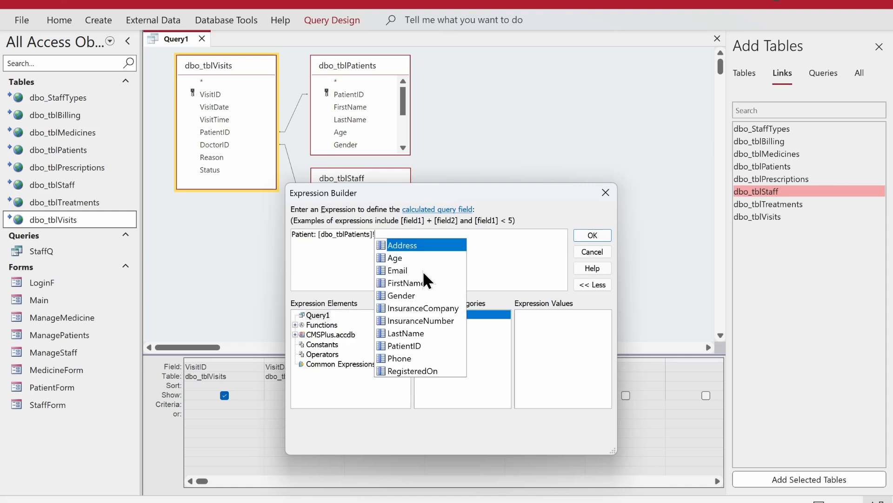
pyautogui.doubleClick(423, 275)
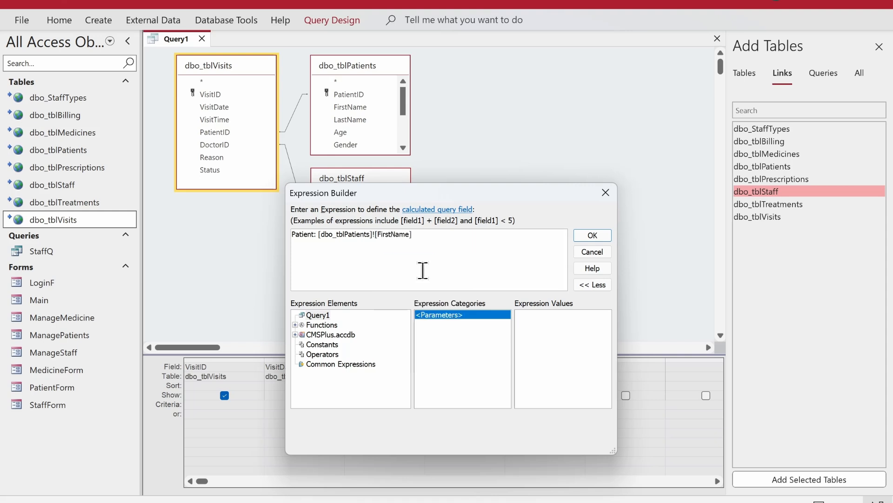
# - Complete the Patient expression by appending & " " & [dbo_tblPatients]![LastName] and accept it
pyautogui.write('&')
pyautogui.write('" " & dob')
pyautogui.press('BackSpace')
pyautogui.press('BackSpace')
pyautogui.write('bo')
pyautogui.press('Down')
pyautogui.press('Down')
pyautogui.press('Down')
pyautogui.press('Tab')
pyautogui.write('![La')
pyautogui.press('Tab')
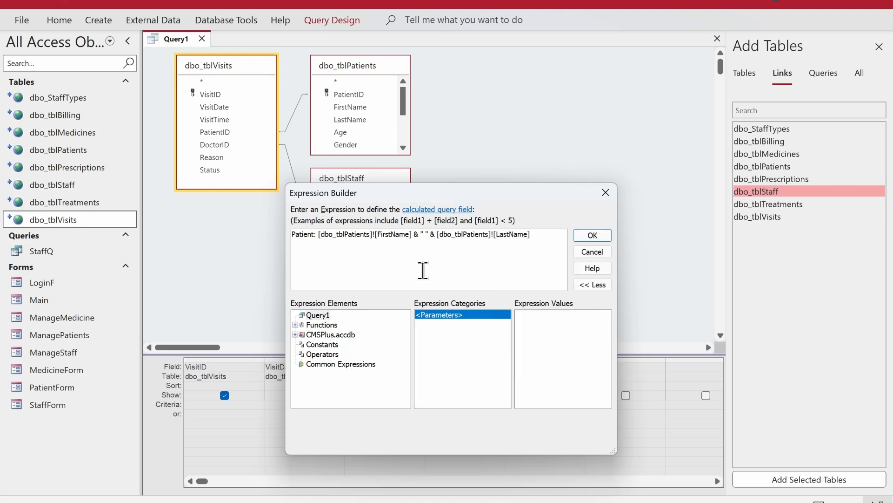
pyautogui.click(583, 231)
# - Check the query's columns in Datasheet View and return to Design View
pyautogui.rightClick(570, 174)
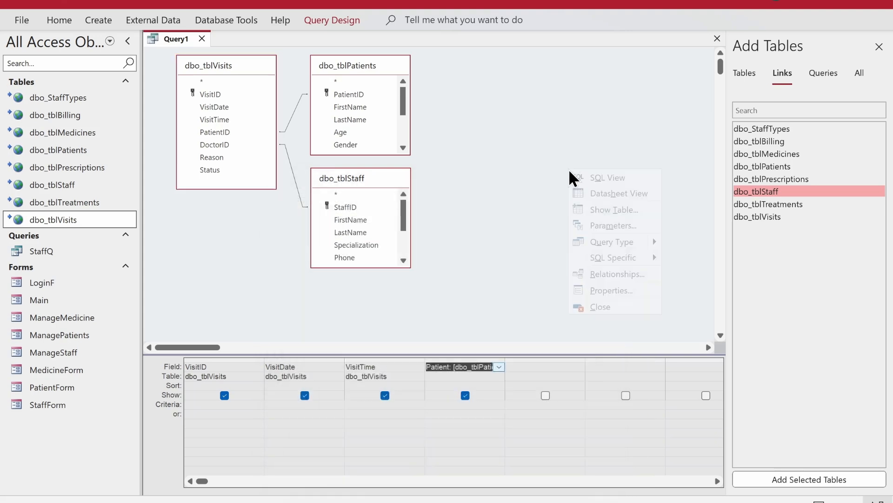
pyautogui.click(581, 192)
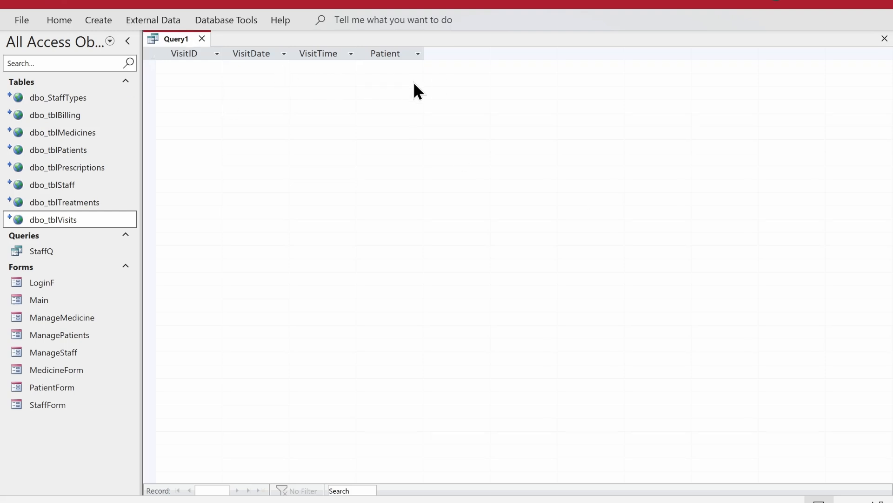
pyautogui.rightClick(173, 40)
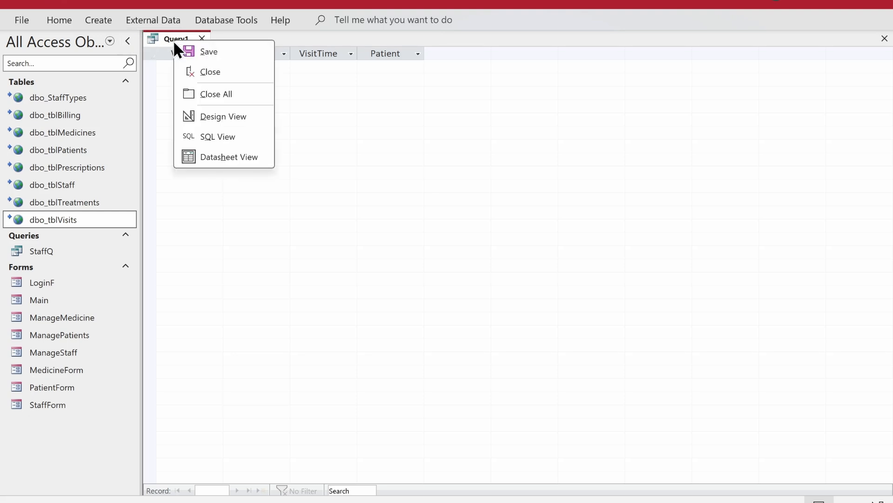
pyautogui.click(231, 112)
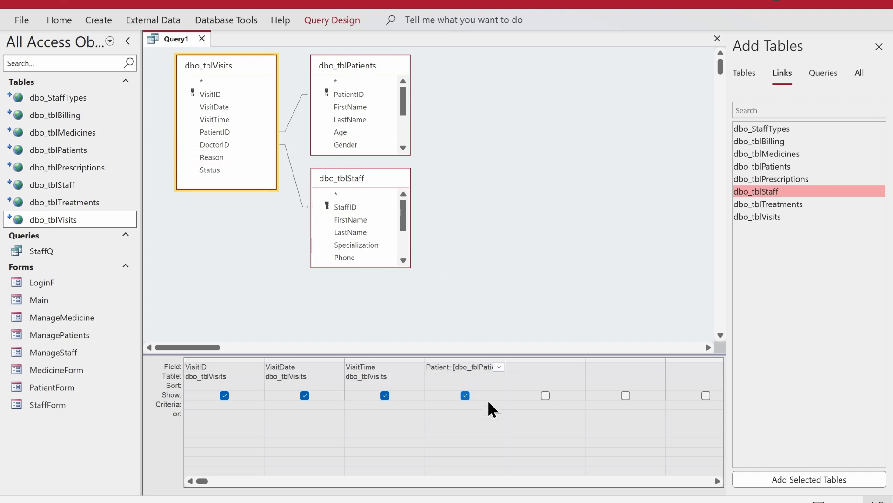
# - Start a calculated field expression labelled "Doctor:" in the empty query column after Patient
pyautogui.click(532, 359)
pyautogui.rightClick(531, 367)
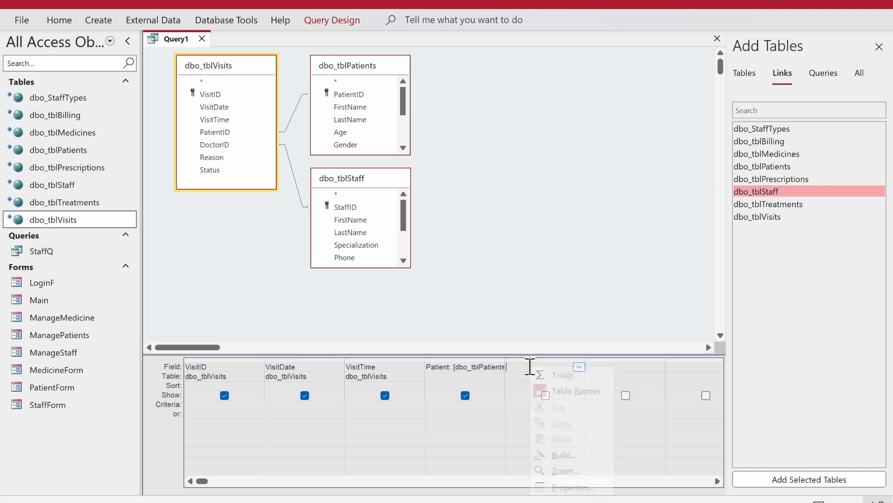
pyautogui.click(576, 455)
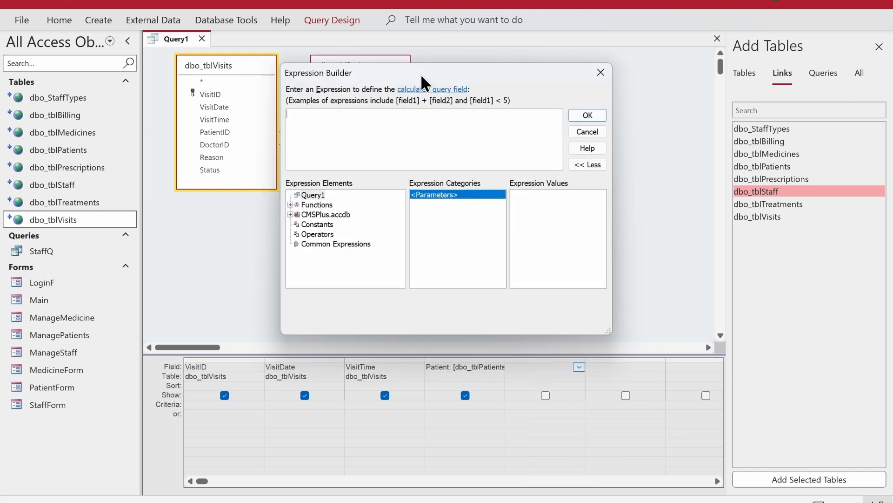
pyautogui.moveTo(421, 74); pyautogui.dragTo(624, 121)
pyautogui.write('Dpctor')
pyautogui.press('BackSpace')
pyautogui.press('BackSpace')
pyautogui.press('BackSpace')
pyautogui.press('BackSpace')
pyautogui.press('BackSpace')
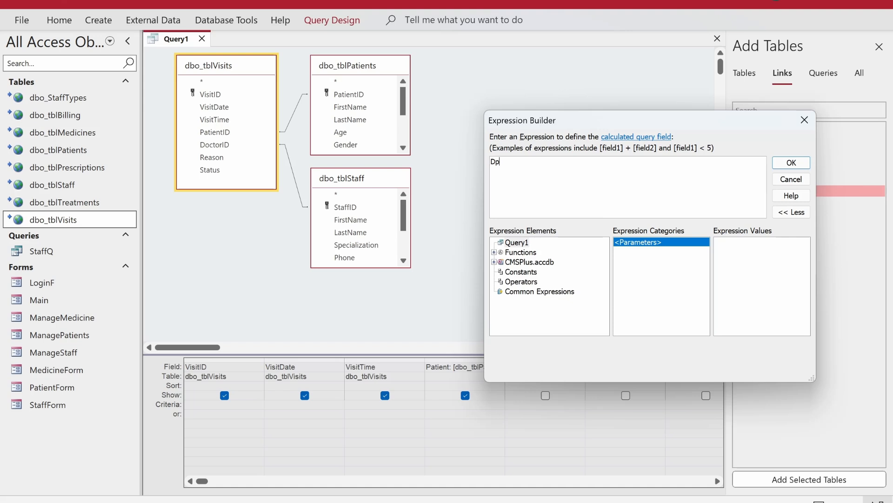
pyautogui.write('Doctor')
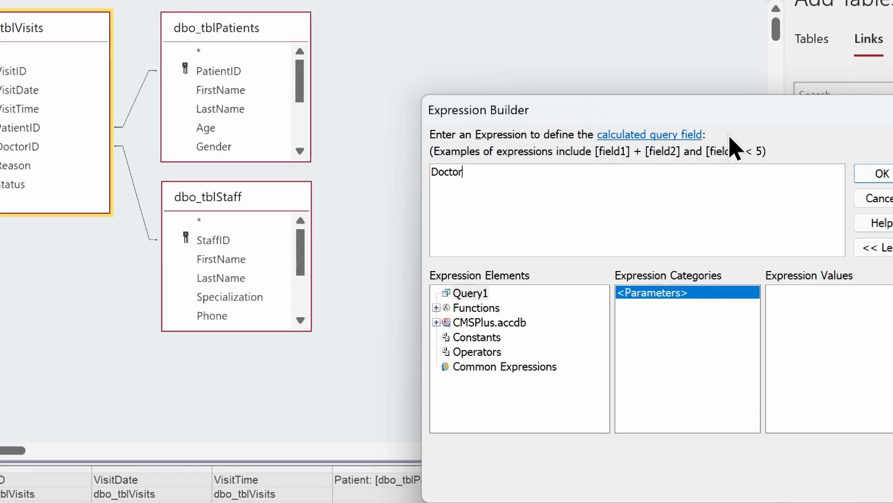
pyautogui.moveTo(733, 90); pyautogui.dragTo(496, 76)
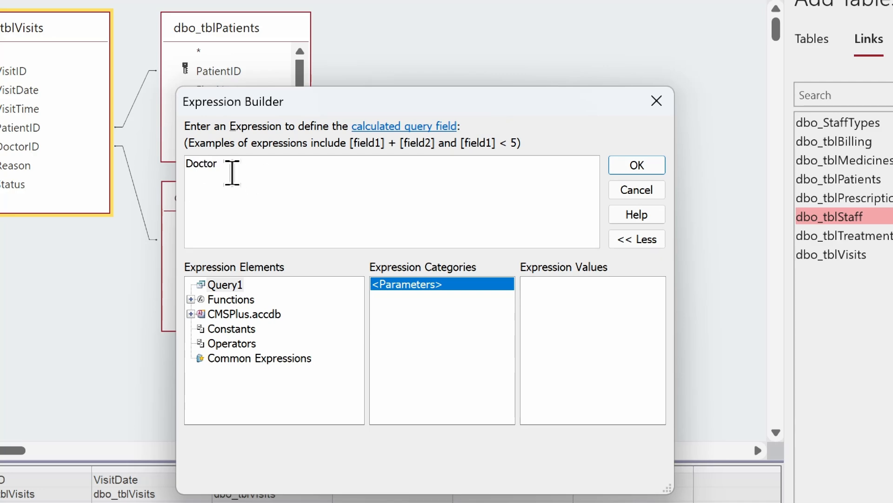
pyautogui.write(':')
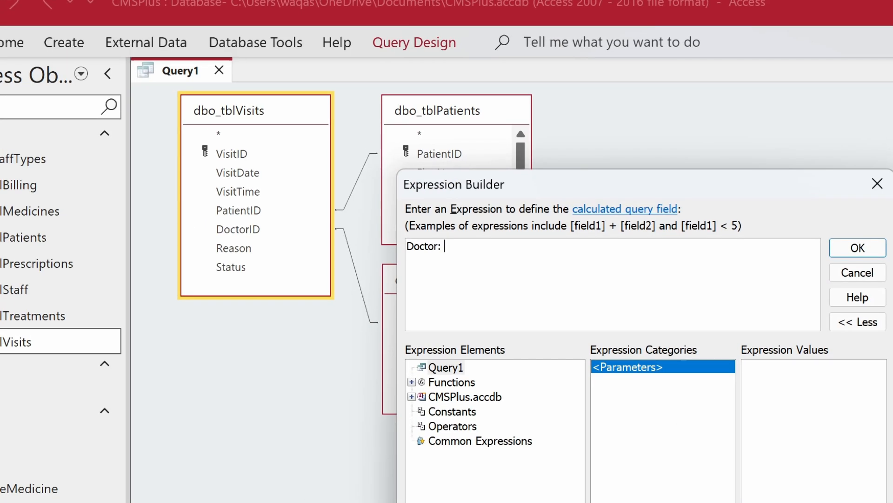
# - Add [dbo_tblStaff]![FirstName] to the Doctor expression
pyautogui.write(' db')
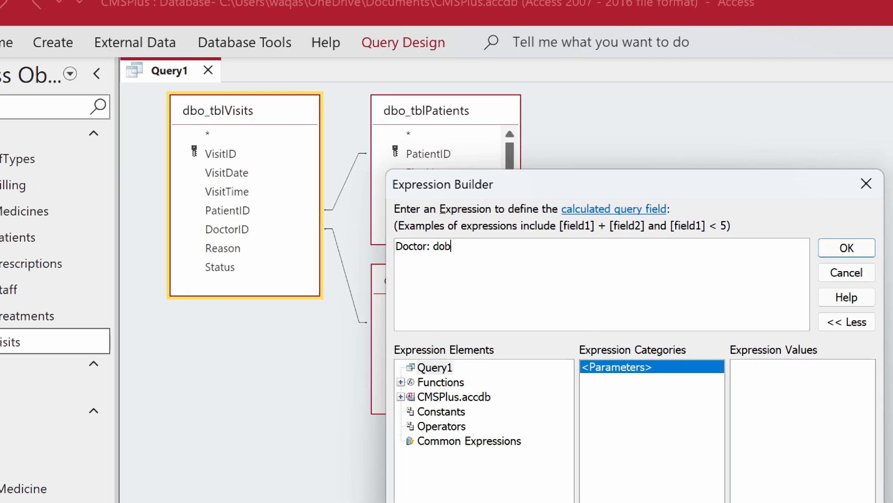
pyautogui.write('o')
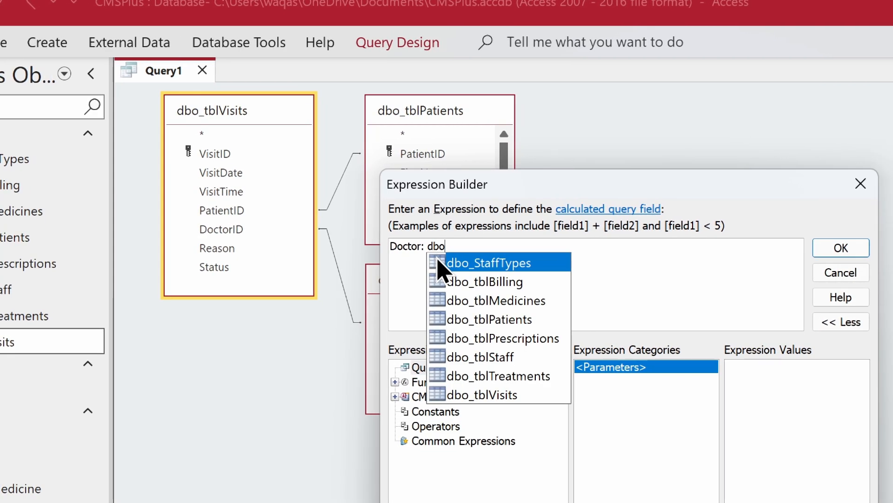
pyautogui.press('Down')
pyautogui.press('Down')
pyautogui.press('Down')
pyautogui.press('Down')
pyautogui.press('Down')
pyautogui.press('Return')
pyautogui.write('!')
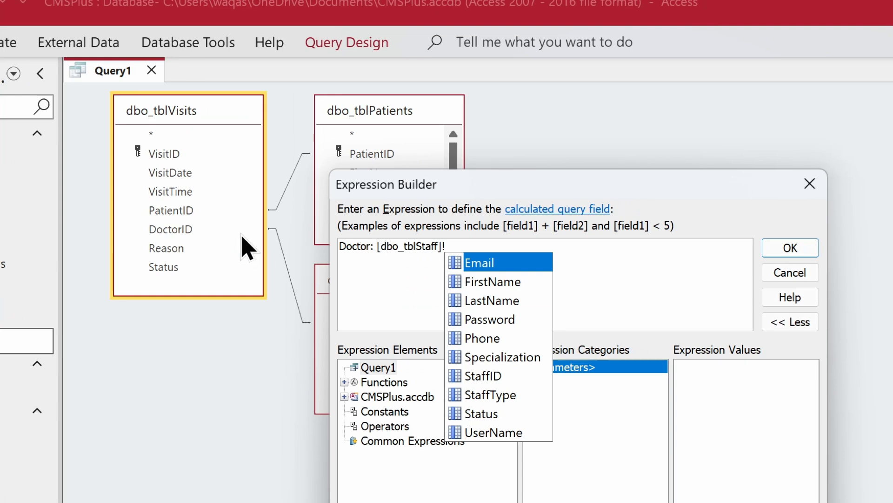
pyautogui.press('Down')
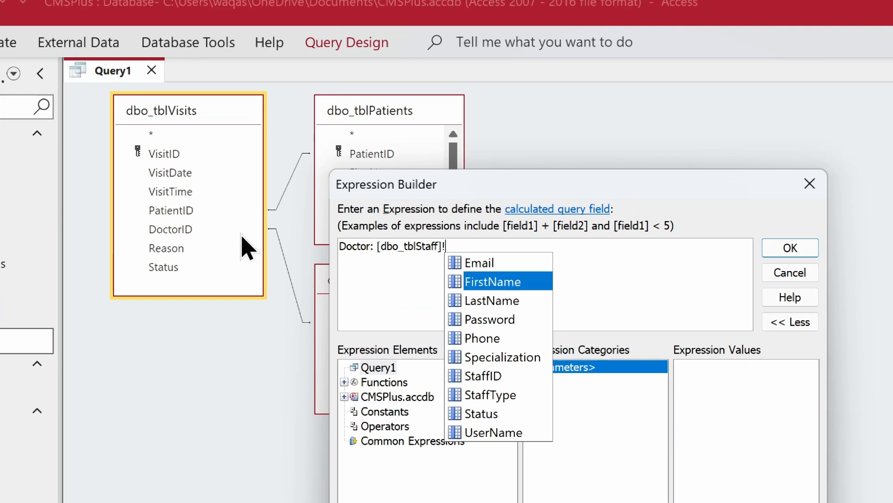
pyautogui.press('Return')
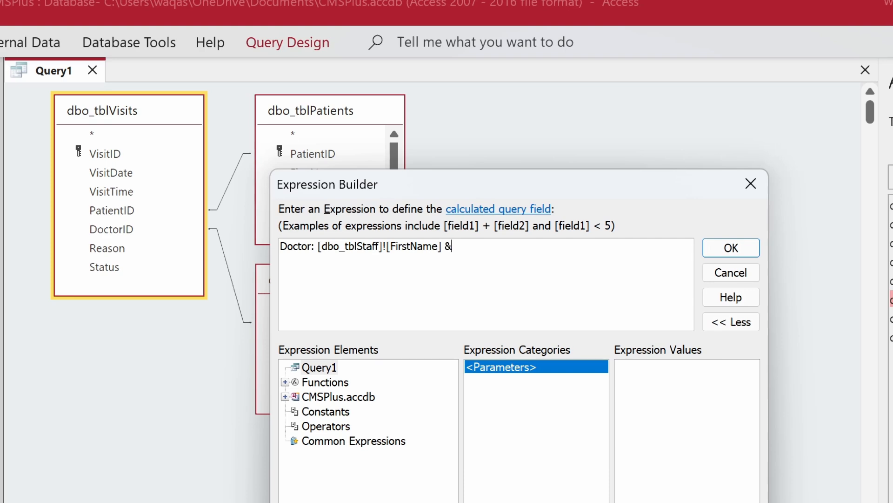
# - Complete the Doctor expression by appending &" "& [dbo_tblStaff]![LastName] and accept it
pyautogui.write('&&')
pyautogui.write('" "&')
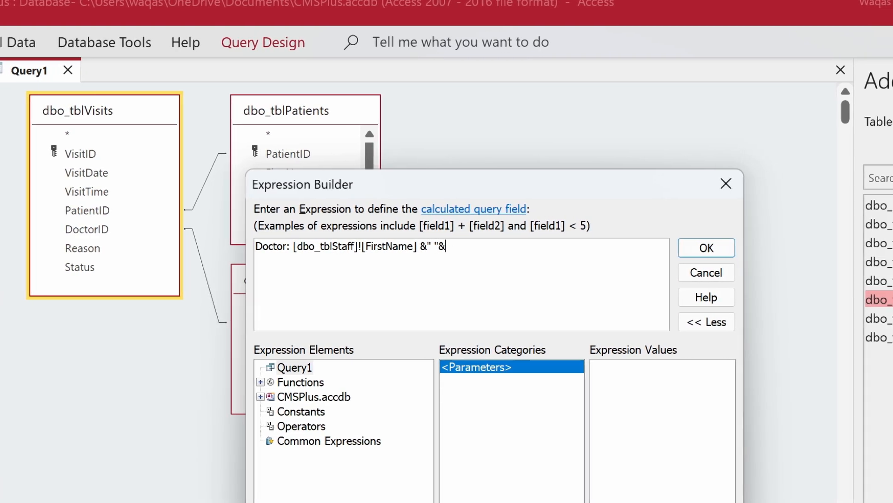
pyautogui.write(' dbo')
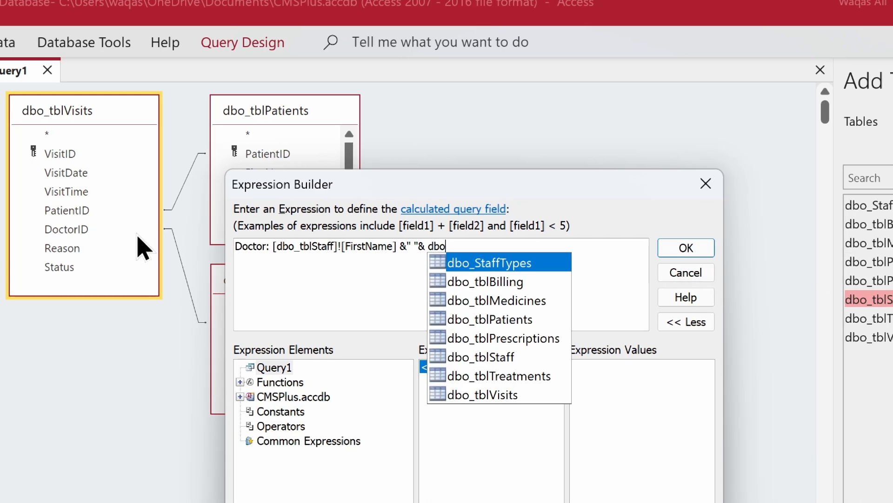
pyautogui.press('Down')
pyautogui.press('Down')
pyautogui.press('Down')
pyautogui.press('Down')
pyautogui.press('Down')
pyautogui.press('Tab')
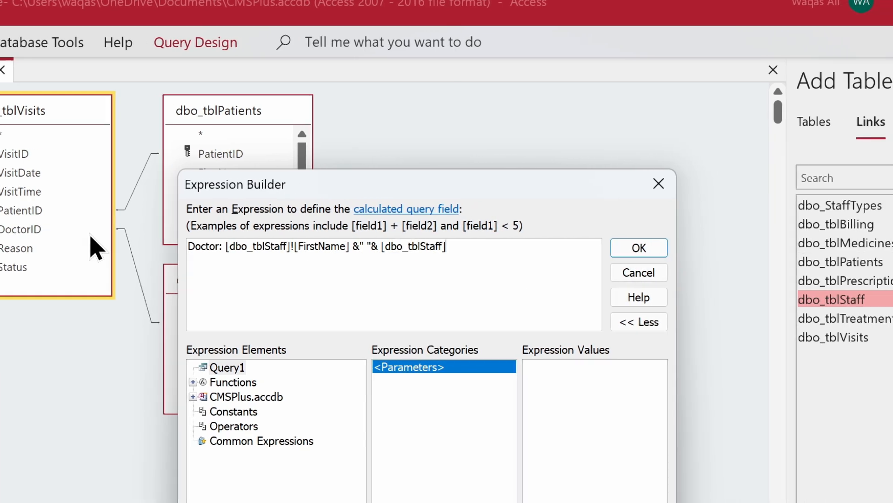
pyautogui.write('![last')
pyautogui.press('Tab')
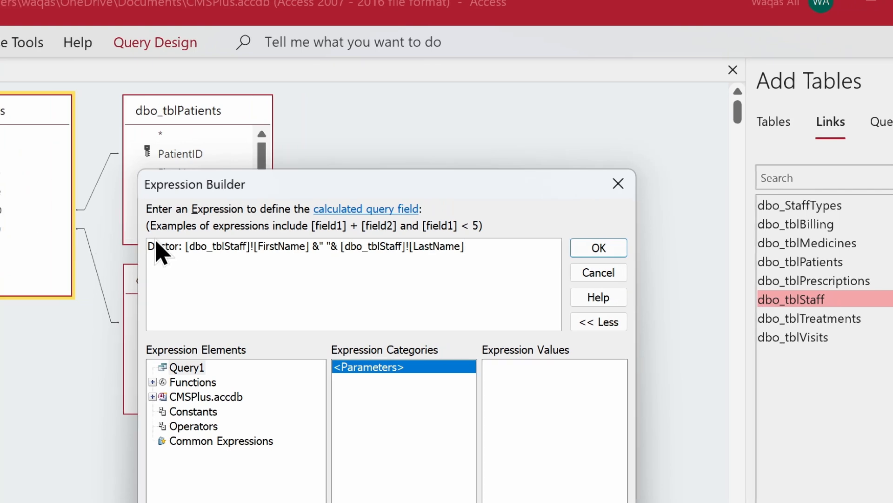
pyautogui.click(591, 252)
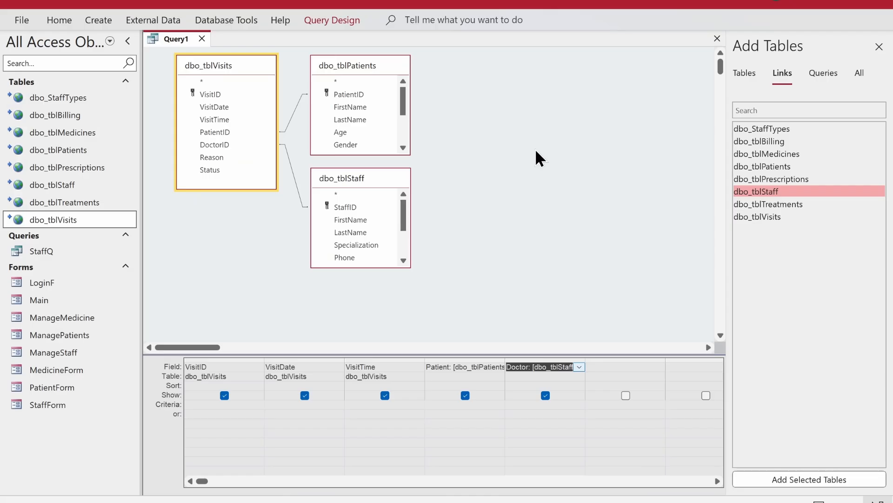
# - Add the Reason and Status fields from dbo_tblVisits to the query and display it in Datasheet View
pyautogui.doubleClick(218, 157)
pyautogui.doubleClick(221, 168)
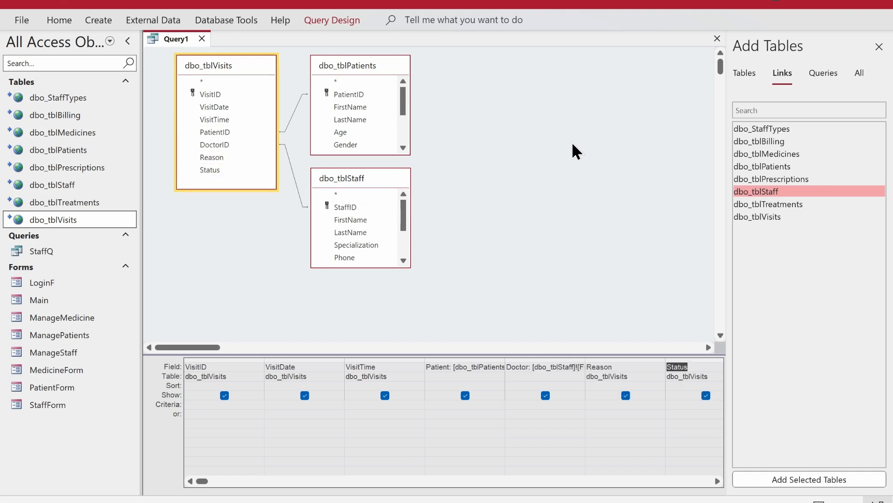
pyautogui.rightClick(571, 140)
pyautogui.click(582, 164)
pyautogui.rightClick(173, 44)
pyautogui.click(203, 111)
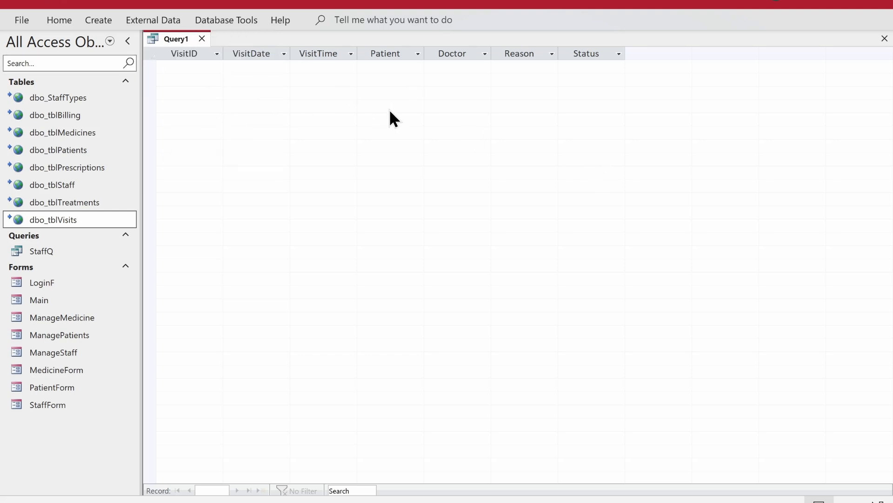
# - Save the query as VisitsQ and close it
pyautogui.rightClick(169, 35)
pyautogui.click(200, 40)
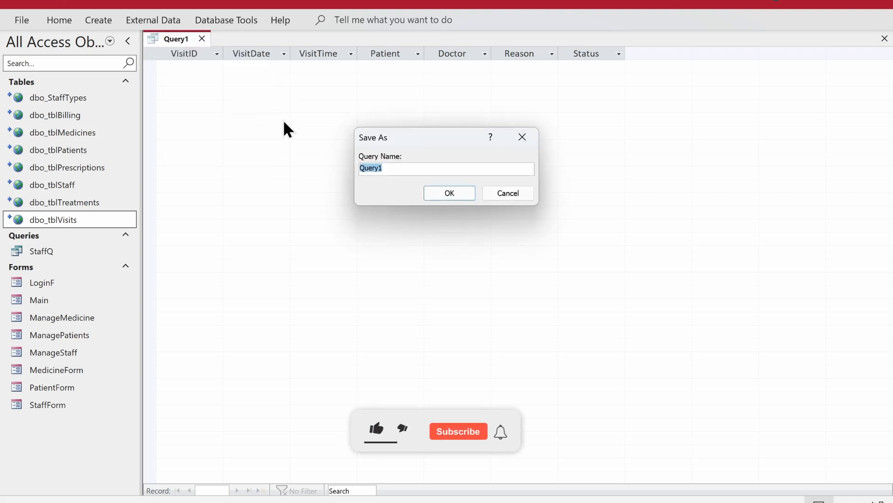
pyautogui.write('Visits')
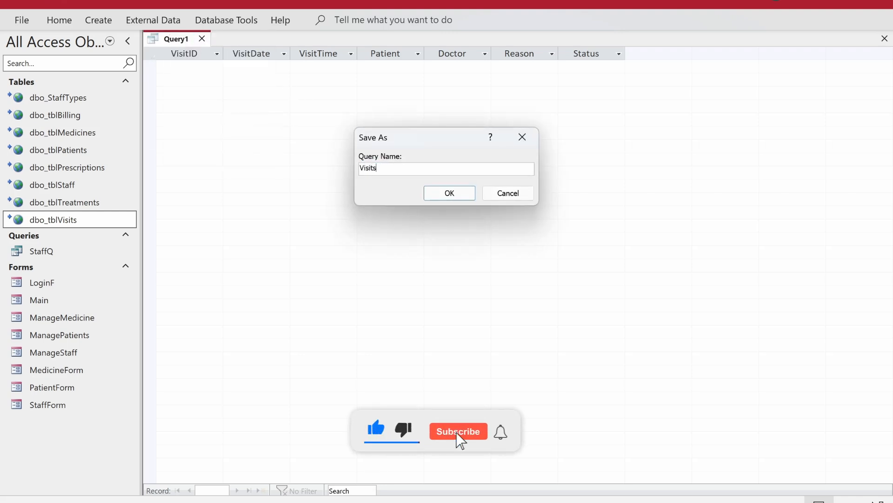
pyautogui.write('Q')
pyautogui.press('Return')
pyautogui.rightClick(175, 42)
pyautogui.click(182, 49)
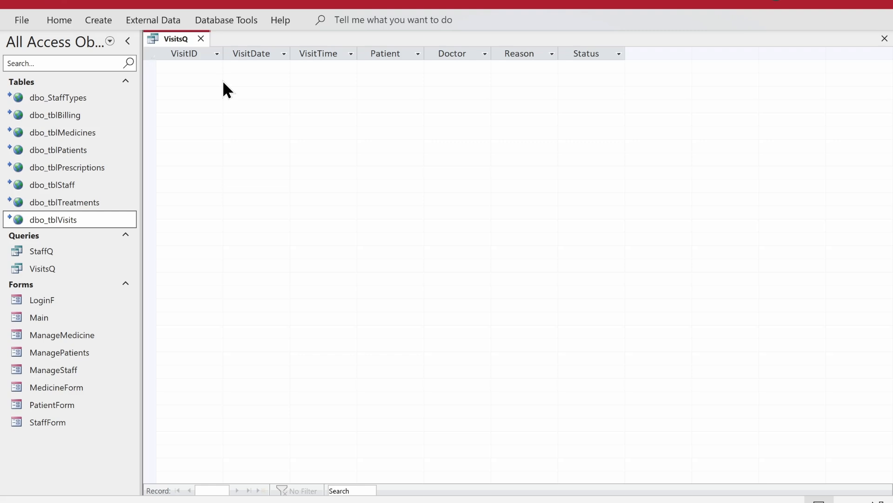
pyautogui.click(200, 39)
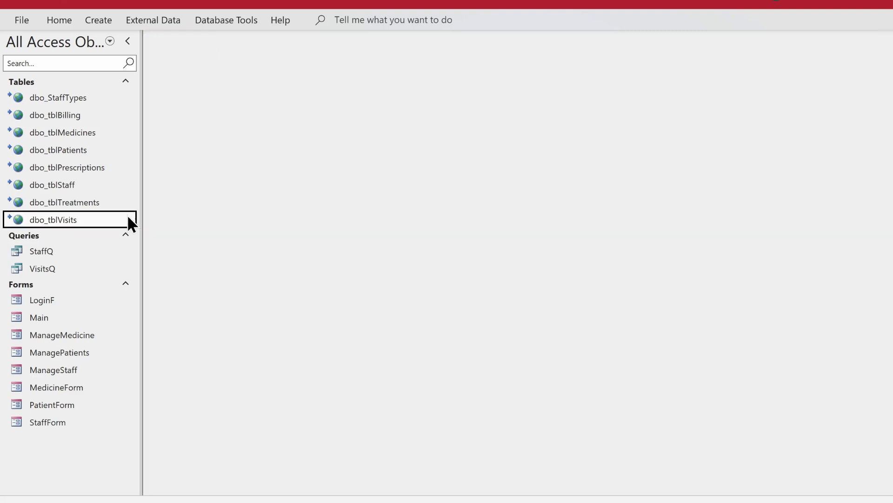
# - Open the ManageMedicine form to look at it and close it
pyautogui.doubleClick(96, 336)
pyautogui.click(238, 39)
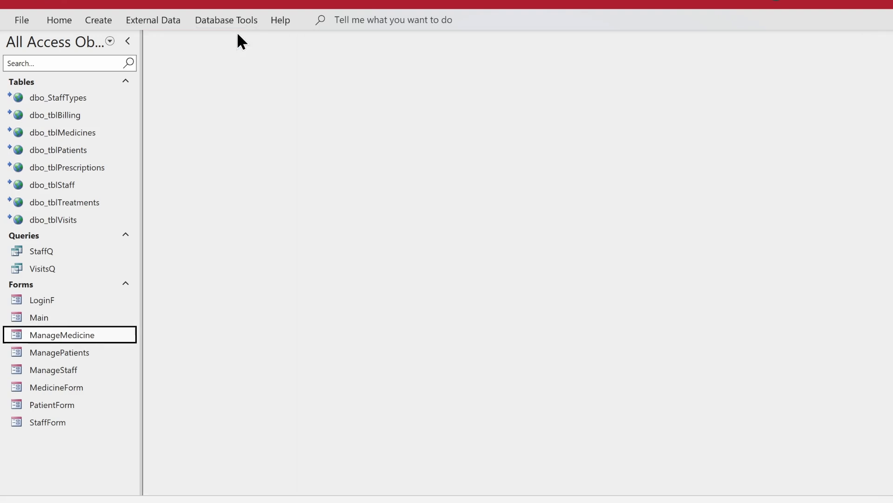
# - Copy the ManageMedicine form and paste it as a new form named ManageVisits
pyautogui.rightClick(77, 337)
pyautogui.click(116, 281)
pyautogui.hotkey('ctrl', 'v')
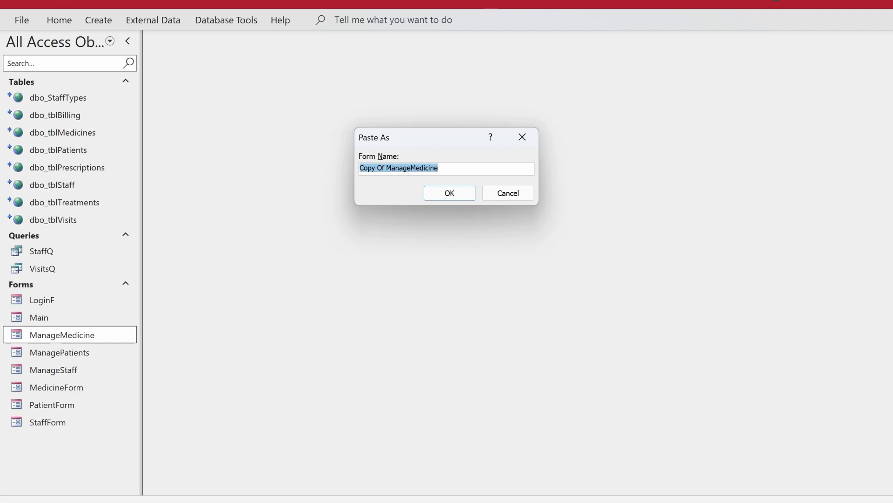
pyautogui.write('ManageVisits')
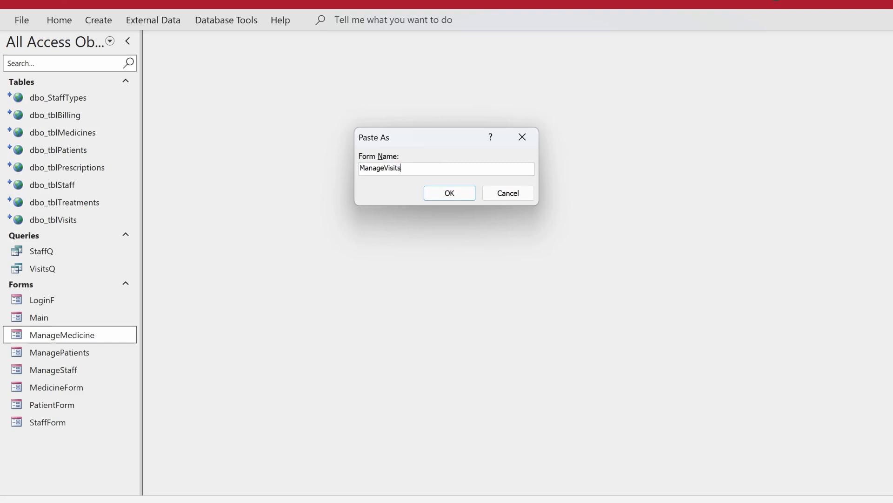
pyautogui.press('Return')
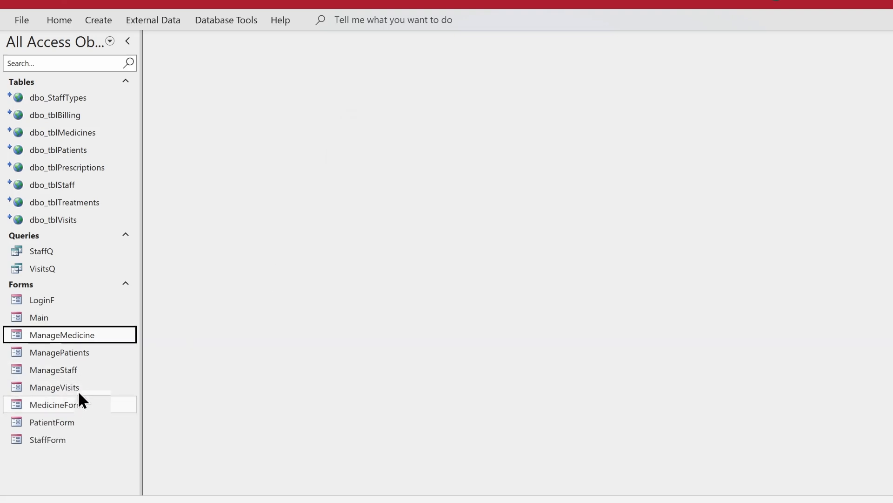
# - Open the ManageVisits form in Design View and delete all medicine labels and text boxes from its header and detail
pyautogui.rightClick(79, 388)
pyautogui.click(132, 205)
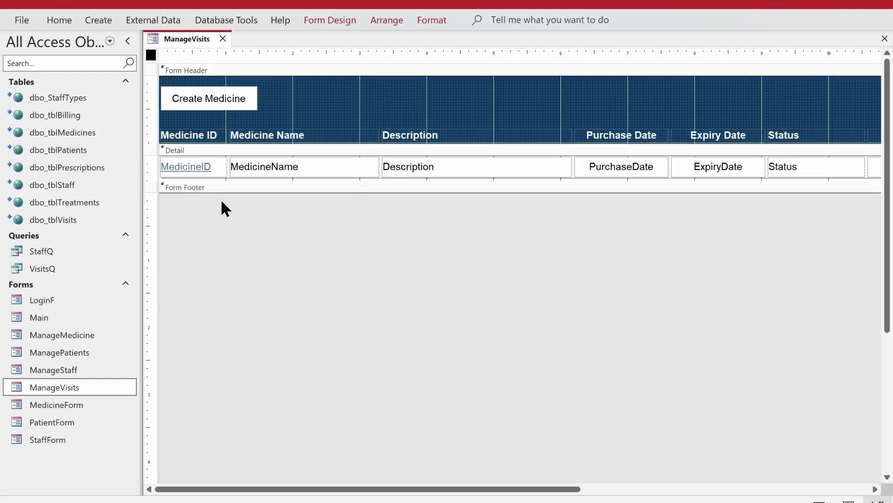
pyautogui.click(127, 41)
pyautogui.moveTo(824, 204); pyautogui.dragTo(369, 181)
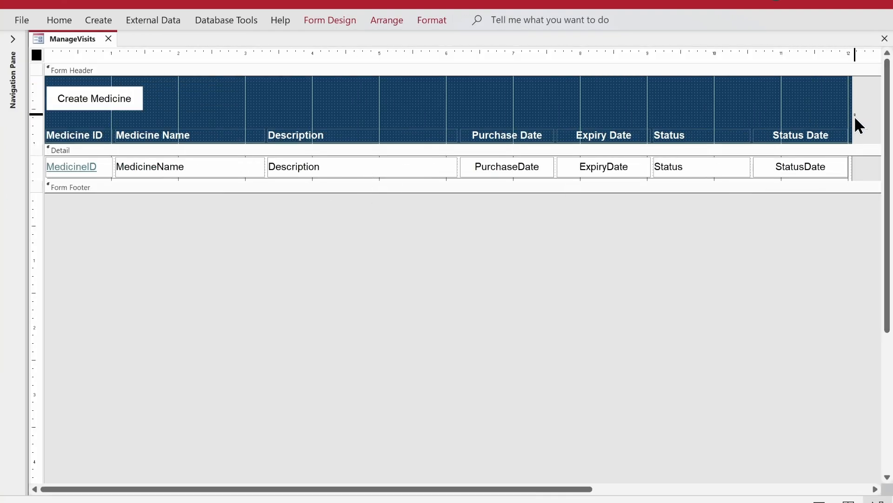
pyautogui.click(48, 122)
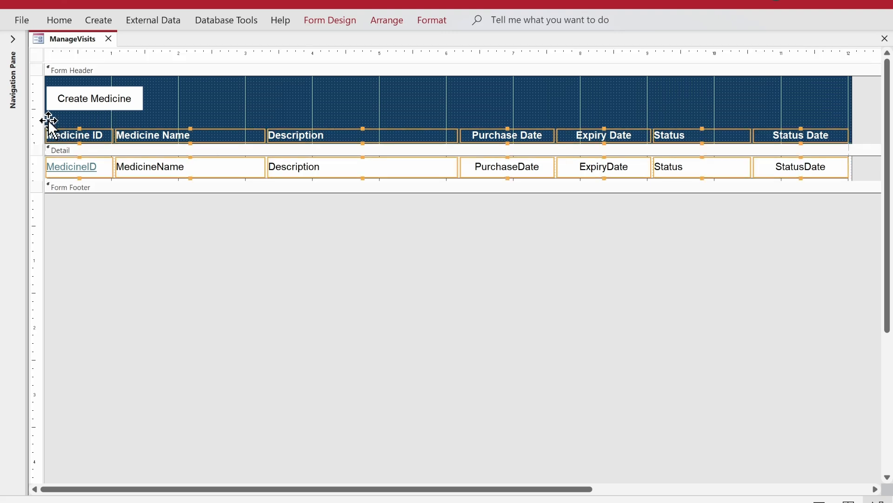
pyautogui.press('Delete')
# - Delete all VBA code behind the form, starting from the Create Medicine button's On Click event, and return to the form design
pyautogui.click(111, 102)
pyautogui.click(342, 18)
pyautogui.click(654, 55)
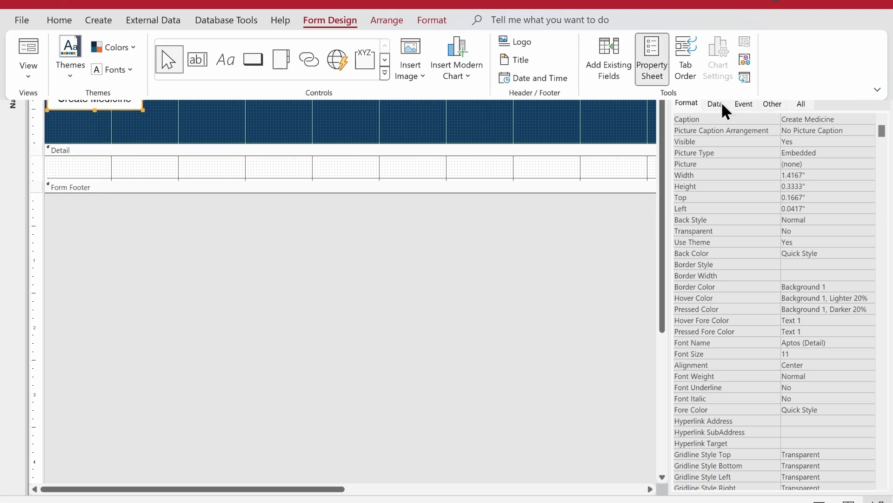
pyautogui.click(743, 103)
pyautogui.click(879, 118)
pyautogui.click(213, 235)
pyautogui.hotkey('ctrl', 'a')
pyautogui.press('Delete')
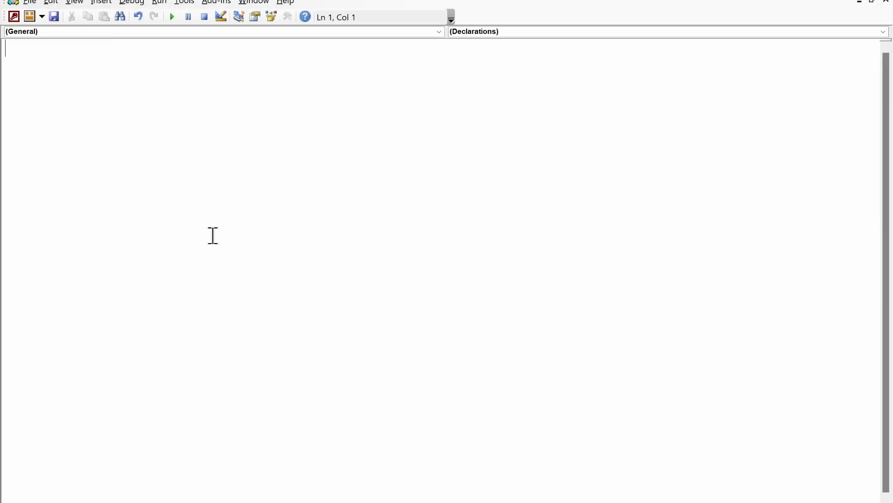
pyautogui.click(871, 0)
# - Change the caption of the Create Medicine button to Create Visit
pyautogui.click(121, 98)
pyautogui.doubleClick(121, 98)
pyautogui.write('Visit')
pyautogui.press('Return')
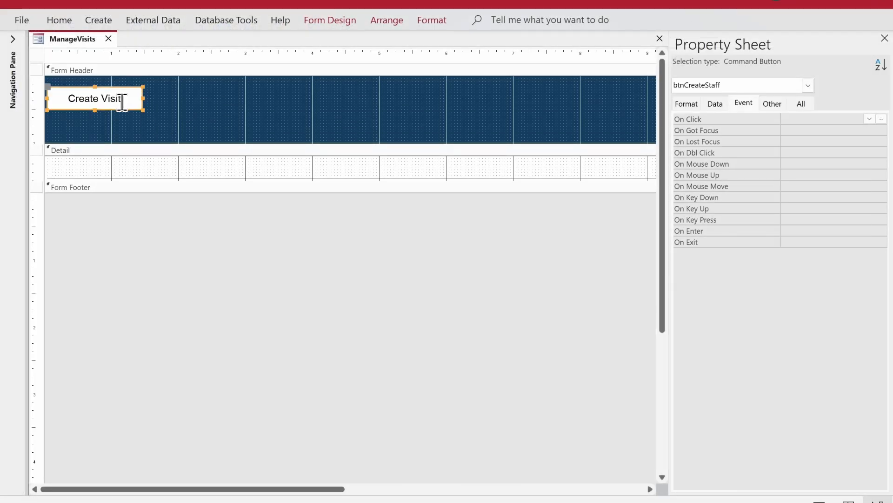
# - Set the Create Visit button's Name property to btnCreateVisit
pyautogui.click(773, 104)
pyautogui.moveTo(817, 119); pyautogui.dragTo(863, 123)
pyautogui.press('BackSpace')
pyautogui.write('V')
pyautogui.press('Return')
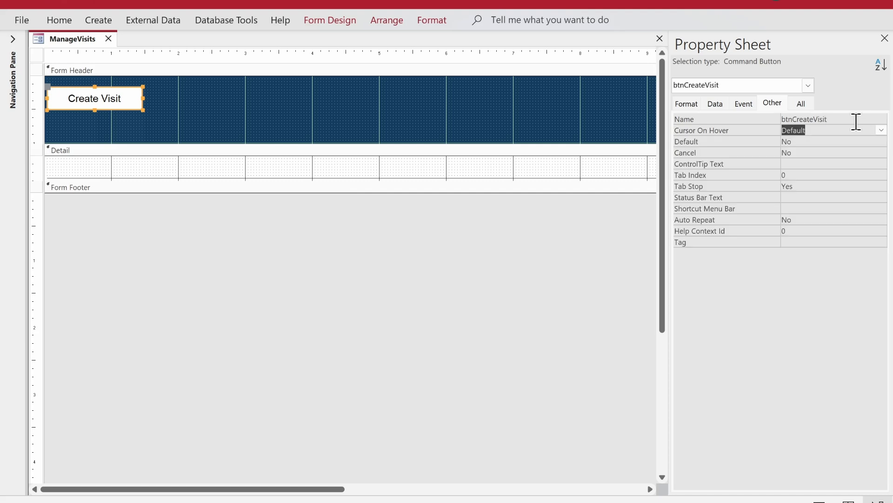
# - Set the form's Record Source to the VisitsQ query
pyautogui.click(721, 103)
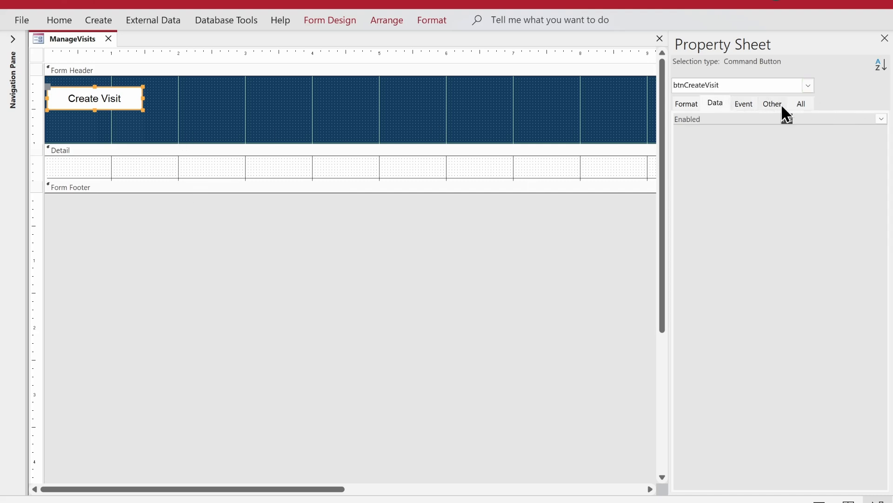
pyautogui.click(36, 56)
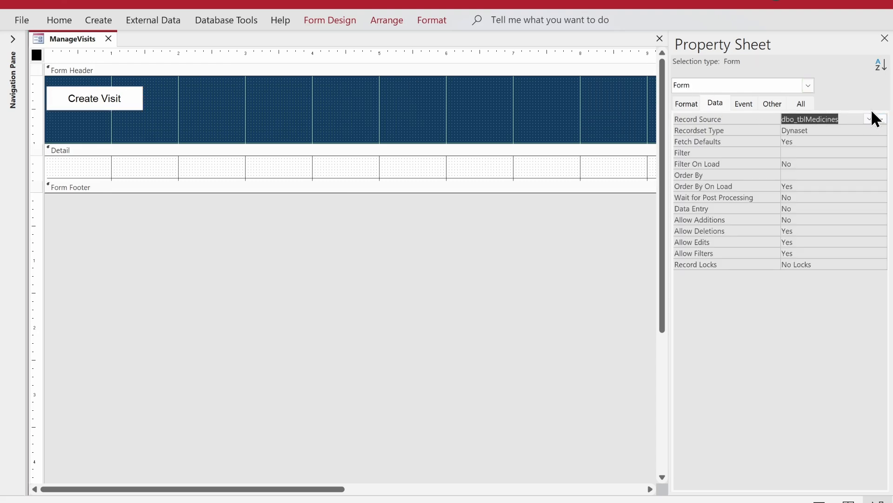
pyautogui.write('dbo_StaffTypes')
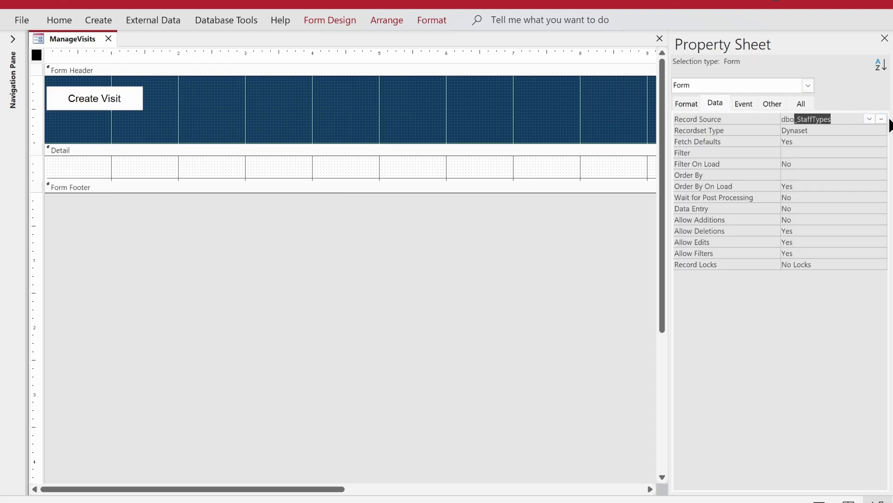
pyautogui.click(869, 119)
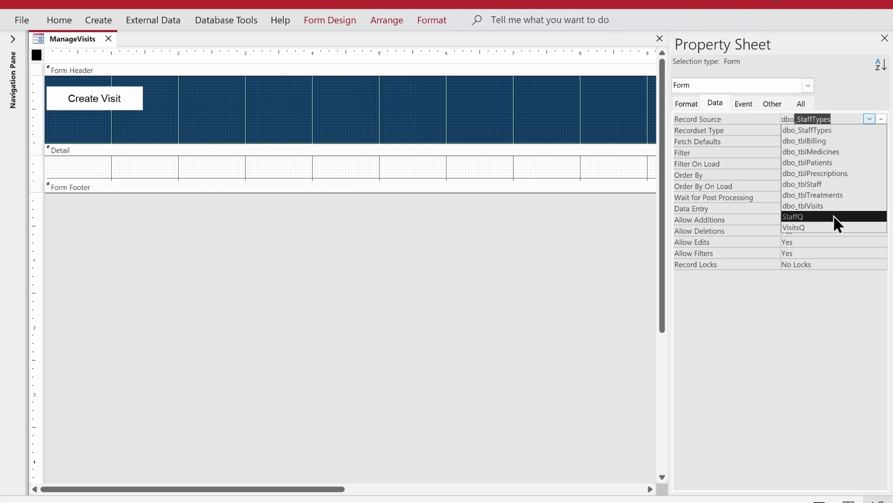
pyautogui.click(831, 228)
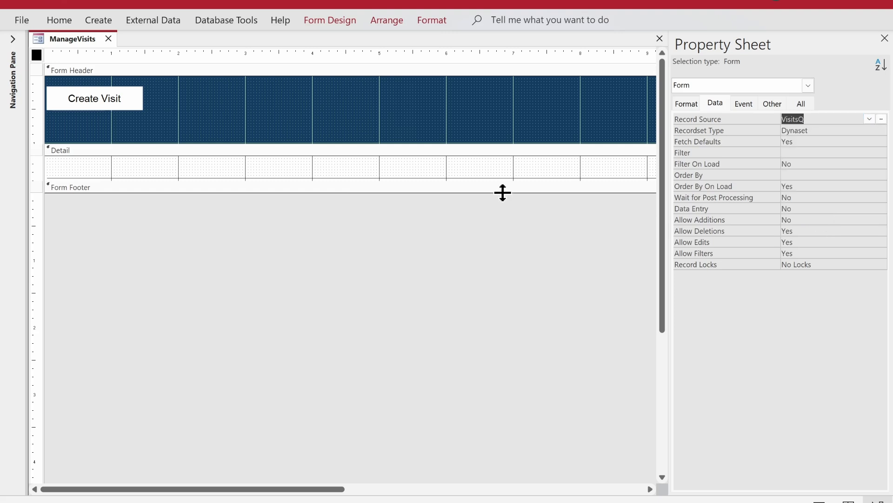
# - Make the Detail section taller and add all VisitsQ fields, from VisitID to Status, to it
pyautogui.moveTo(488, 180); pyautogui.dragTo(489, 211)
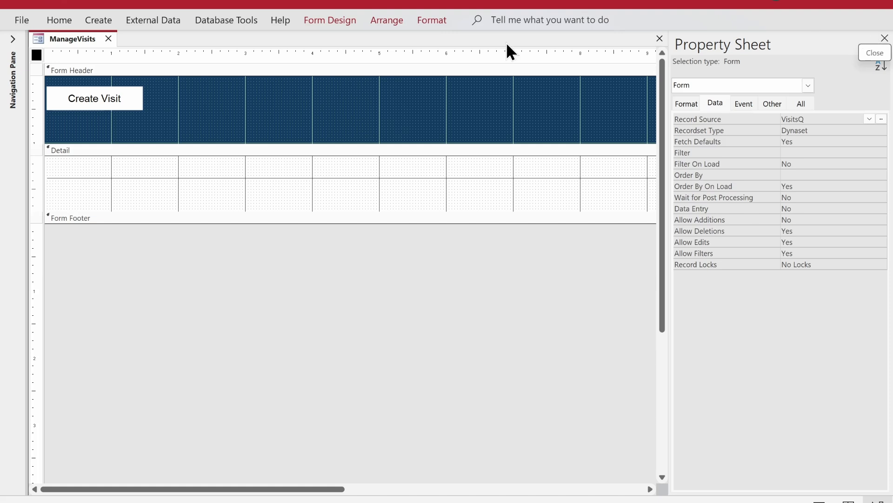
pyautogui.click(335, 20)
pyautogui.click(615, 47)
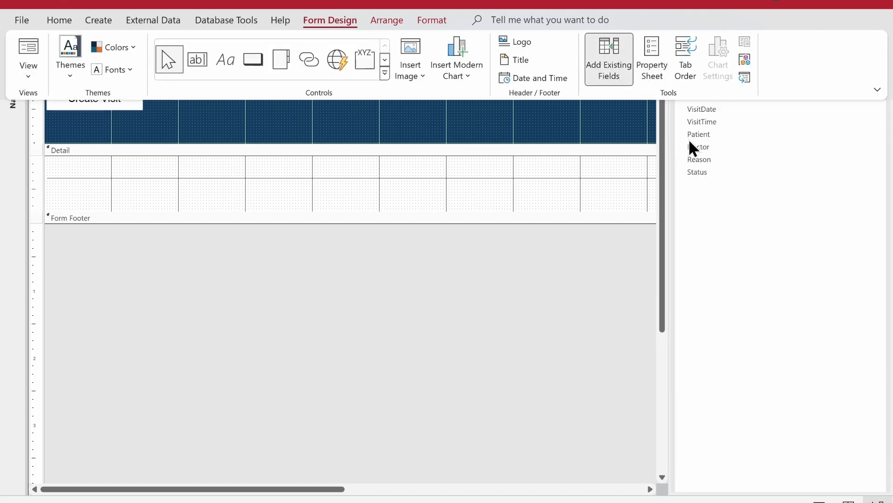
pyautogui.click(698, 134)
pyautogui.click(696, 98)
pyautogui.hotkey('shift', 'End')
pyautogui.moveTo(700, 96); pyautogui.dragTo(339, 189)
# - Select all added labels and text boxes in the Detail section and set their font color to black
pyautogui.moveTo(460, 194); pyautogui.dragTo(259, 339)
pyautogui.click(59, 20)
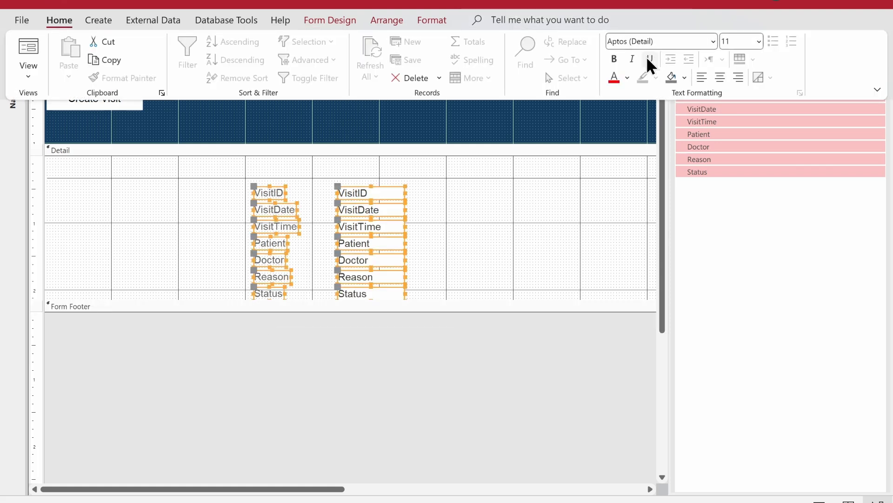
pyautogui.click(628, 78)
pyautogui.click(626, 136)
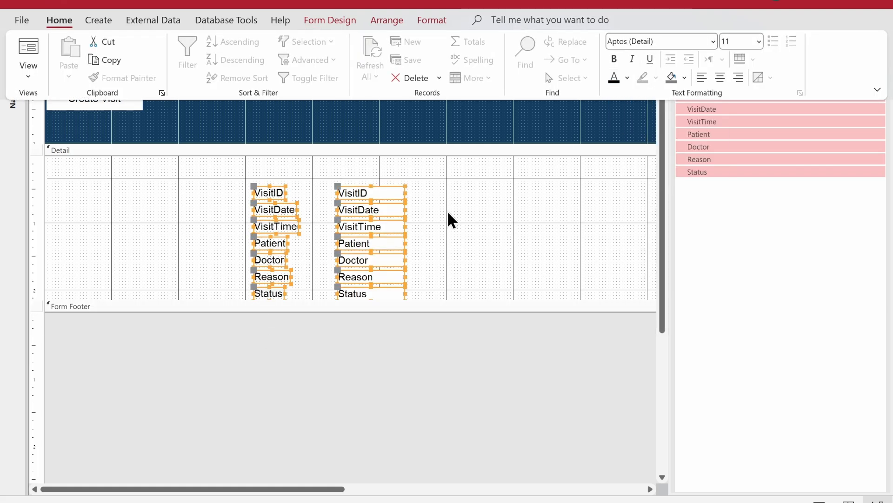
# - Arrange the visit fields in a tabular layout, shift it left beside the Create Visit button, and close the field list
pyautogui.rightClick(383, 228)
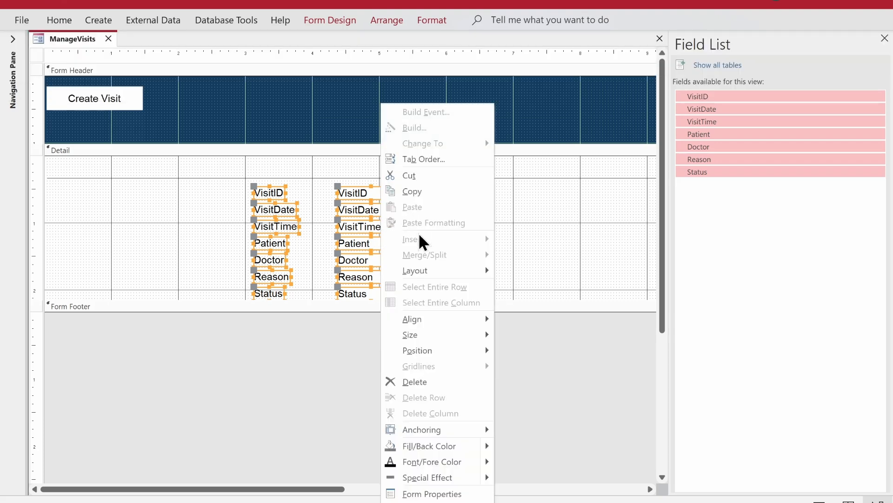
pyautogui.moveTo(465, 270)
pyautogui.click(524, 267)
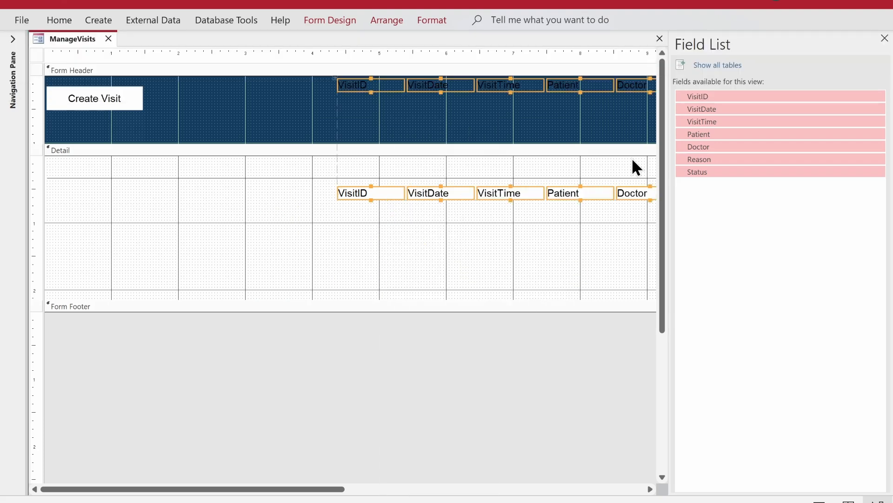
pyautogui.moveTo(372, 90); pyautogui.dragTo(209, 106)
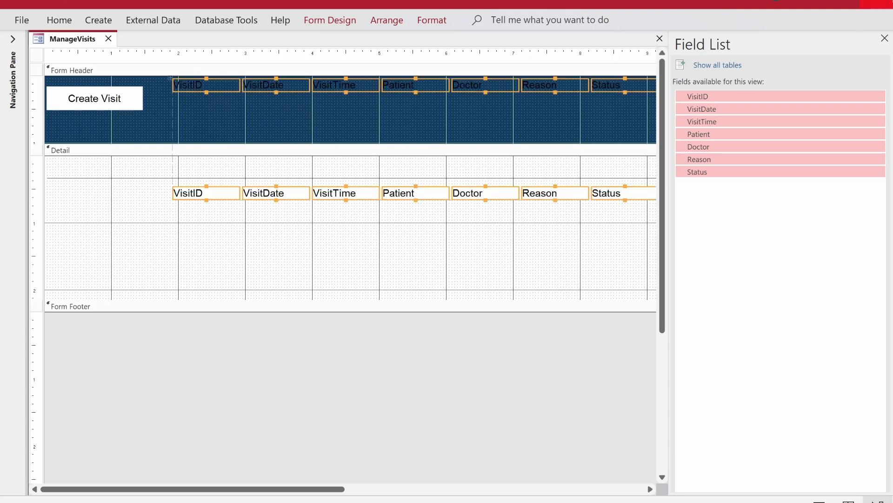
pyautogui.click(884, 38)
# - Move the column labels down to the bottom of the Form Header and the text boxes up to the top of the Detail section
pyautogui.moveTo(753, 96); pyautogui.dragTo(187, 136)
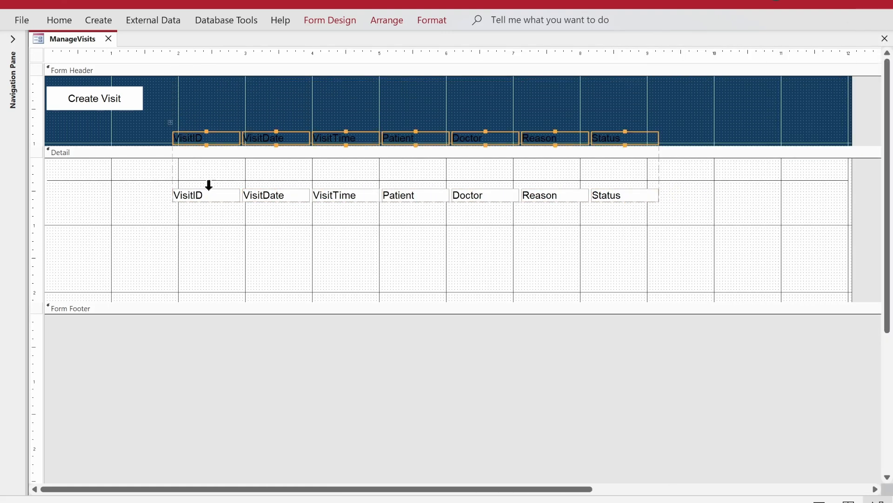
pyautogui.keyDown('shift'); pyautogui.click(173, 198); pyautogui.keyUp('shift')
pyautogui.click(169, 196)
pyautogui.click(172, 195)
pyautogui.moveTo(193, 194); pyautogui.dragTo(202, 165)
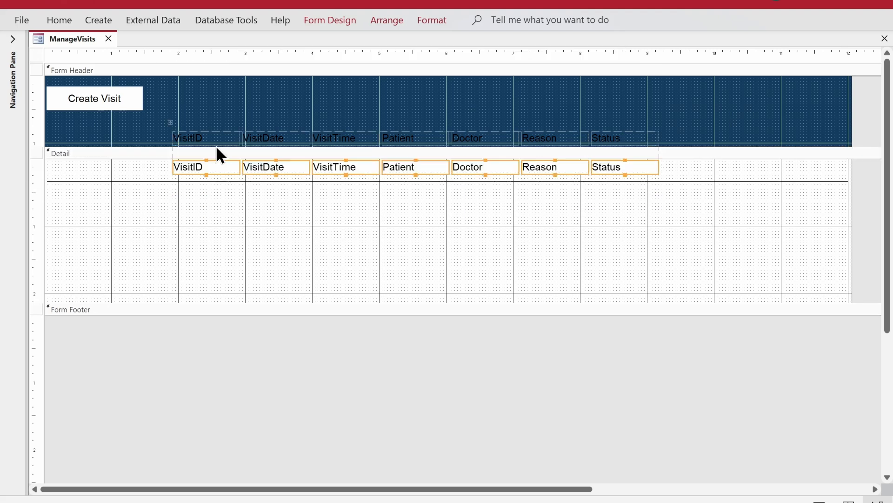
# - Set the height of all Detail text boxes to 0.3 inches
pyautogui.click(337, 17)
pyautogui.click(650, 51)
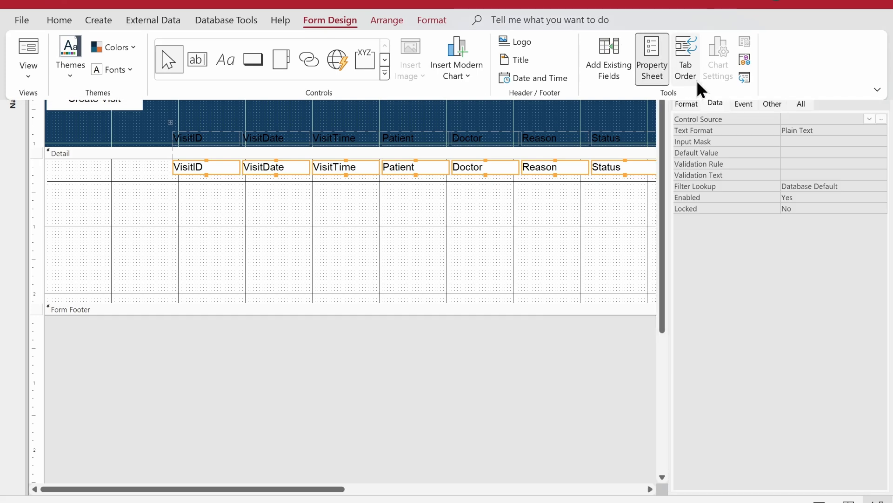
pyautogui.click(686, 103)
pyautogui.doubleClick(798, 167)
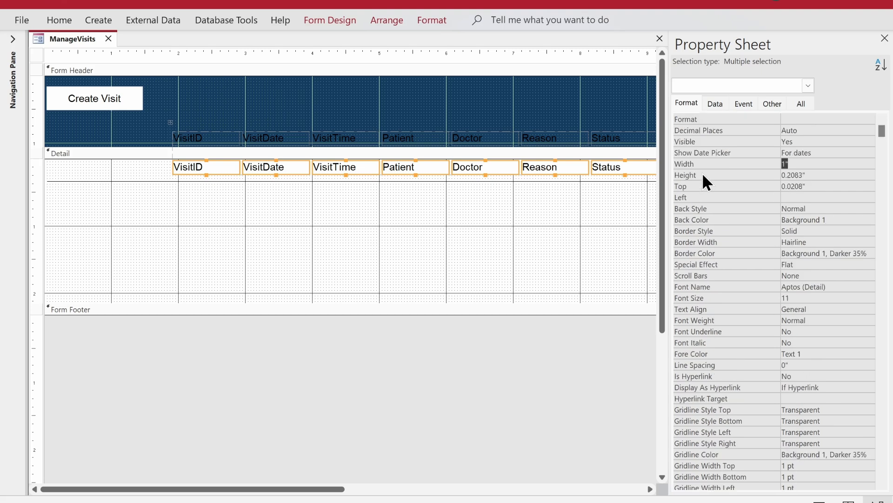
pyautogui.moveTo(814, 176); pyautogui.dragTo(696, 160)
pyautogui.write('0.3')
pyautogui.press('Return')
# - Set the top margin of the Detail text boxes to 0.04 inches
pyautogui.scroll(-2, 763, 404)
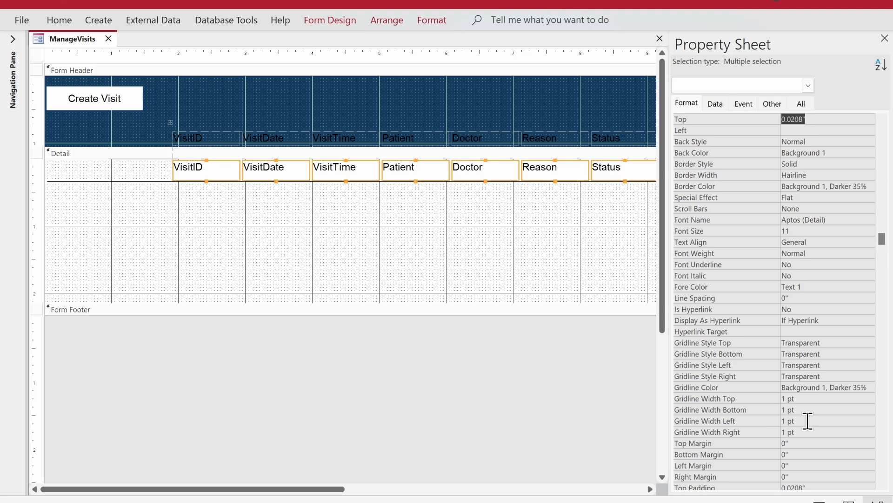
pyautogui.moveTo(804, 444); pyautogui.dragTo(753, 446)
pyautogui.write('0.04')
pyautogui.press('Return')
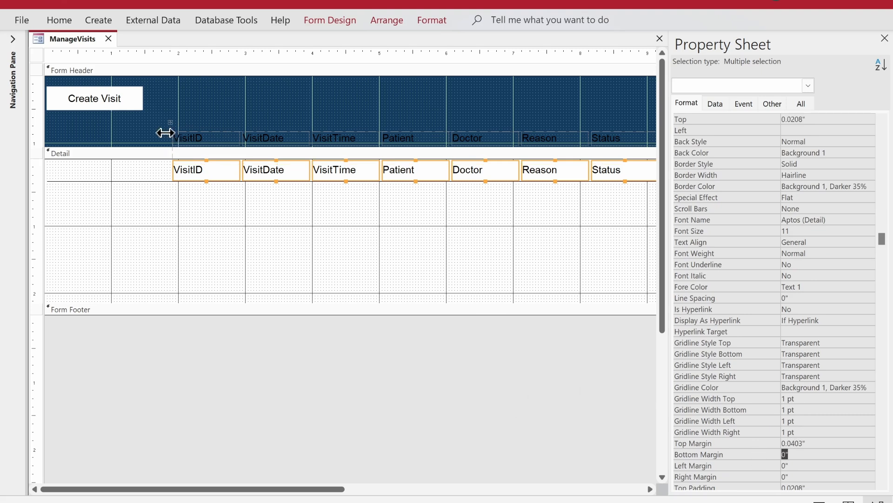
# - Set the font color of all column labels in the Form Header to white
pyautogui.click(175, 139)
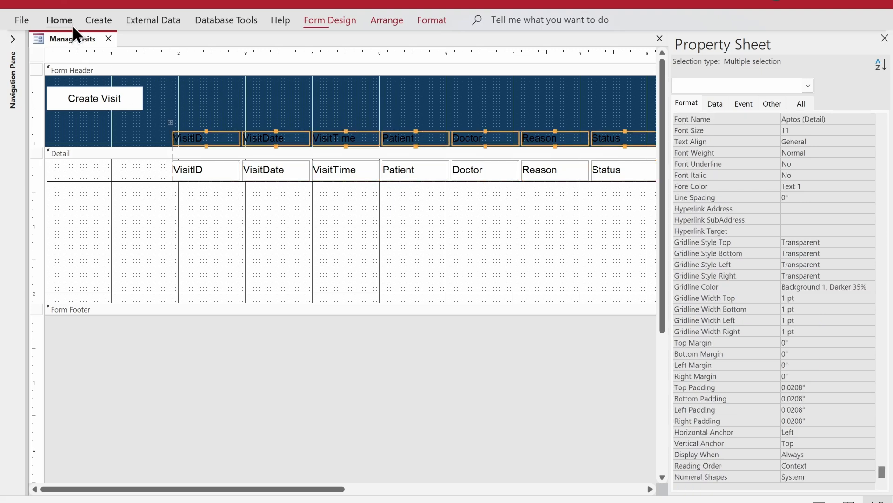
pyautogui.click(71, 23)
pyautogui.click(627, 77)
pyautogui.click(621, 137)
# - Insert spaces in the header labels so they read Visit Date, Visit Time and Visit ID
pyautogui.click(355, 259)
pyautogui.click(264, 132)
pyautogui.click(266, 147)
pyautogui.click(264, 138)
pyautogui.click(261, 138)
pyautogui.click(348, 139)
pyautogui.click(341, 138)
pyautogui.click(335, 138)
pyautogui.click(496, 138)
pyautogui.click(194, 137)
pyautogui.click(195, 136)
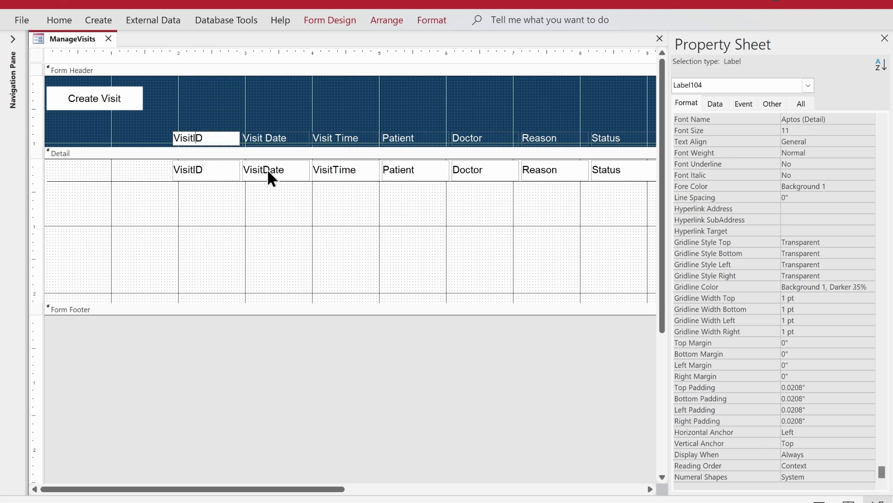
pyautogui.click(175, 210)
# - Move the whole tabular layout to the left edge of the form, close the property sheet, and clear the selection
pyautogui.click(180, 140)
pyautogui.click(171, 123)
pyautogui.moveTo(192, 138); pyautogui.dragTo(60, 141)
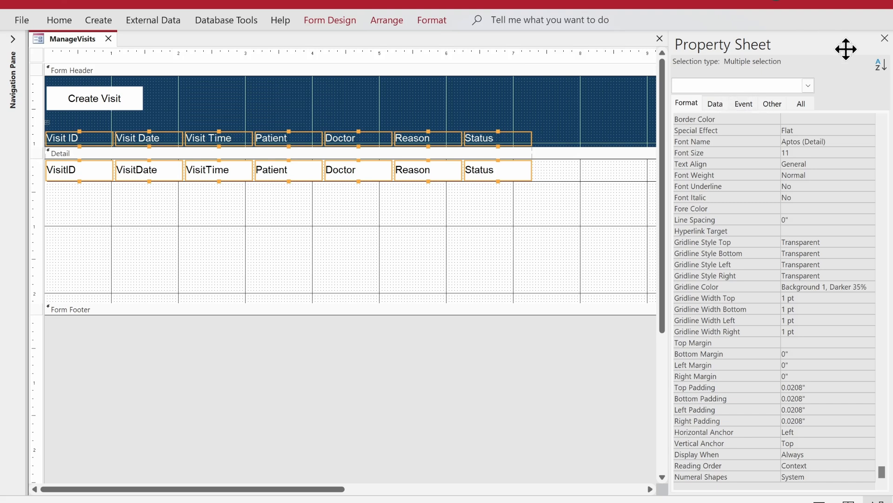
pyautogui.click(884, 38)
pyautogui.click(263, 242)
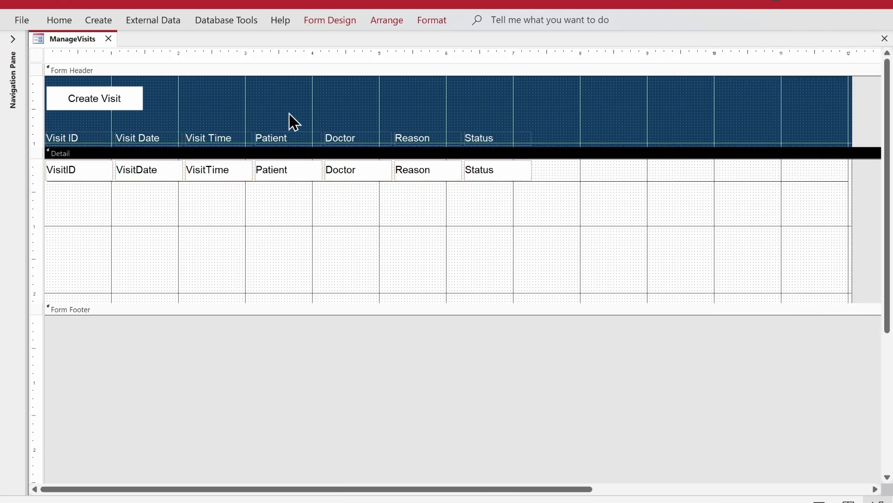
# - Set the width of the Patient and Doctor columns, labels and text boxes together, to 2 inches
pyautogui.moveTo(295, 120); pyautogui.dragTo(336, 171)
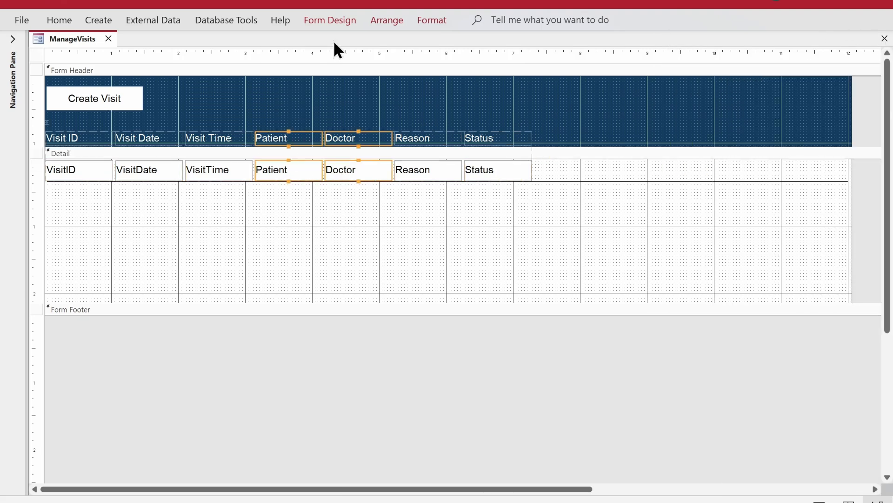
pyautogui.click(326, 20)
pyautogui.click(647, 51)
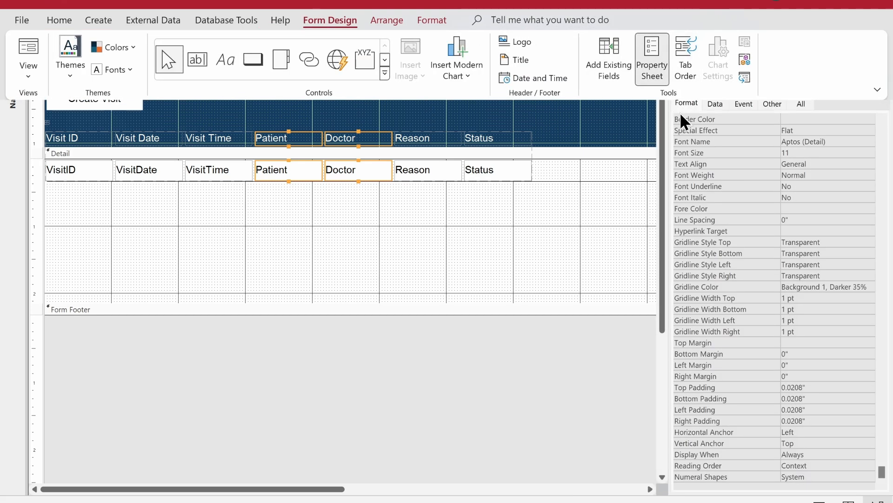
pyautogui.scroll(3, 828, 223)
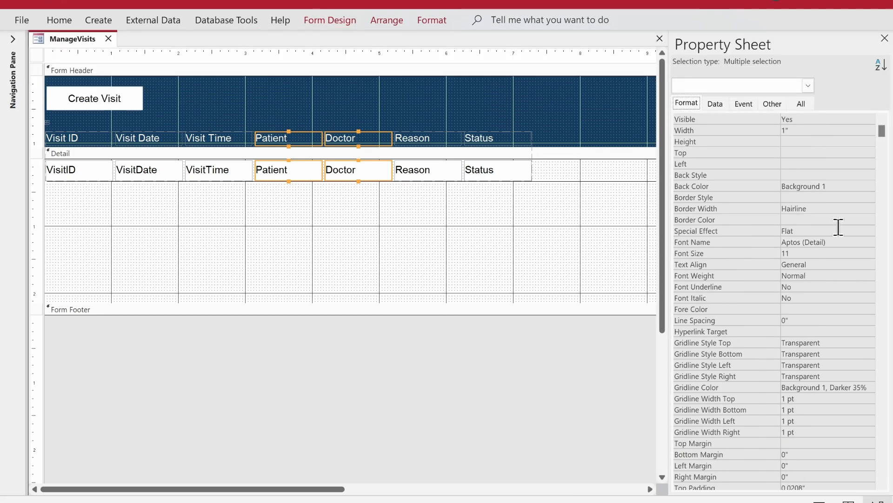
pyautogui.click(739, 133)
pyautogui.write('1.8')
pyautogui.press('Return')
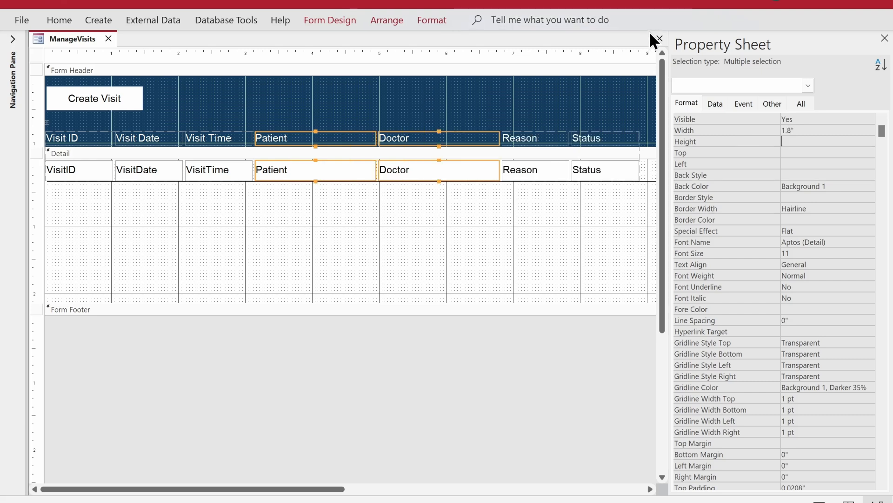
pyautogui.doubleClick(807, 127)
pyautogui.write('2')
pyautogui.press('Return')
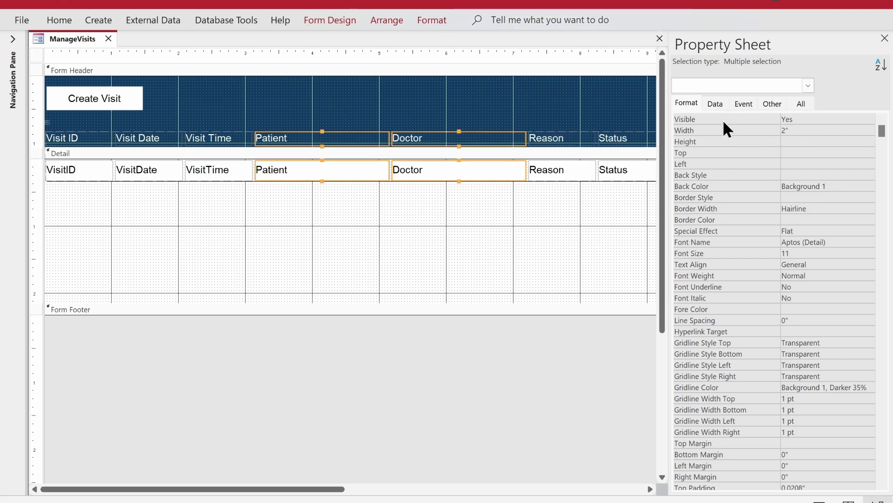
# - Set the Reason column's width to 3.5 inches, and widen it further until the Status column ends at the form's right edge
pyautogui.moveTo(345, 487); pyautogui.dragTo(497, 488)
pyautogui.moveTo(364, 109); pyautogui.dragTo(355, 163)
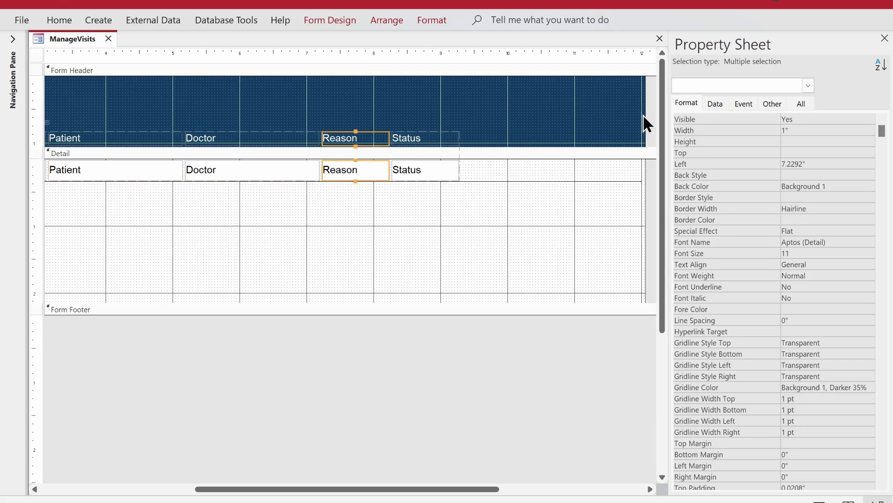
pyautogui.write('3')
pyautogui.press('Return')
pyautogui.click(733, 131)
pyautogui.write('4')
pyautogui.press('Return')
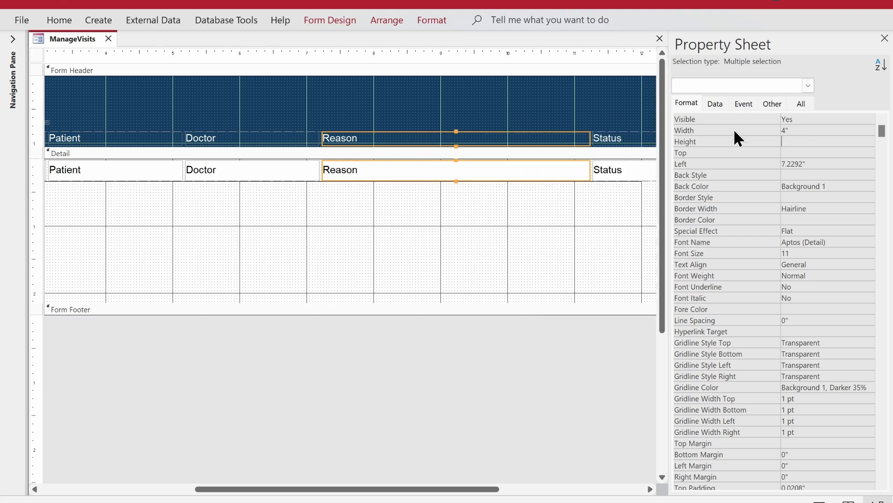
pyautogui.doubleClick(816, 131)
pyautogui.write('3')
pyautogui.press('Return')
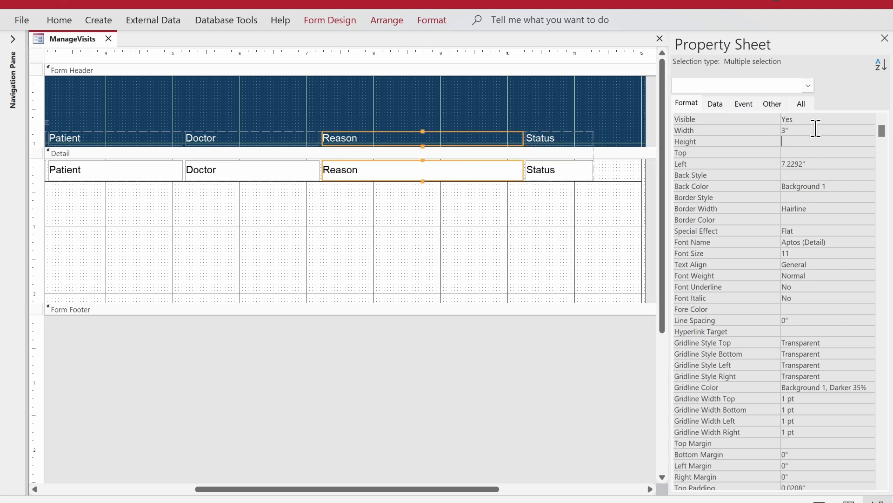
pyautogui.click(717, 126)
pyautogui.write('3.5')
pyautogui.press('Return')
pyautogui.click(533, 222)
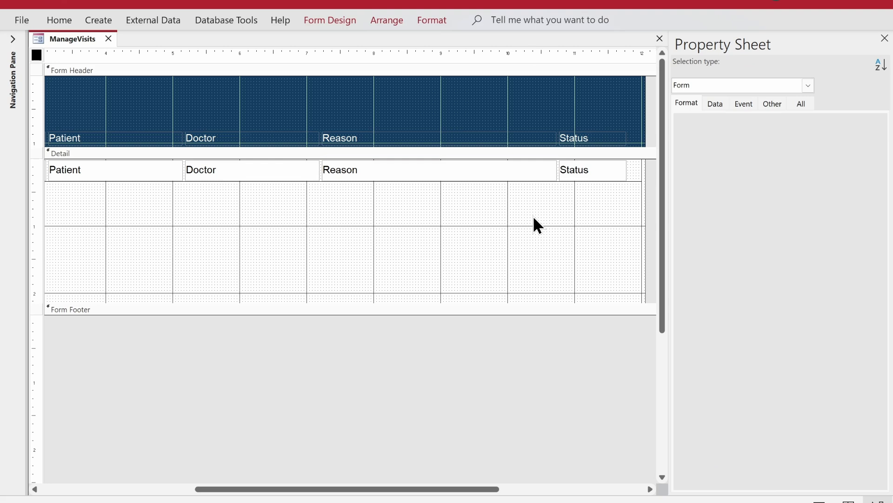
pyautogui.moveTo(536, 112); pyautogui.dragTo(575, 171)
pyautogui.click(534, 265)
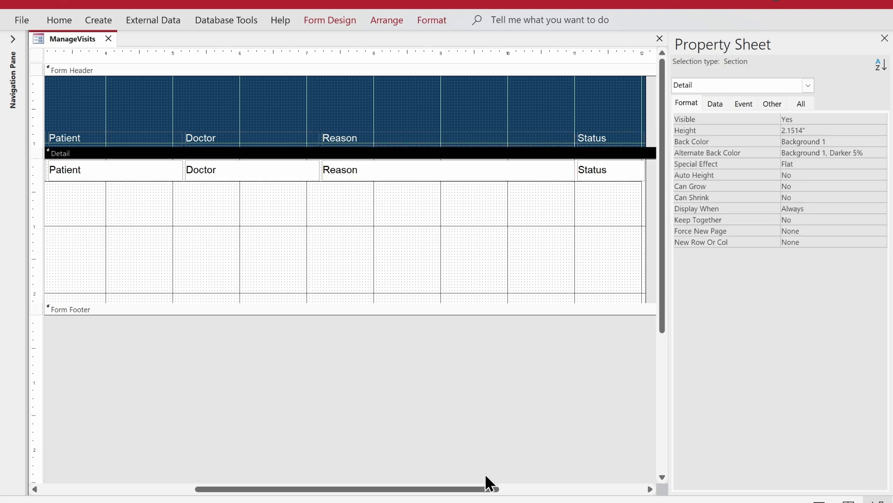
# - Left-align the text of the Visit ID label and its text box
pyautogui.moveTo(484, 489); pyautogui.dragTo(247, 488)
pyautogui.click(75, 136)
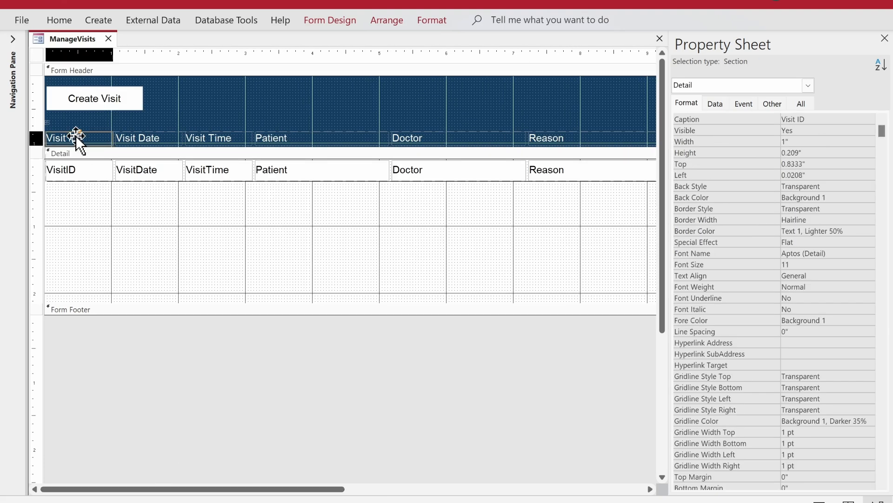
pyautogui.keyDown('shift'); pyautogui.click(70, 168); pyautogui.keyUp('shift')
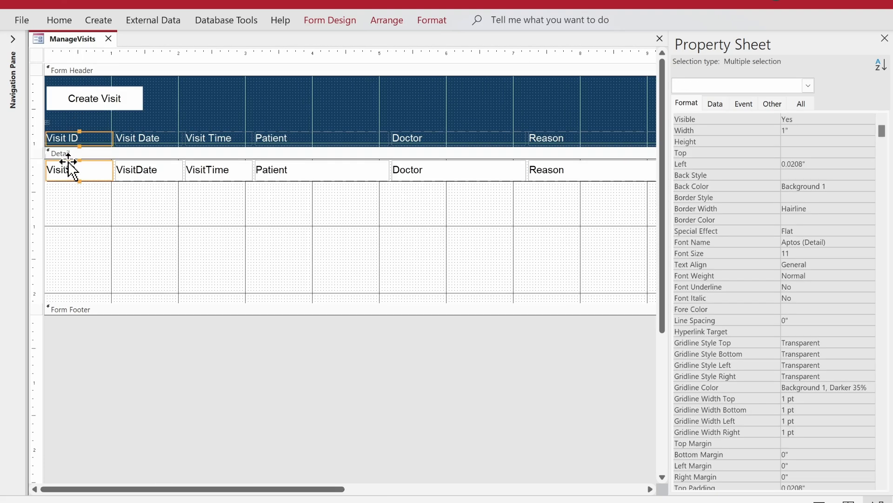
pyautogui.click(70, 19)
pyautogui.click(702, 78)
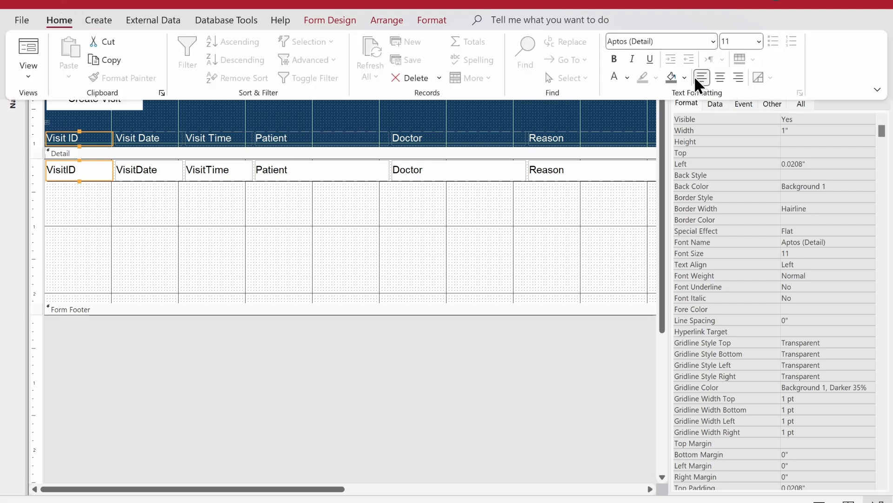
pyautogui.click(230, 154)
# - Center the text of the Visit Date and Visit Time labels and their text boxes
pyautogui.moveTo(225, 112); pyautogui.dragTo(154, 172)
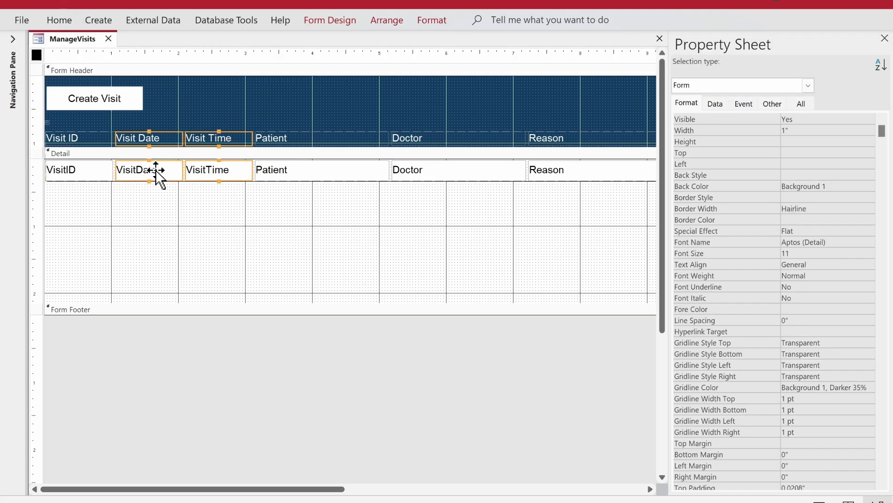
pyautogui.click(63, 20)
pyautogui.click(719, 78)
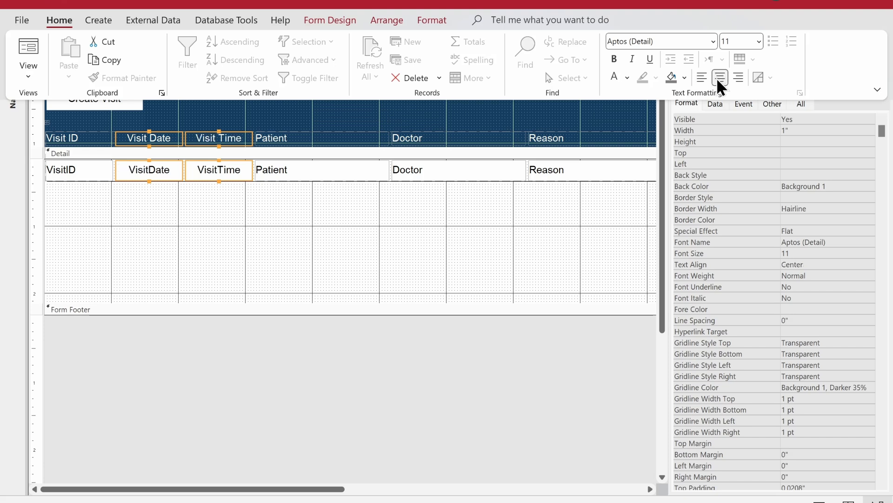
pyautogui.click(403, 217)
# - Make the outline of every control in the tabular layout transparent, and close the property sheet
pyautogui.click(51, 136)
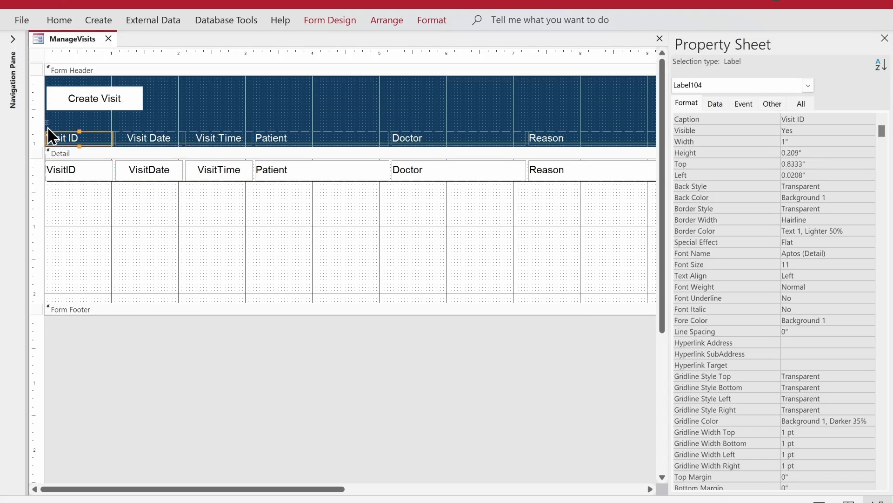
pyautogui.click(47, 123)
pyautogui.click(441, 20)
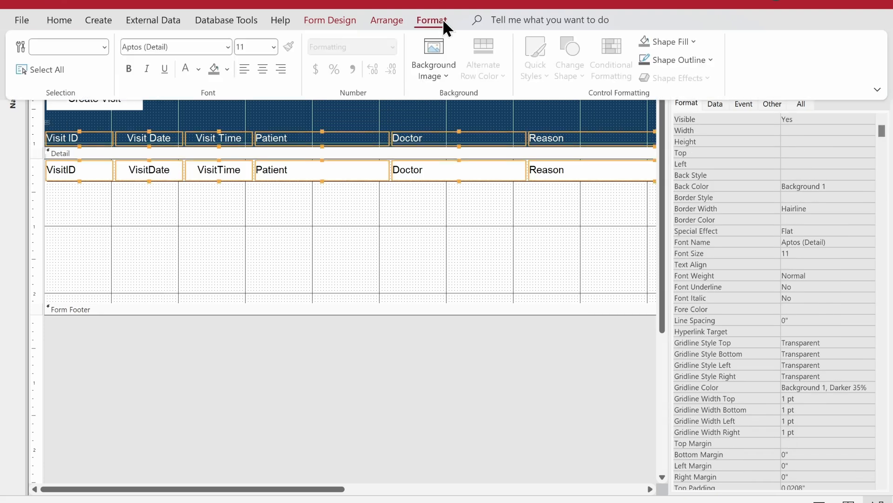
pyautogui.click(700, 58)
pyautogui.click(698, 350)
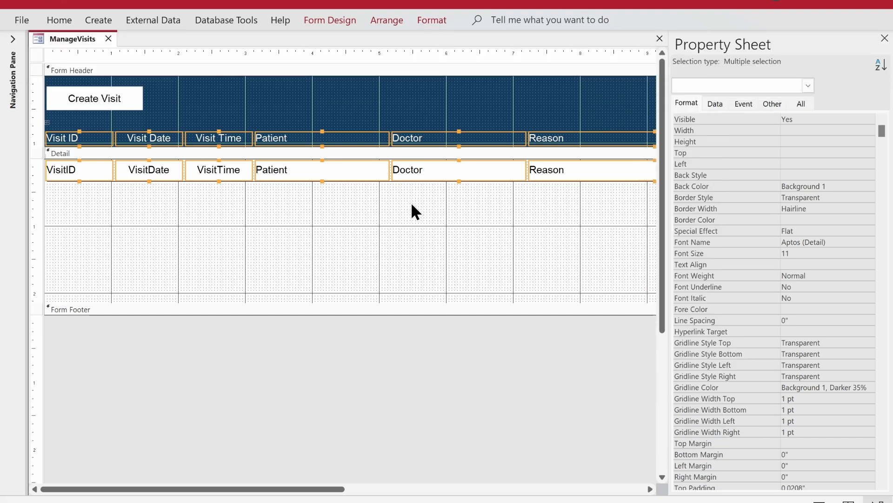
pyautogui.click(454, 213)
pyautogui.click(884, 38)
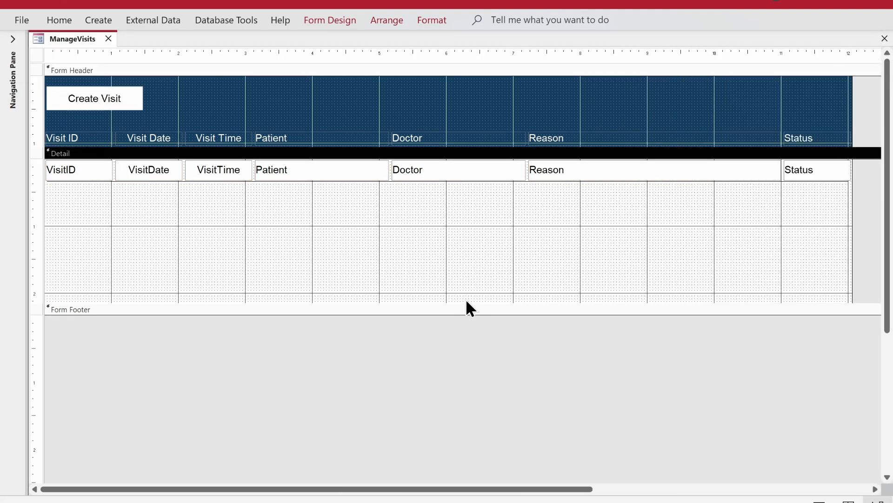
# - Shrink the Detail section to the height of its text boxes, and preview the form in Form View before returning to Design View
pyautogui.moveTo(465, 303); pyautogui.dragTo(479, 185)
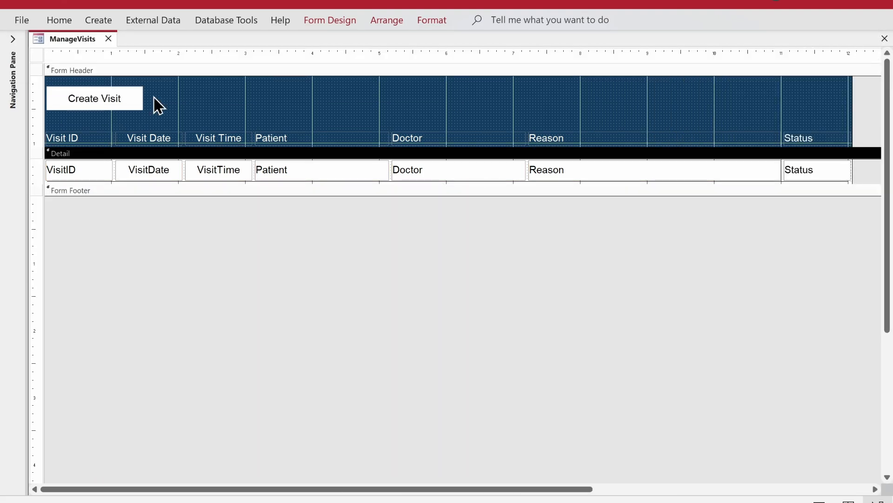
pyautogui.rightClick(70, 40)
pyautogui.click(122, 114)
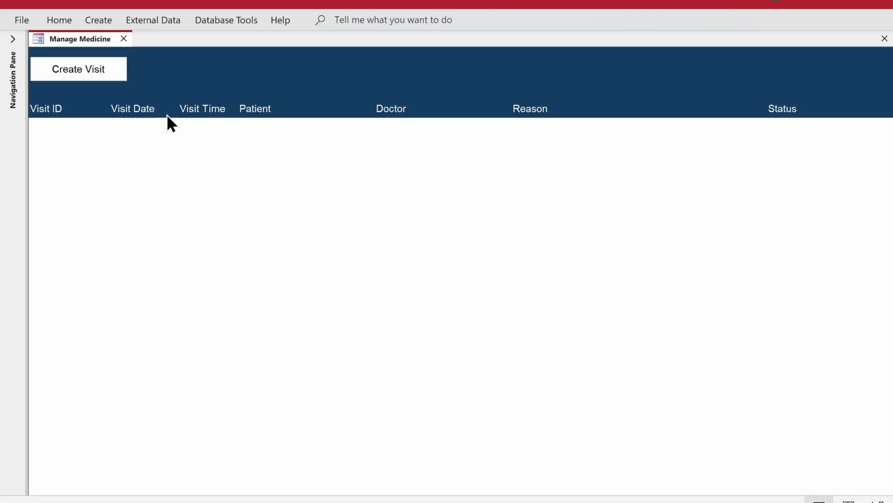
pyautogui.rightClick(473, 86)
pyautogui.click(504, 140)
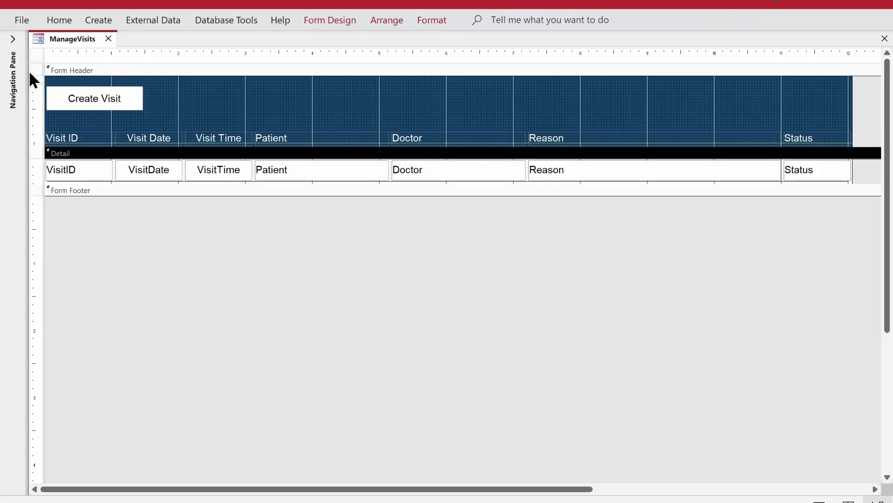
# - Set the form's caption to Manage Visits and close the property sheet
pyautogui.click(36, 56)
pyautogui.click(327, 25)
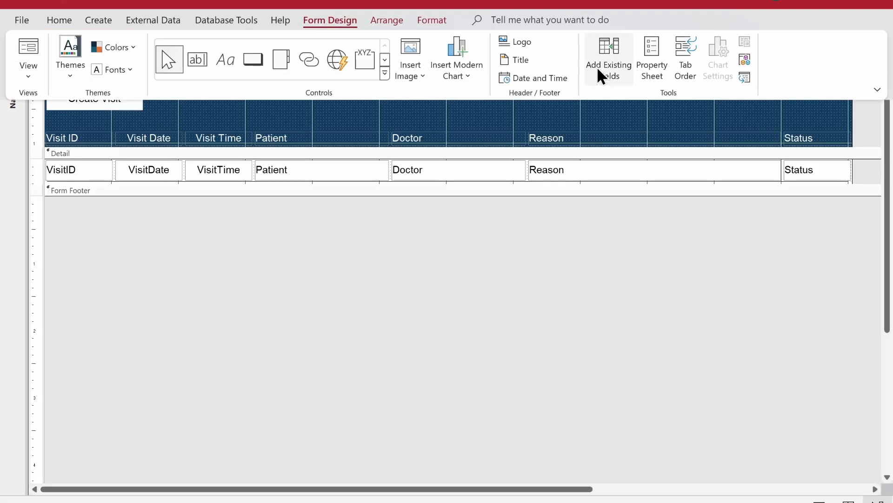
pyautogui.click(657, 64)
pyautogui.moveTo(814, 120); pyautogui.dragTo(861, 119)
pyautogui.press('BackSpace')
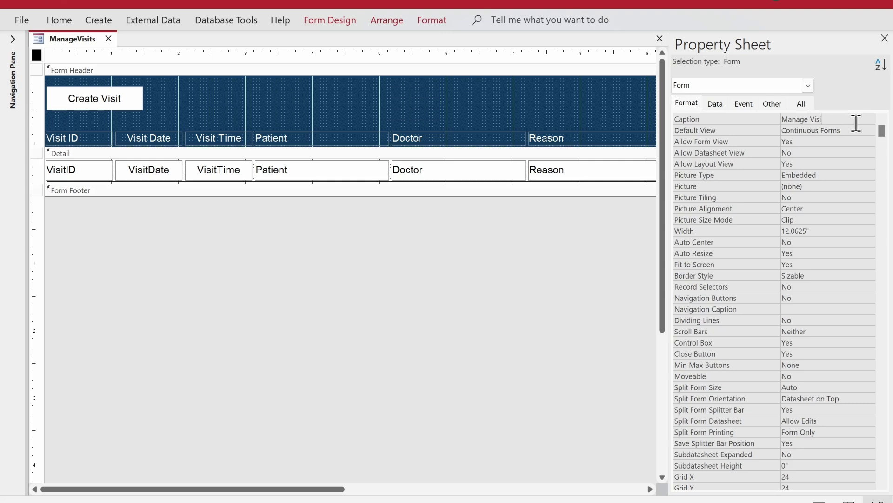
pyautogui.click(859, 131)
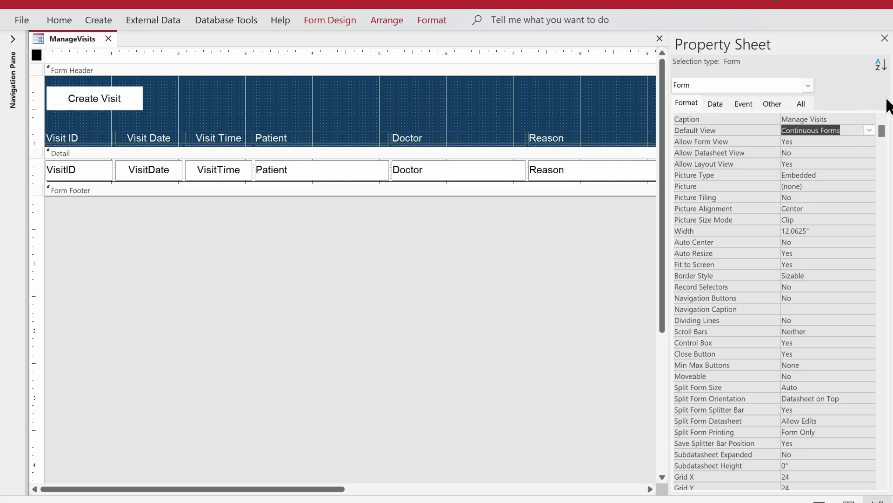
pyautogui.click(885, 38)
# - Save the ManageVisits form and close it
pyautogui.rightClick(66, 38)
pyautogui.click(100, 48)
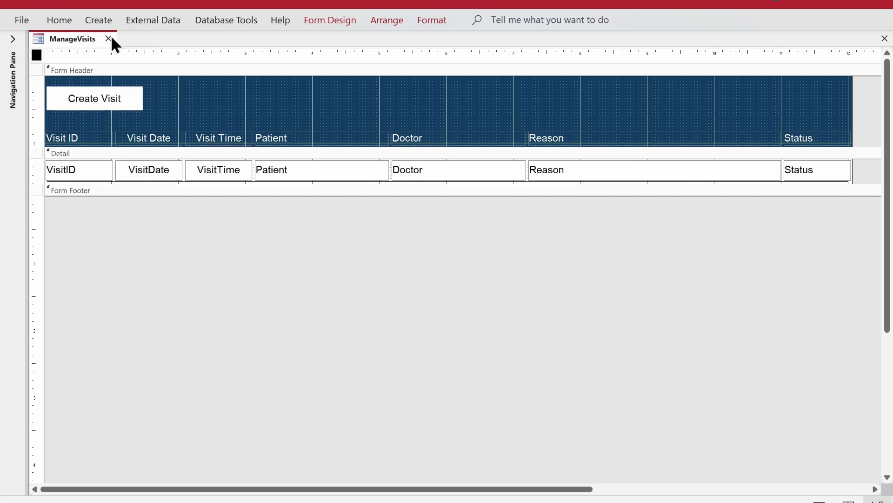
pyautogui.click(109, 37)
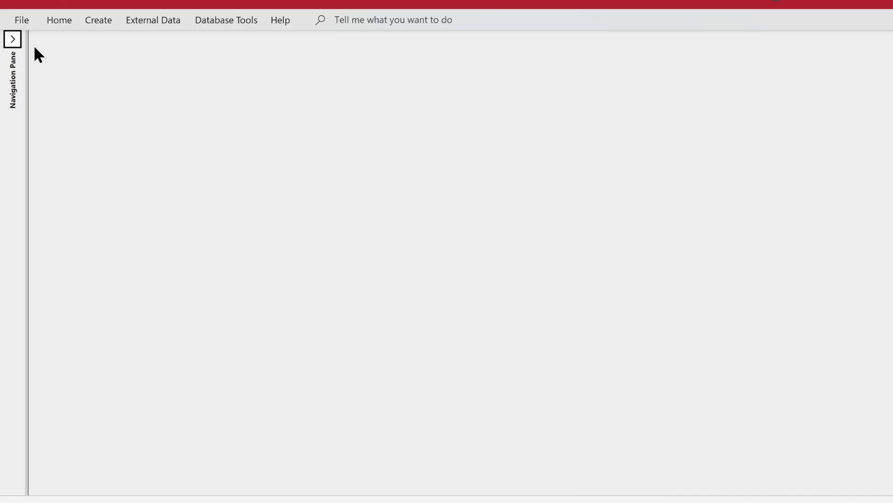
# - Expand the list of database objects, open StaffForm to view its layout, and close it
pyautogui.click(11, 44)
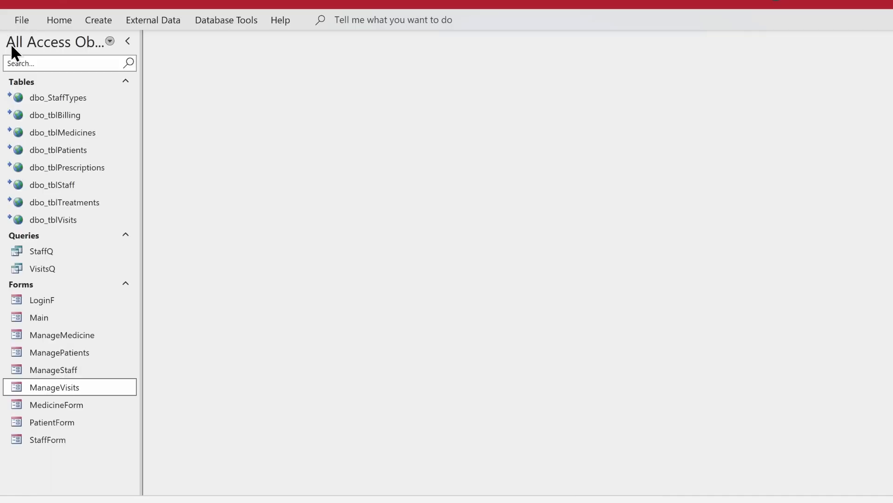
pyautogui.doubleClick(82, 439)
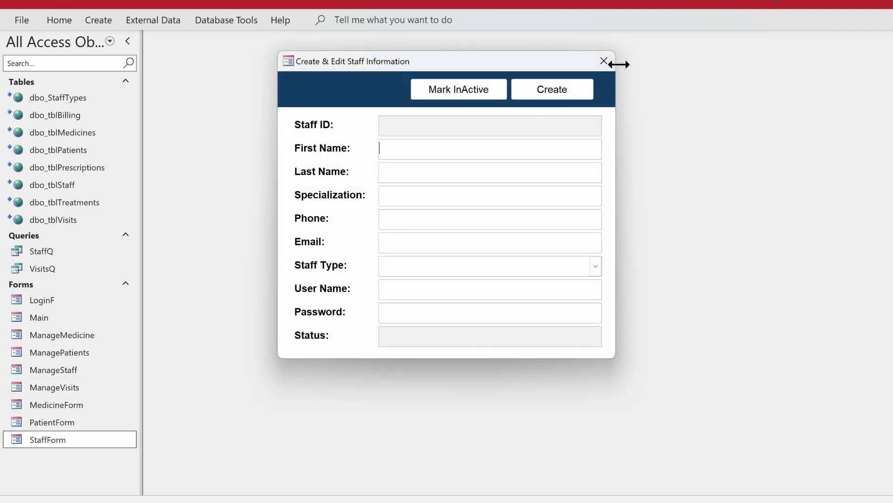
pyautogui.click(604, 62)
# - Duplicate StaffForm as VisitForm and open the copy in Design View
pyautogui.rightClick(55, 438)
pyautogui.click(85, 394)
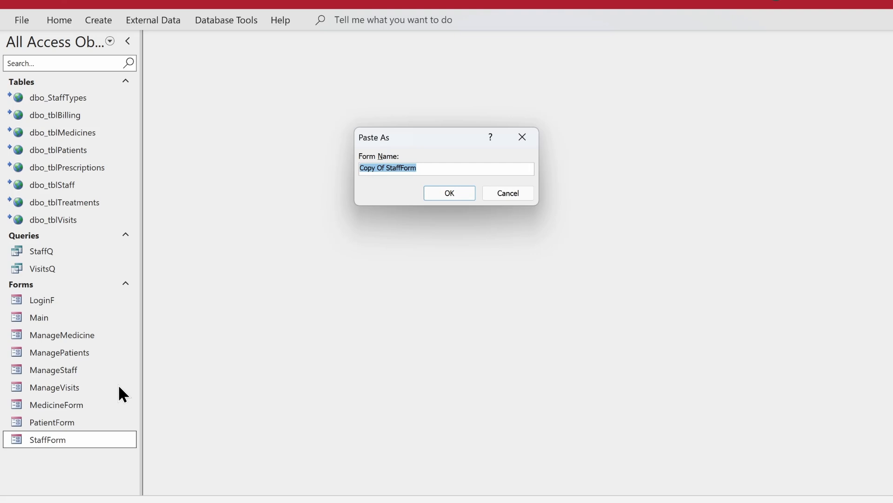
pyautogui.write('VisitForm')
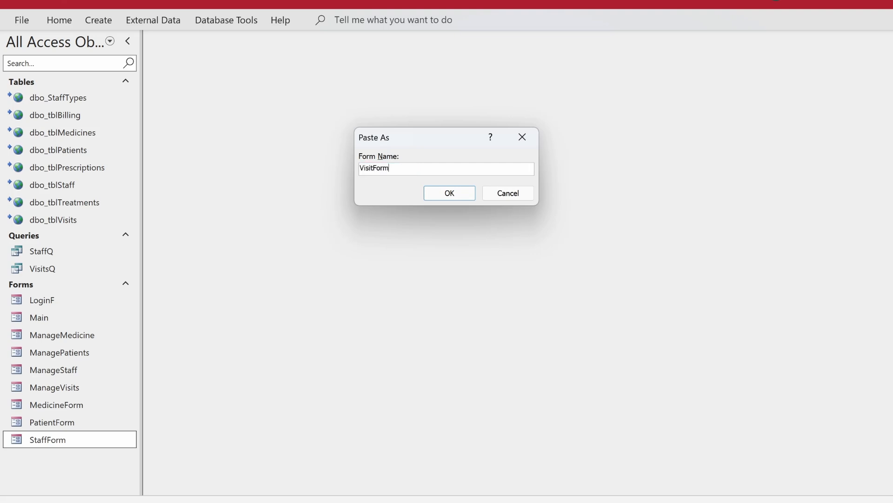
pyautogui.press('Return')
pyautogui.rightClick(75, 456)
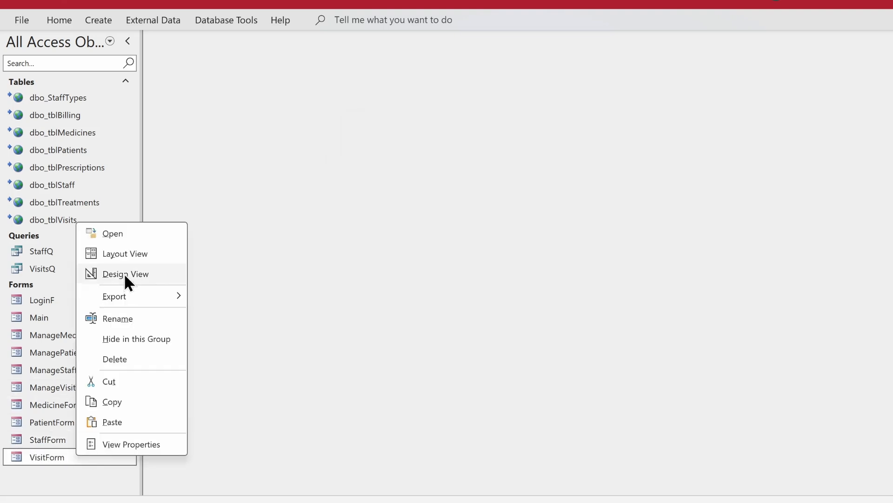
pyautogui.click(124, 272)
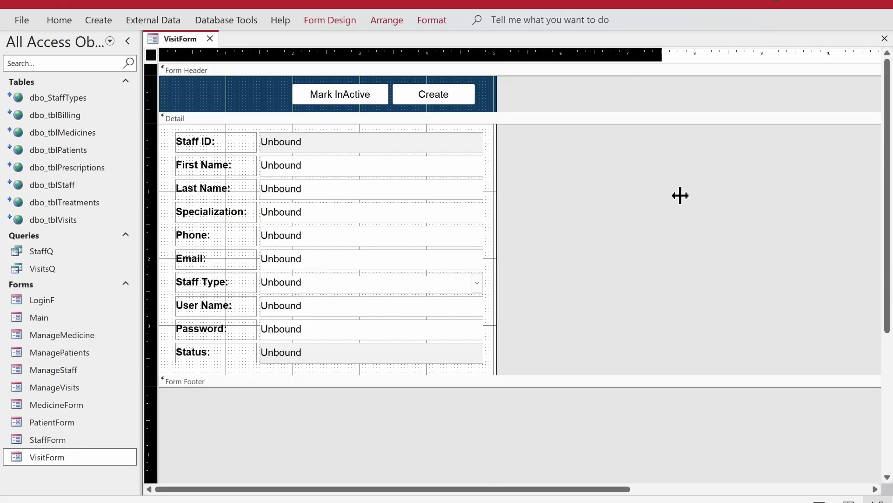
# - Widen the form and extend the Detail section to about 4.6 inches high, and delete all its labels and fields
pyautogui.moveTo(651, 194); pyautogui.dragTo(766, 199)
pyautogui.moveTo(534, 373); pyautogui.dragTo(534, 428)
pyautogui.moveTo(527, 376); pyautogui.dragTo(175, 114)
pyautogui.press('Delete')
# - Move the Mark InActive and Create buttons to the right end of the widened Form Header
pyautogui.moveTo(501, 100); pyautogui.dragTo(608, 93)
pyautogui.click(194, 114)
# - Open the On Click event procedure of the Create button in the code editor
pyautogui.click(735, 94)
pyautogui.click(331, 20)
pyautogui.click(652, 60)
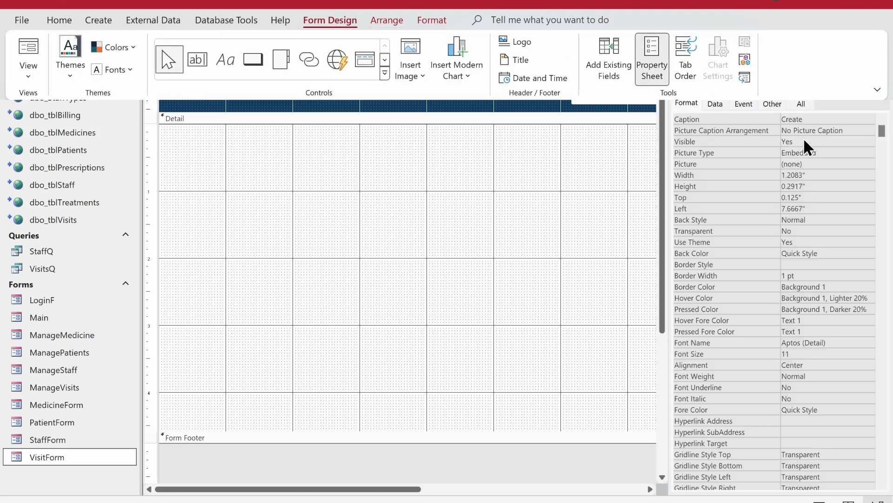
pyautogui.click(741, 107)
pyautogui.click(873, 118)
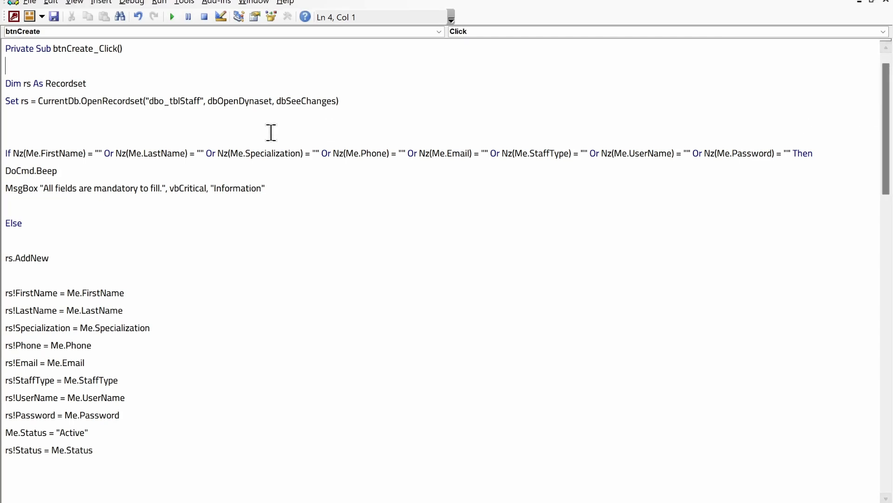
# - Delete all the copied staff procedures from VisitForm's code module and return to the form design
pyautogui.moveTo(9, 52); pyautogui.dragTo(18, 493)
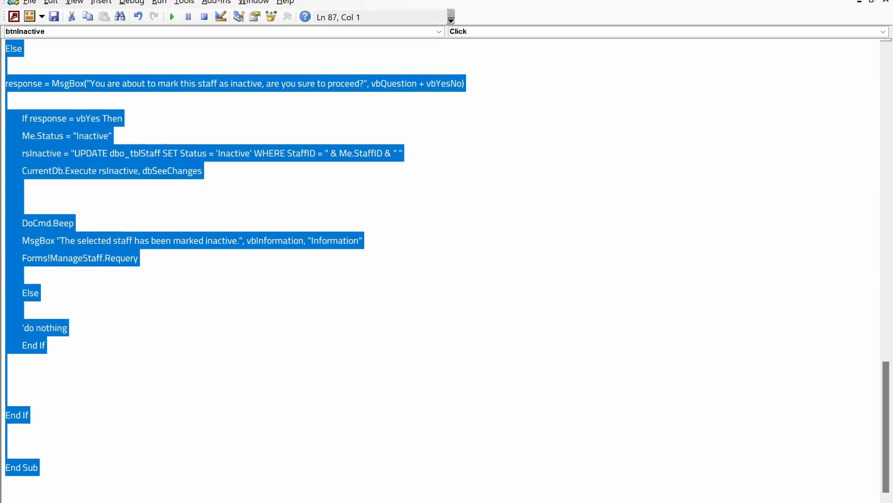
pyautogui.press('Delete')
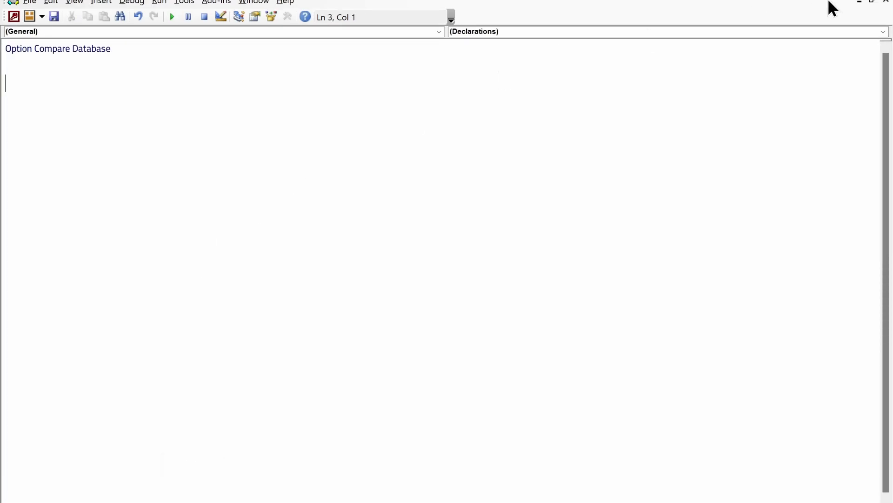
pyautogui.click(861, 2)
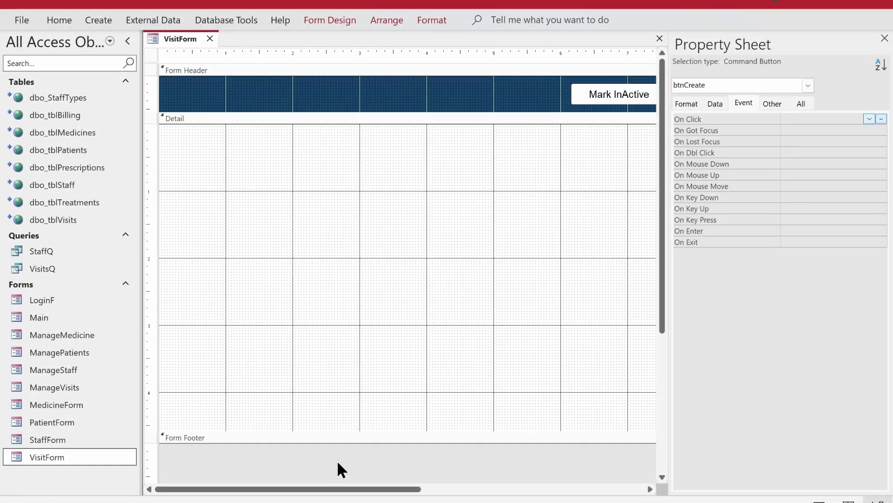
# - Set the form's Record Source to dbo_tblVisits
pyautogui.click(151, 55)
pyautogui.click(715, 104)
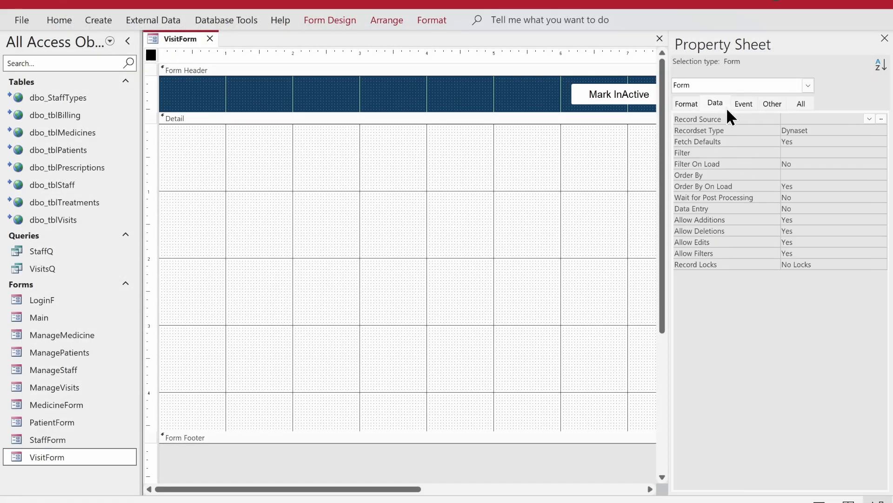
pyautogui.click(869, 118)
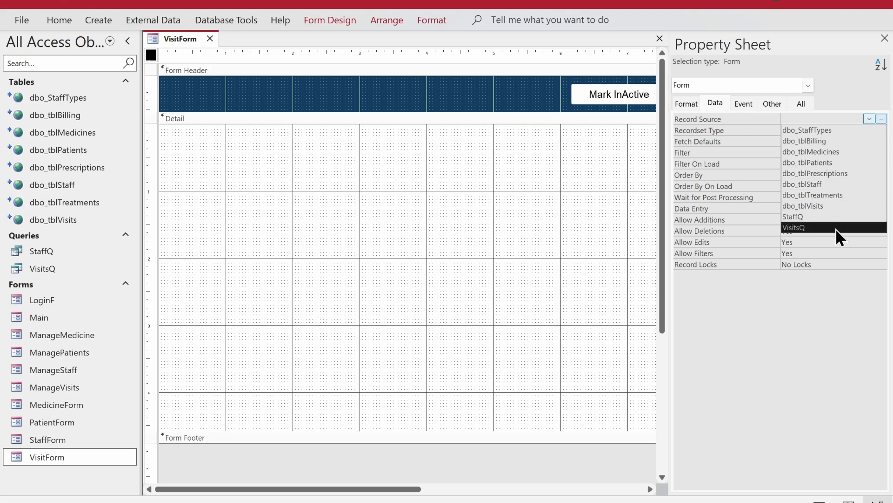
pyautogui.click(825, 207)
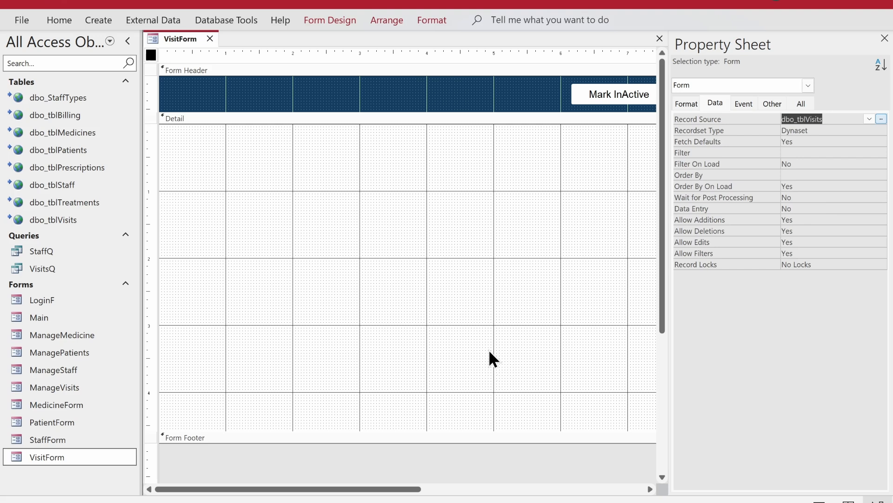
# - Add all the dbo_tblVisits fields, from VisitID to Status, to the Detail section and close the field list
pyautogui.click(328, 20)
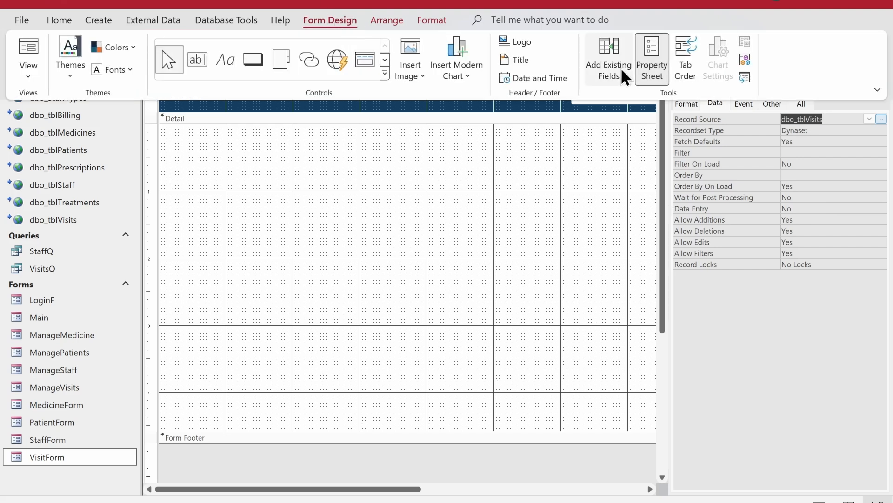
pyautogui.click(614, 69)
pyautogui.click(698, 96)
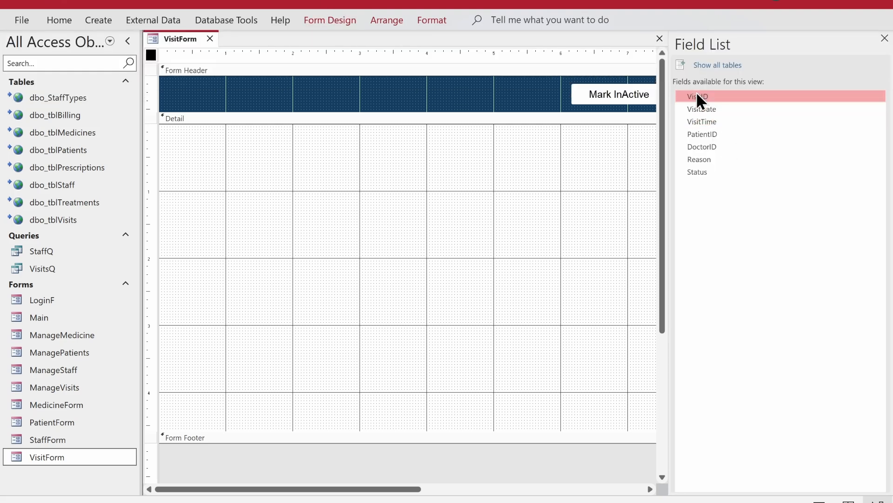
pyautogui.hotkey('ctrl', 'a')
pyautogui.moveTo(710, 111); pyautogui.dragTo(355, 166)
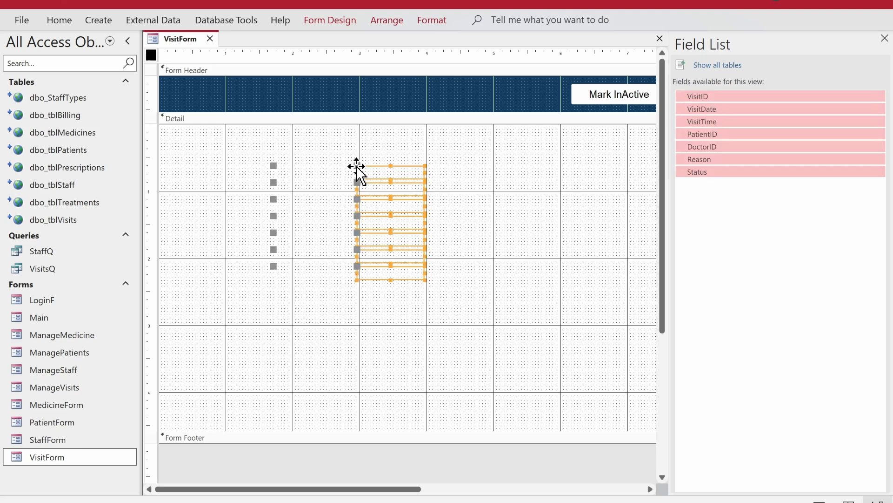
pyautogui.click(884, 38)
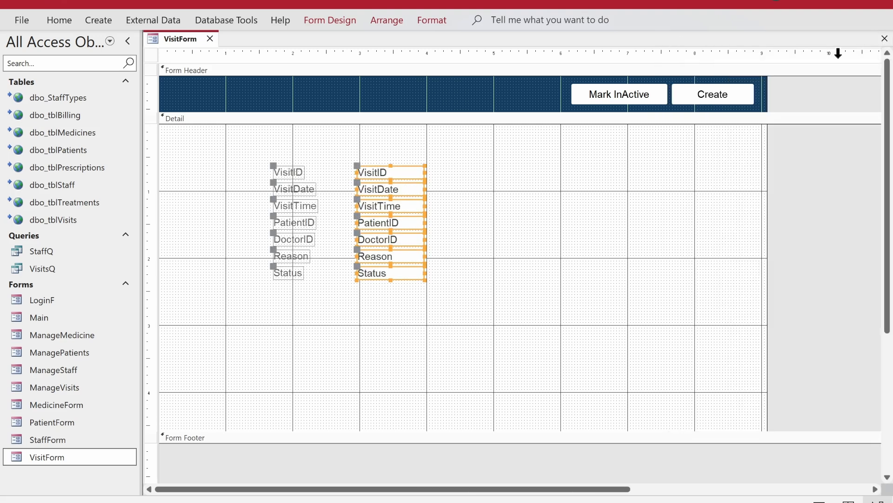
# - Arrange the visit fields in a stacked layout and make the text of their labels and boxes black
pyautogui.rightClick(374, 228)
pyautogui.moveTo(466, 271)
pyautogui.click(512, 273)
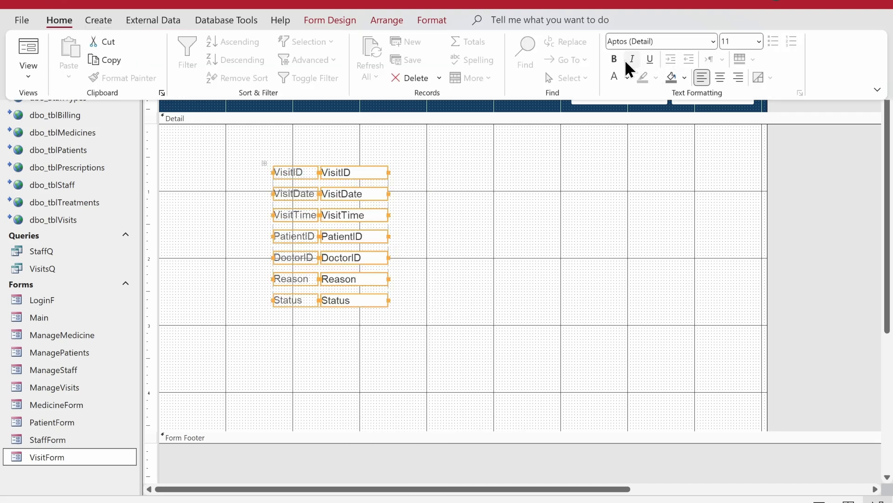
pyautogui.click(627, 78)
pyautogui.click(630, 136)
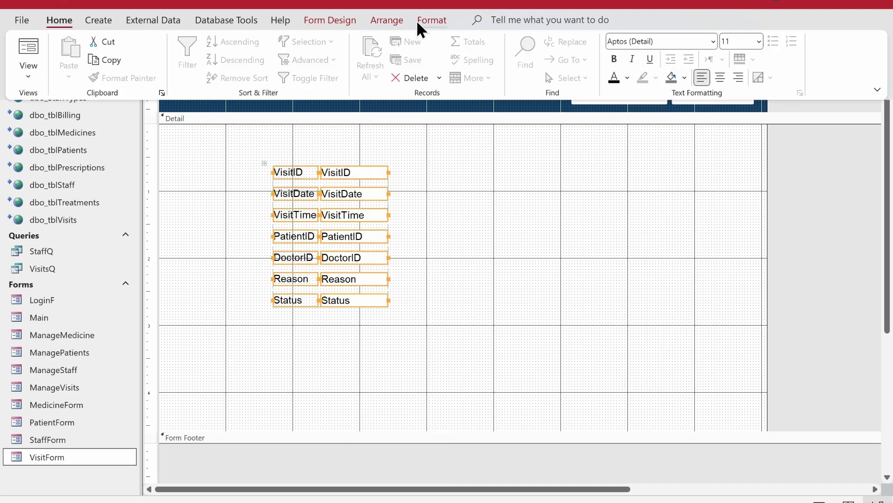
# - Reduce the control padding of the stacked visit fields to 0.0208 inches
pyautogui.click(386, 20)
pyautogui.click(632, 60)
pyautogui.click(648, 135)
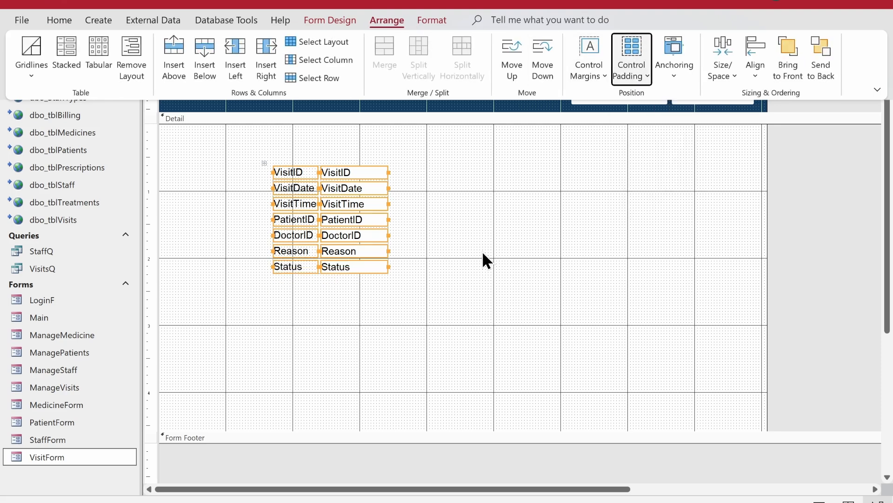
# - Set the height of all stacked visit controls to 0.3 inches and their top margin to 0.05 inches
pyautogui.click(341, 20)
pyautogui.click(652, 60)
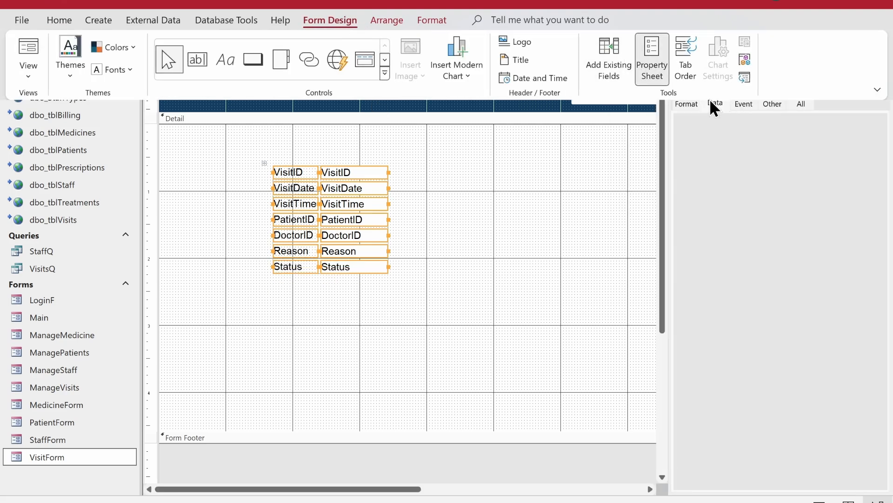
pyautogui.click(686, 103)
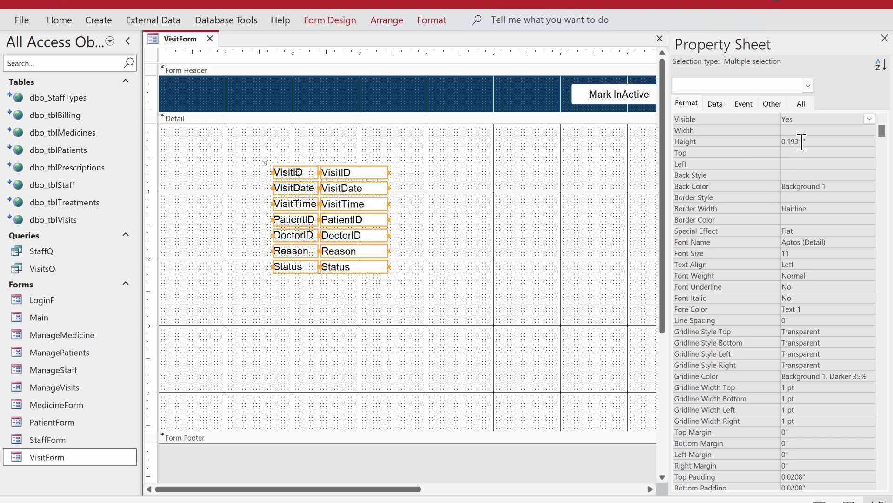
pyautogui.click(723, 137)
pyautogui.write('0.3')
pyautogui.press('Return')
pyautogui.click(684, 426)
pyautogui.write('0.05')
pyautogui.press('Return')
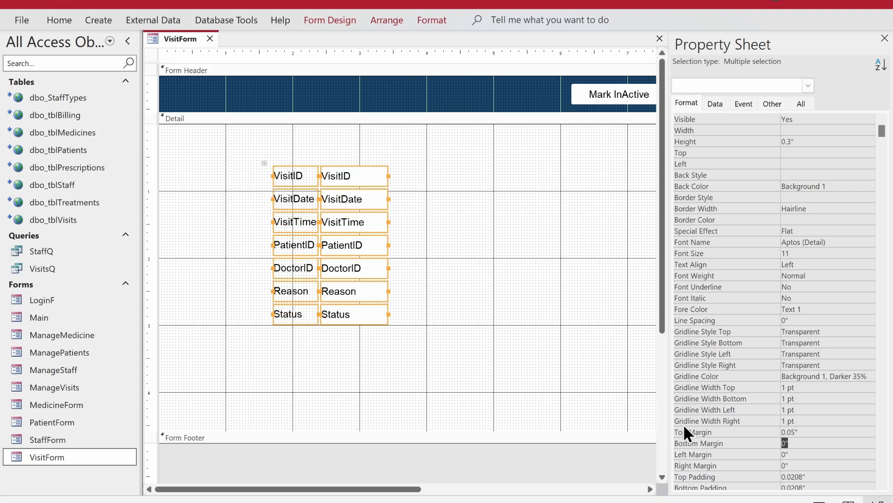
# - Widen the label column to about 1.125 inches with bold text, and the text box column to about 2.2 inches
pyautogui.moveTo(298, 133); pyautogui.dragTo(264, 326)
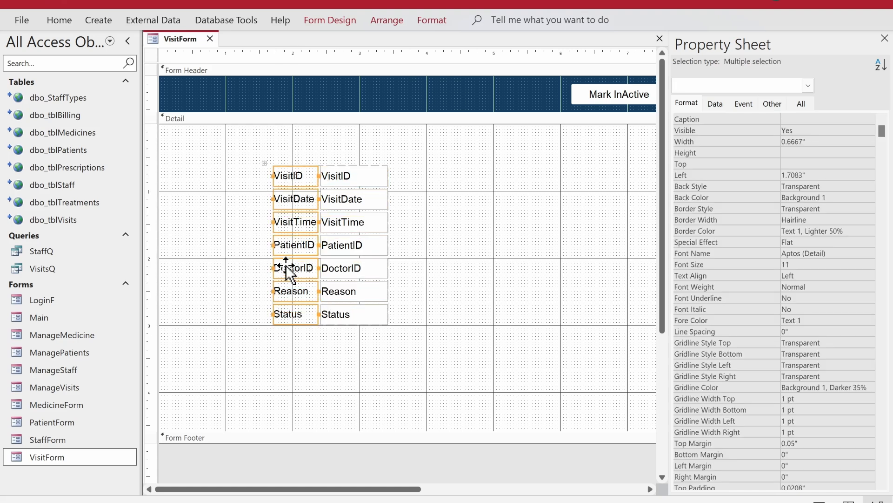
pyautogui.moveTo(274, 267); pyautogui.dragTo(242, 267)
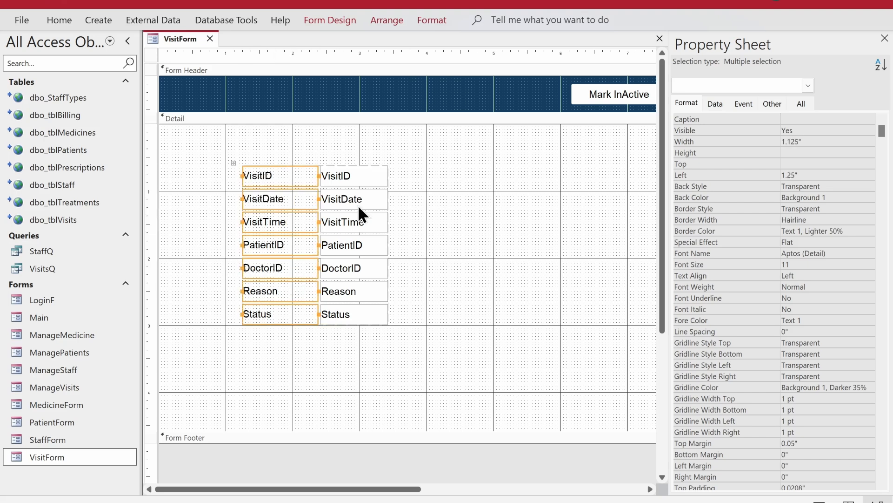
pyautogui.hotkey('ctrl', 'b')
pyautogui.moveTo(419, 170); pyautogui.dragTo(365, 335)
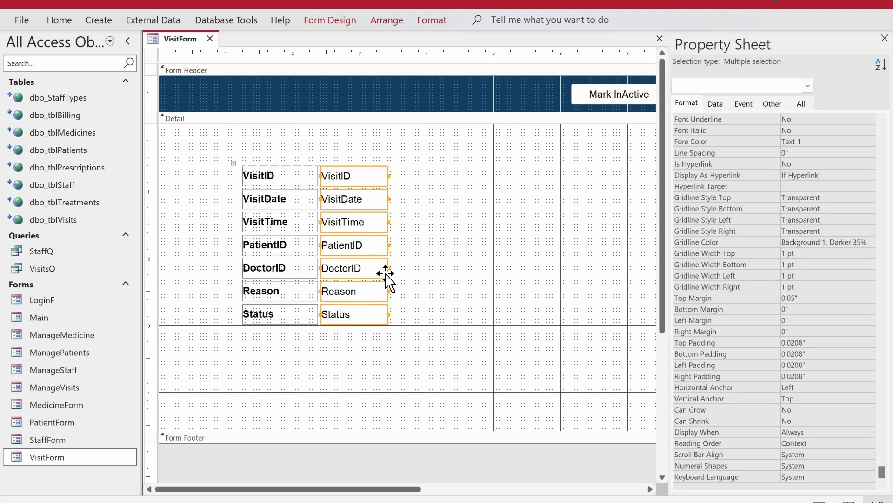
pyautogui.moveTo(388, 268); pyautogui.dragTo(466, 268)
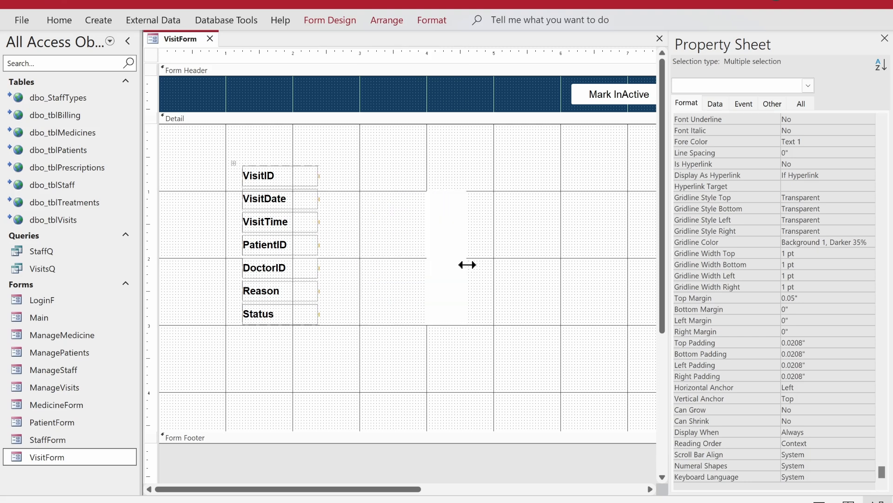
# - Rename the first three labels as "Visit ID:", "Visit Date:" and "Visit Time:"
pyautogui.click(268, 174)
pyautogui.click(268, 174)
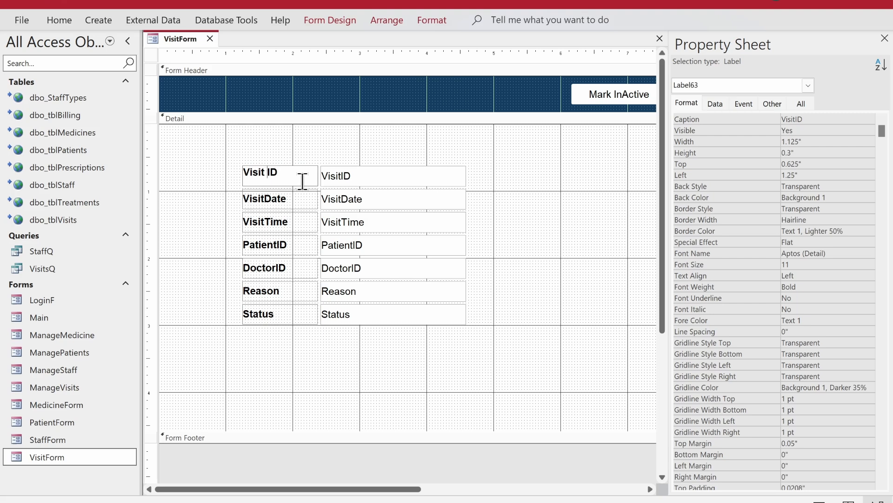
pyautogui.write(':')
pyautogui.press('Return')
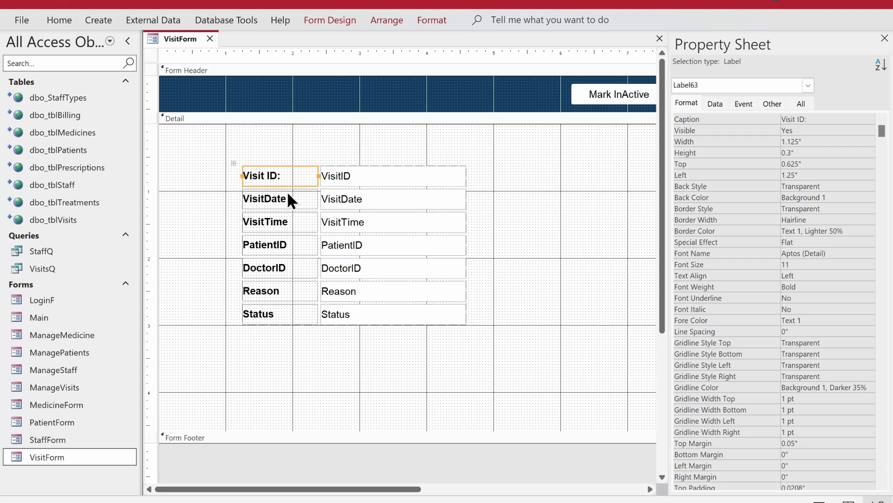
pyautogui.click(265, 198)
pyautogui.click(267, 198)
pyautogui.write(':')
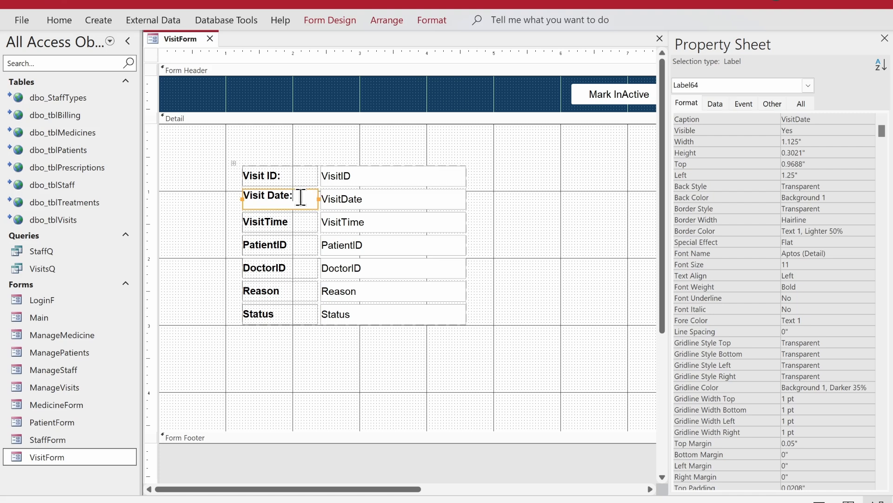
pyautogui.click(285, 225)
pyautogui.click(266, 219)
pyautogui.click(306, 219)
pyautogui.write(':')
pyautogui.press('Return')
# - Rename the PatientID and DoctorID labels as "Patient ID:" and "Doctor ID:"
pyautogui.click(271, 247)
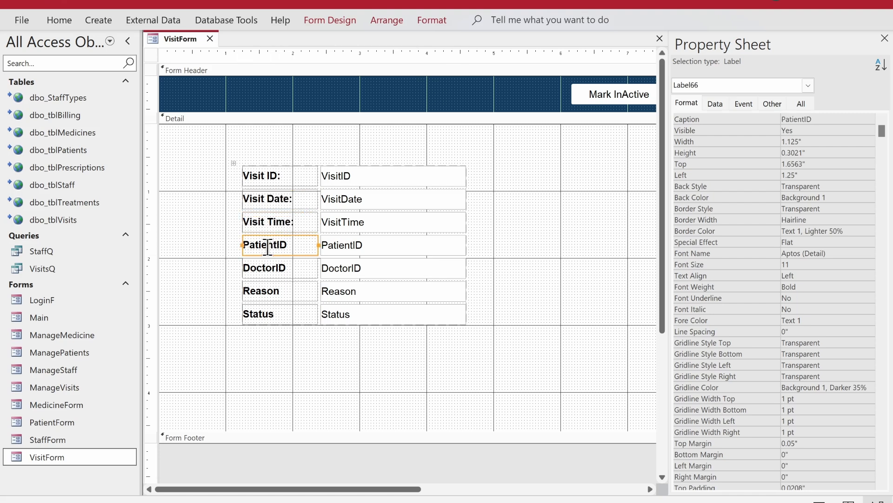
pyautogui.click(278, 242)
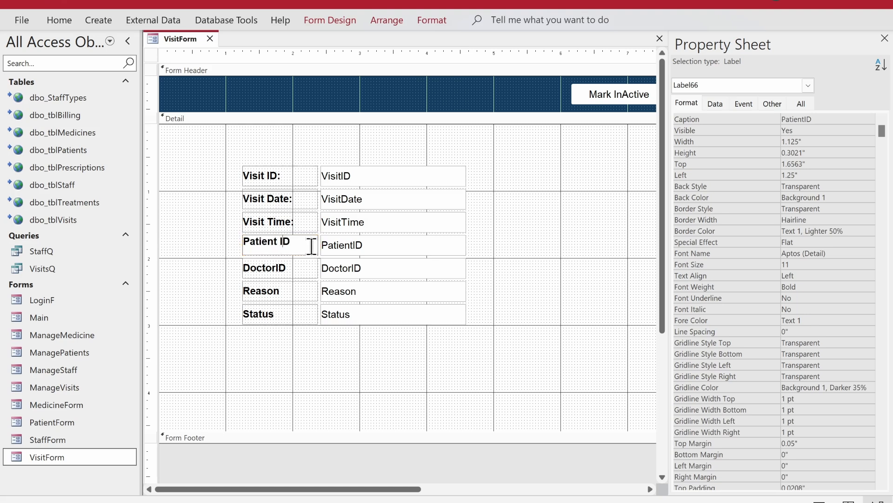
pyautogui.write(':')
pyautogui.press('Return')
pyautogui.click(281, 267)
pyautogui.click(277, 264)
pyautogui.click(303, 269)
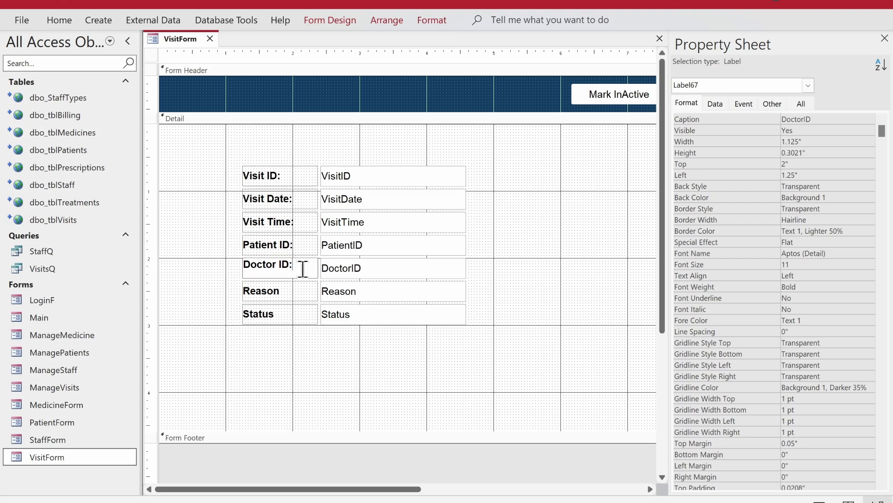
pyautogui.write(':')
pyautogui.press('Return')
# - Add a colon to the last two labels so they read "Reason:" and "Status:"
pyautogui.click(291, 292)
pyautogui.click(291, 291)
pyautogui.write(':')
pyautogui.press('Return')
pyautogui.click(283, 312)
pyautogui.click(287, 312)
pyautogui.write(':')
pyautogui.press('Return')
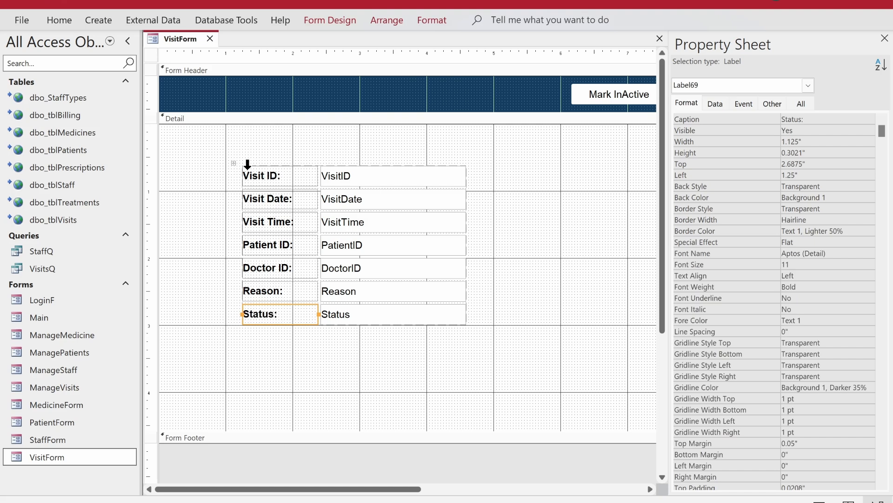
# - Move the whole stacked layout to the upper-left corner of the Detail section, about 0.25 inches from the form's left edge
pyautogui.click(333, 178)
pyautogui.click(234, 163)
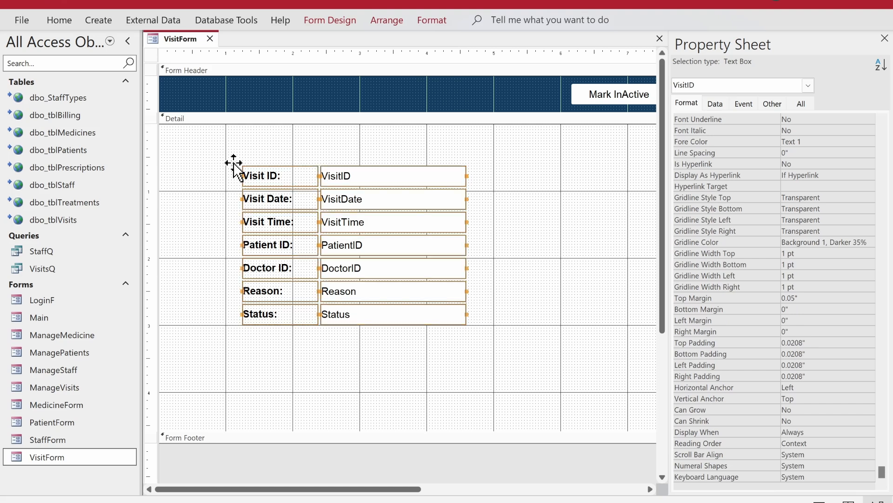
pyautogui.moveTo(295, 176); pyautogui.dragTo(223, 150)
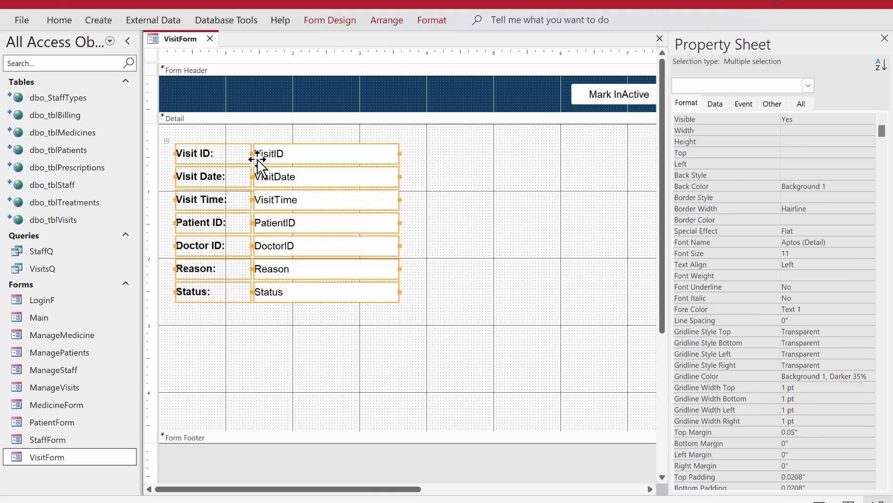
# - Remove Doctor ID, Reason and Status from the layout and place them as a second column starting at about 4 inches, level with Visit ID
pyautogui.moveTo(457, 315); pyautogui.dragTo(213, 246)
pyautogui.rightClick(213, 251)
pyautogui.moveTo(260, 270)
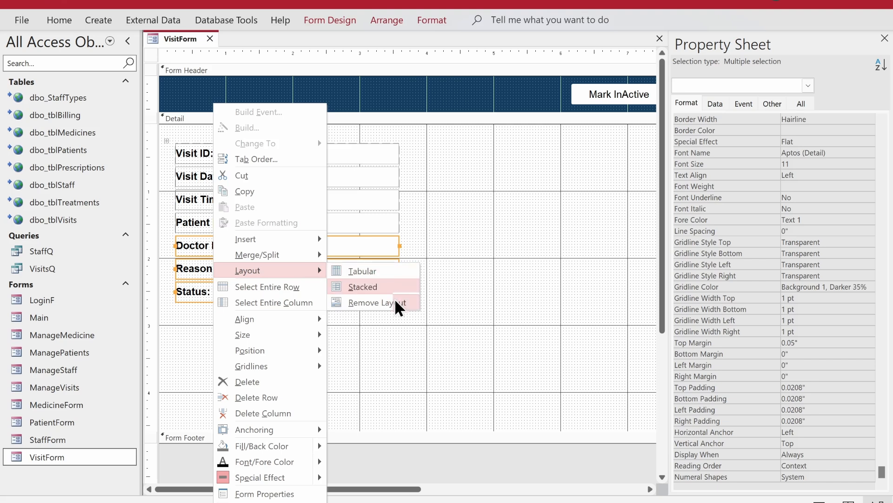
pyautogui.click(396, 305)
pyautogui.moveTo(376, 291); pyautogui.dragTo(570, 196)
pyautogui.press('Right')
pyautogui.press('Right')
pyautogui.press('Right')
pyautogui.press('Right')
pyautogui.press('Right')
pyautogui.press('Right')
pyautogui.press('Right')
pyautogui.press('Right')
pyautogui.press('Right')
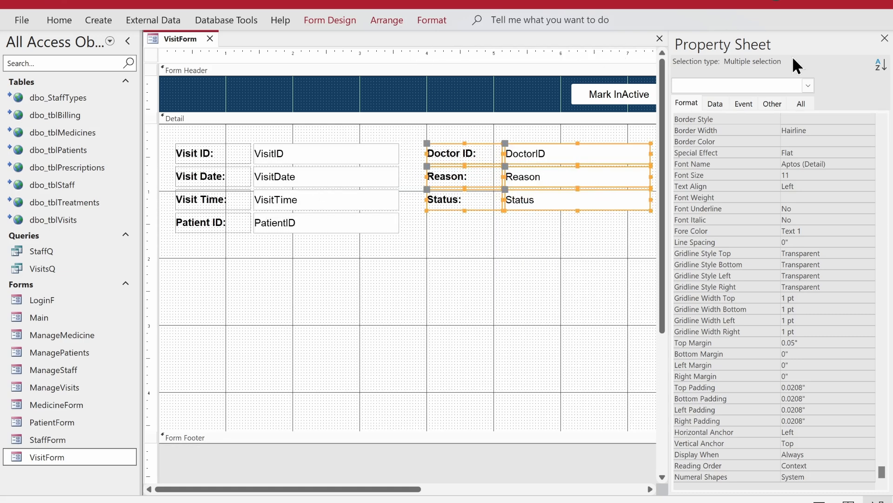
pyautogui.click(885, 39)
pyautogui.click(587, 261)
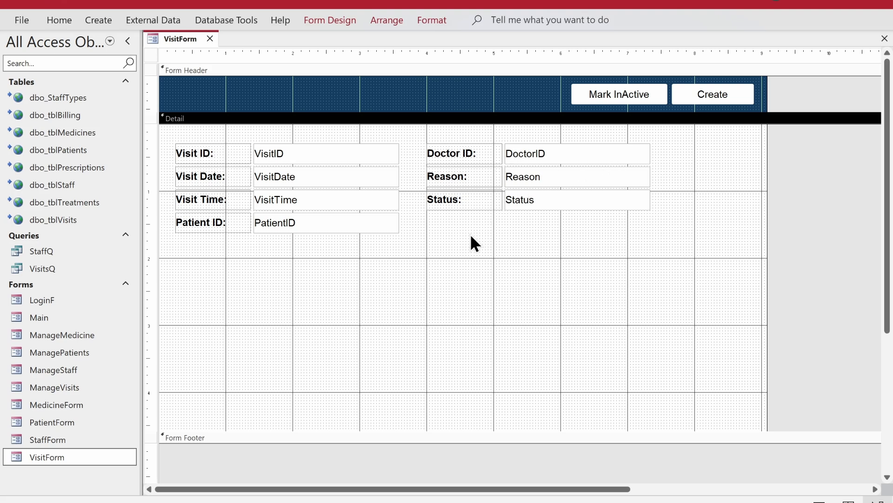
# - Narrow the Doctor ID, Reason and Status labels to about 0.8 inches and shift their text boxes left against them
pyautogui.click(457, 159)
pyautogui.moveTo(424, 153); pyautogui.dragTo(448, 152)
pyautogui.moveTo(639, 232); pyautogui.dragTo(448, 153)
pyautogui.click(535, 278)
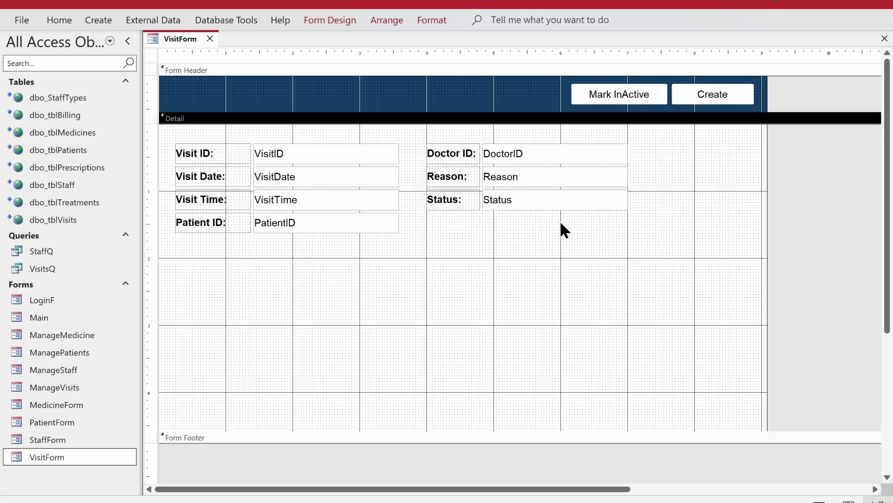
# - Narrow the Status text box to about 1.1 inches and move Status with its label to the right of the DoctorID box
pyautogui.click(563, 200)
pyautogui.moveTo(629, 200); pyautogui.dragTo(558, 200)
pyautogui.moveTo(516, 236); pyautogui.dragTo(637, 152)
pyautogui.click(676, 252)
pyautogui.click(656, 149)
pyautogui.click(625, 237)
# - Move the Reason text box directly beneath its label, aligned with the label's left edge
pyautogui.click(521, 180)
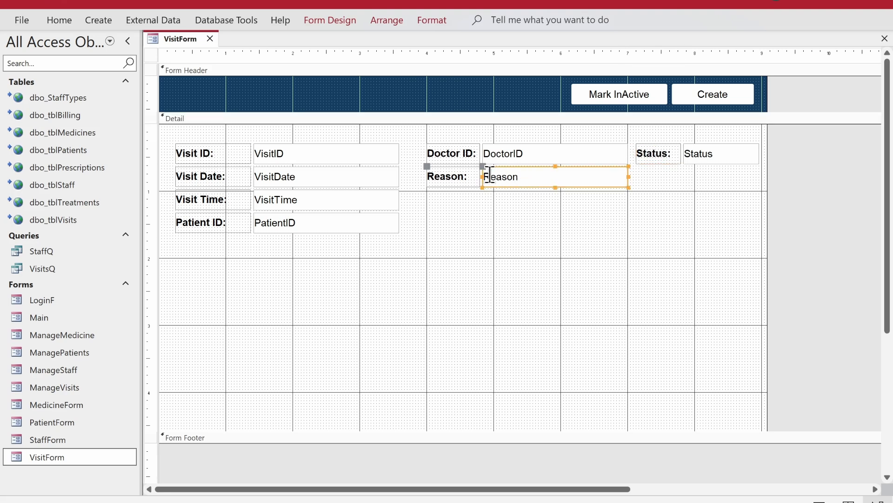
pyautogui.moveTo(485, 167); pyautogui.dragTo(427, 185)
pyautogui.click(518, 219)
pyautogui.click(558, 201)
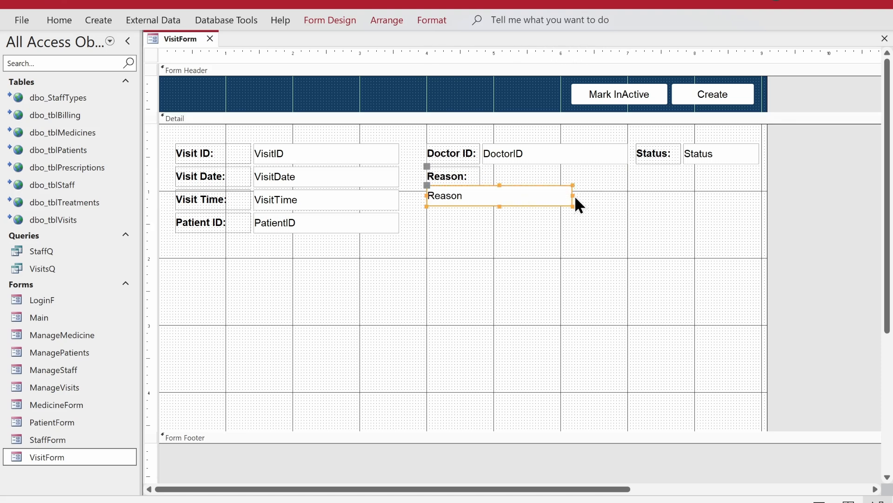
# - Enlarge the Reason text box to about 5 by 0.7 inches, and remove the colon from its label and seat it against the box
pyautogui.moveTo(571, 195); pyautogui.dragTo(762, 188)
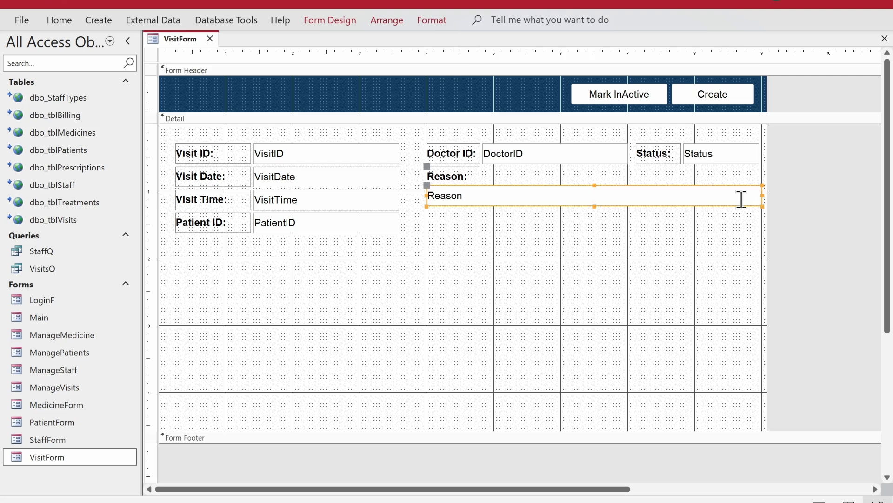
pyautogui.click(759, 194)
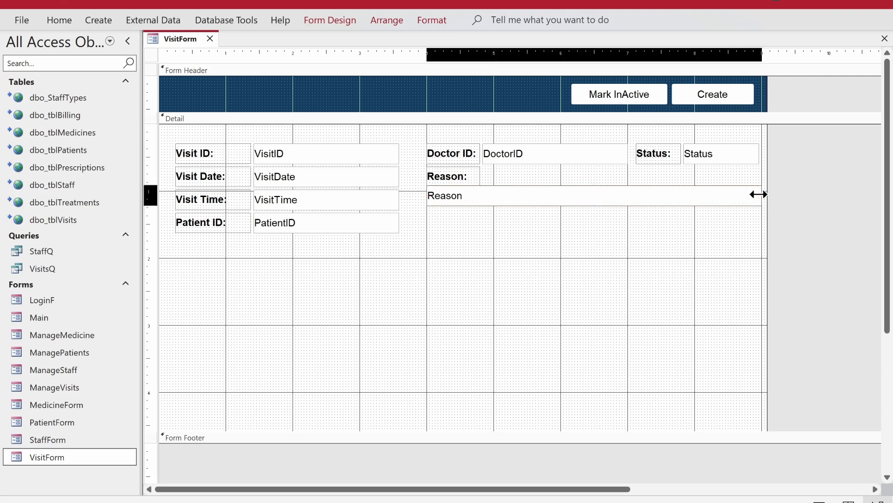
pyautogui.moveTo(594, 206); pyautogui.dragTo(590, 231)
pyautogui.click(474, 173)
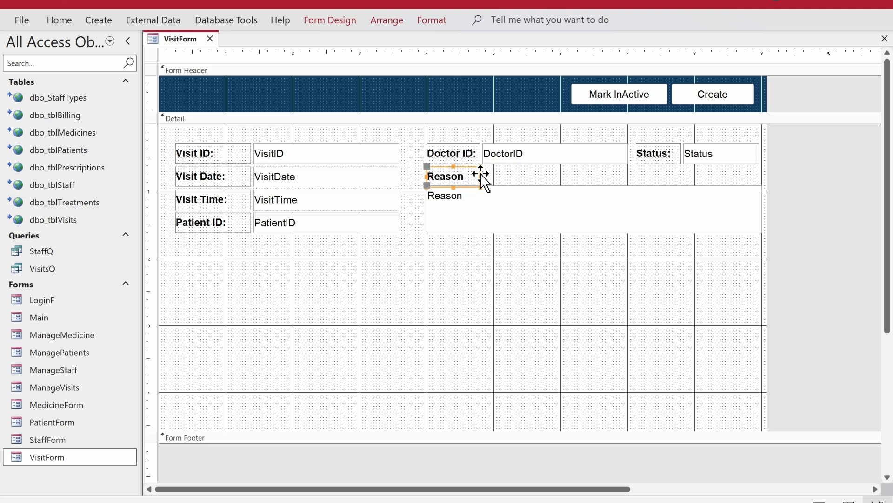
pyautogui.moveTo(450, 170); pyautogui.dragTo(451, 173)
pyautogui.click(532, 176)
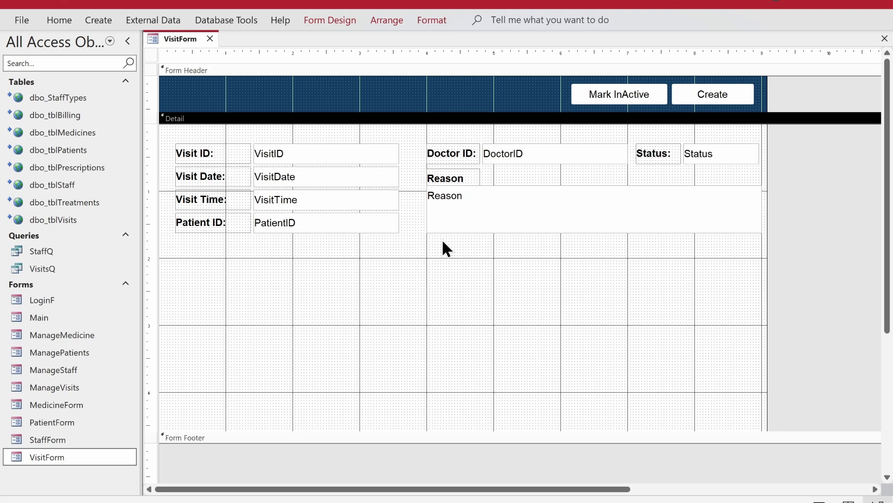
# - Shift all the visit fields and labels in the Detail section slightly left
pyautogui.moveTo(811, 257); pyautogui.dragTo(170, 146)
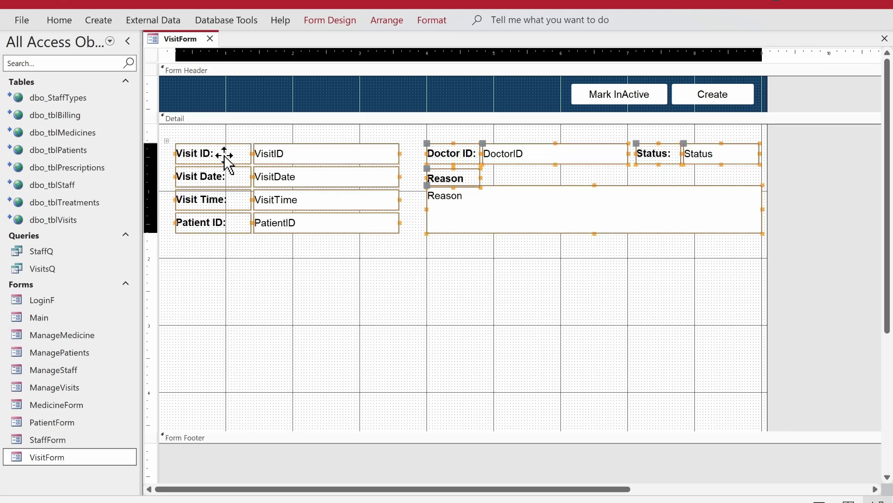
pyautogui.click(359, 289)
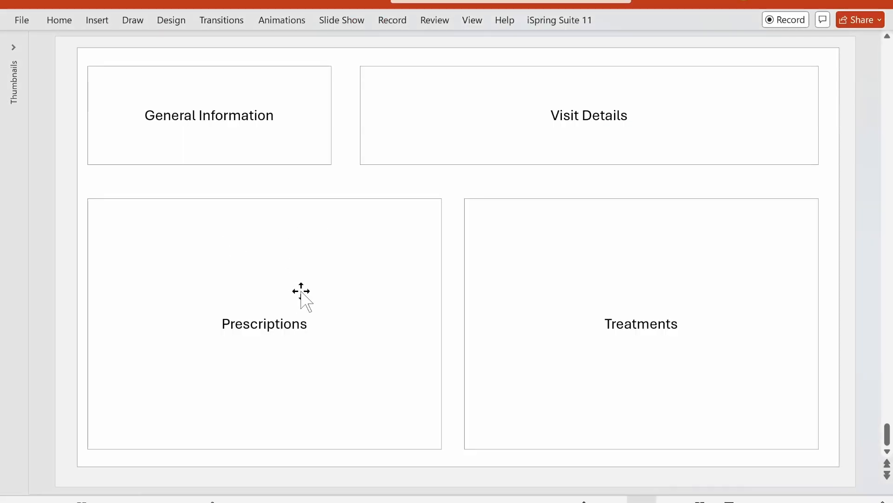
# - Switch to PowerPoint to examine the Prescriptions and Treatments areas of the layout sketch, and return to Access
pyautogui.click(549, 309)
pyautogui.hotkey('shift', 'Tab')
pyautogui.press('Tab')
pyautogui.hotkey('shift', 'Tab')
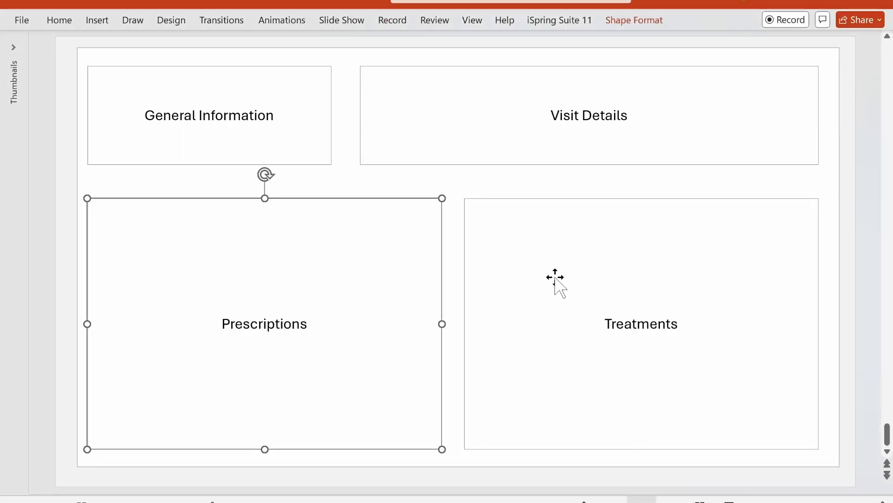
pyautogui.press('Tab')
pyautogui.hotkey('shift', 'Tab')
pyautogui.hotkey('alt', 'Tab')
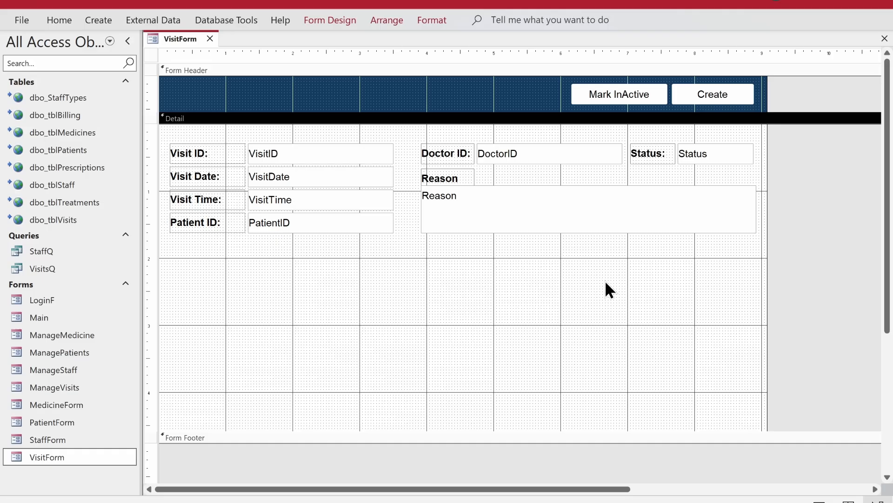
# - Draw an option group frame about 3.5 by 1.7 inches around the Visit ID to Patient ID fields
pyautogui.click(350, 26)
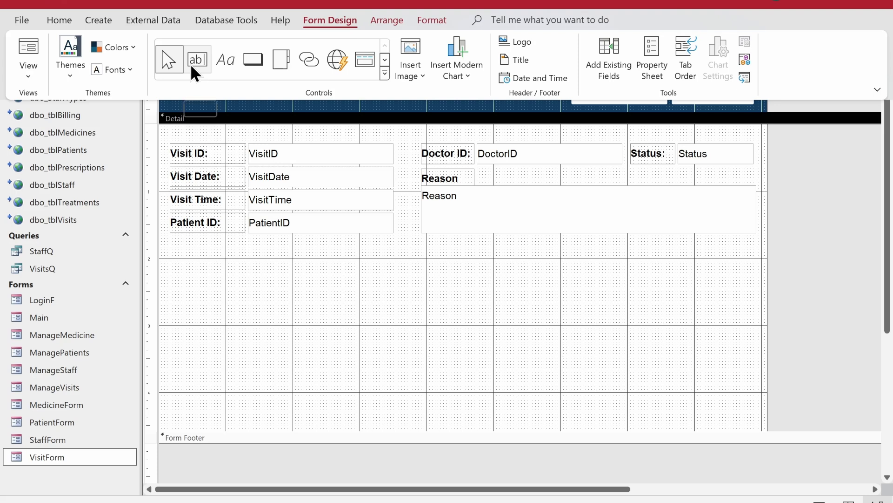
pyautogui.click(384, 60)
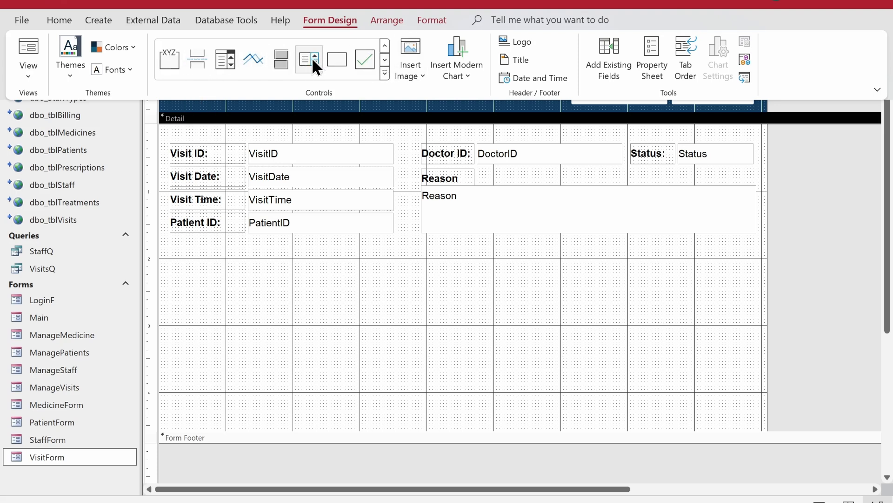
pyautogui.click(386, 45)
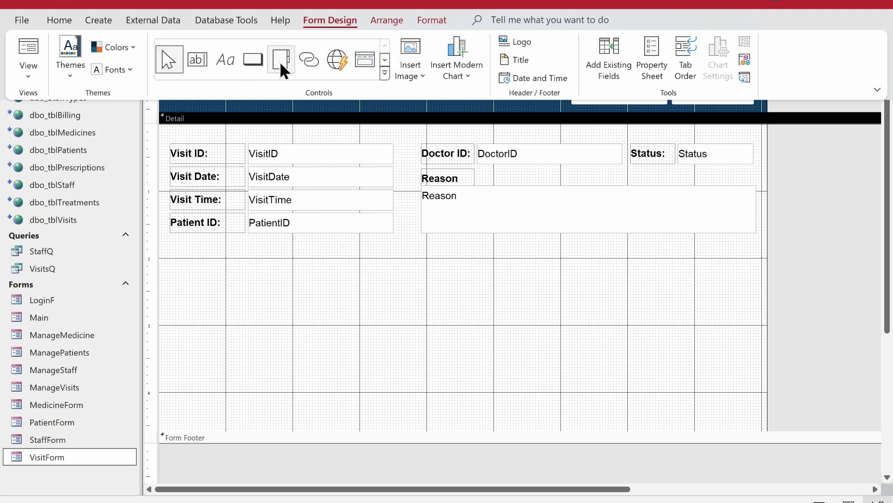
pyautogui.click(386, 58)
pyautogui.click(386, 58)
pyautogui.click(382, 46)
pyautogui.click(173, 54)
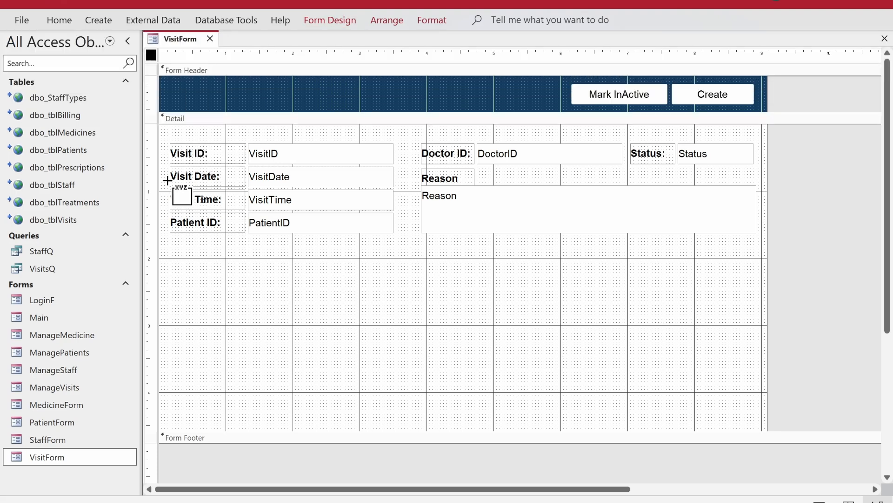
pyautogui.moveTo(166, 133)
pyautogui.mouseDown()
pyautogui.moveTo(308, 219)
pyautogui.moveTo(400, 244)
pyautogui.mouseUp()
pyautogui.click(395, 262)
# - Caption the new frame "General Information"
pyautogui.click(186, 121)
pyautogui.click(194, 131)
pyautogui.doubleClick(191, 132)
pyautogui.write('General Information')
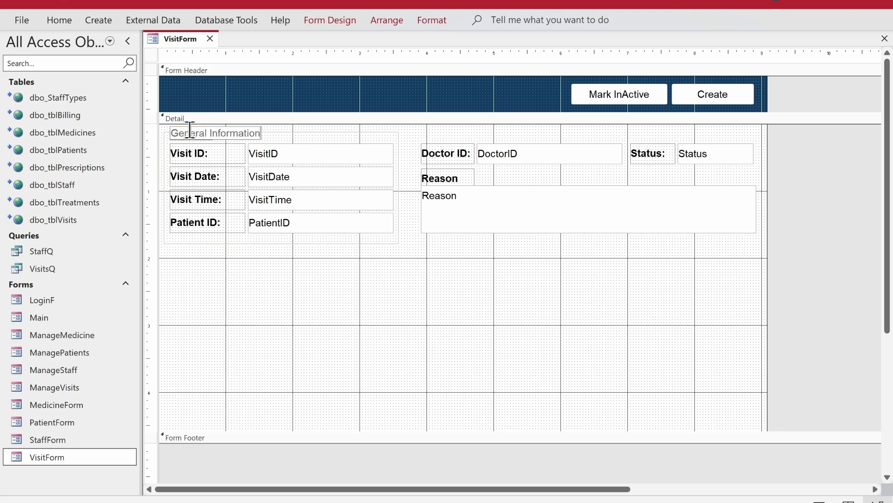
pyautogui.press('Return')
# - Format the General Information caption as bold black text at size 8 and fit its box to the text
pyautogui.click(66, 21)
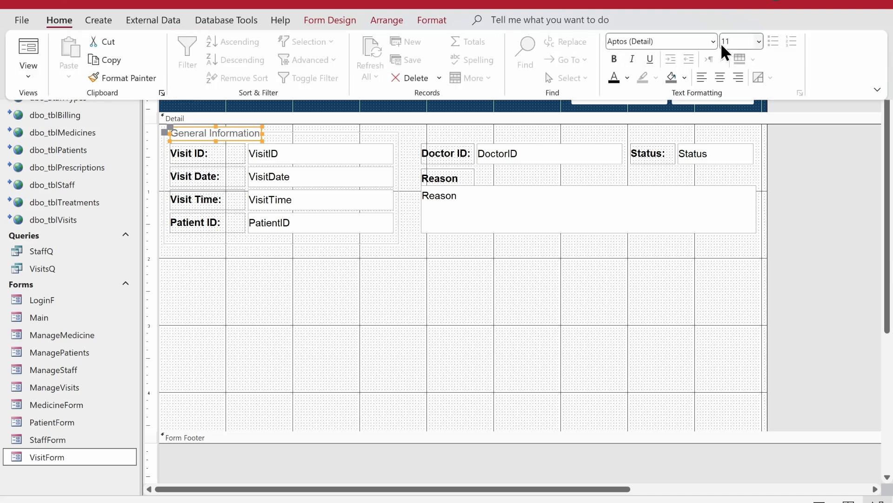
pyautogui.write('8')
pyautogui.press('Return')
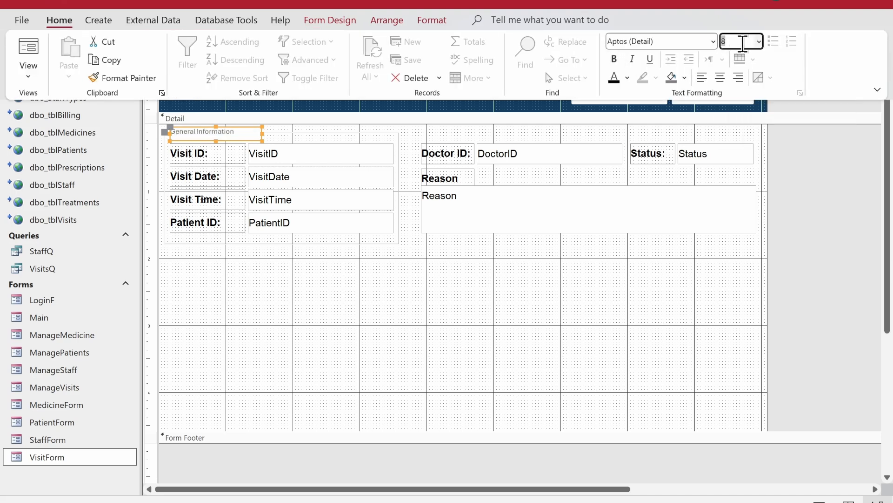
pyautogui.click(627, 77)
pyautogui.click(625, 133)
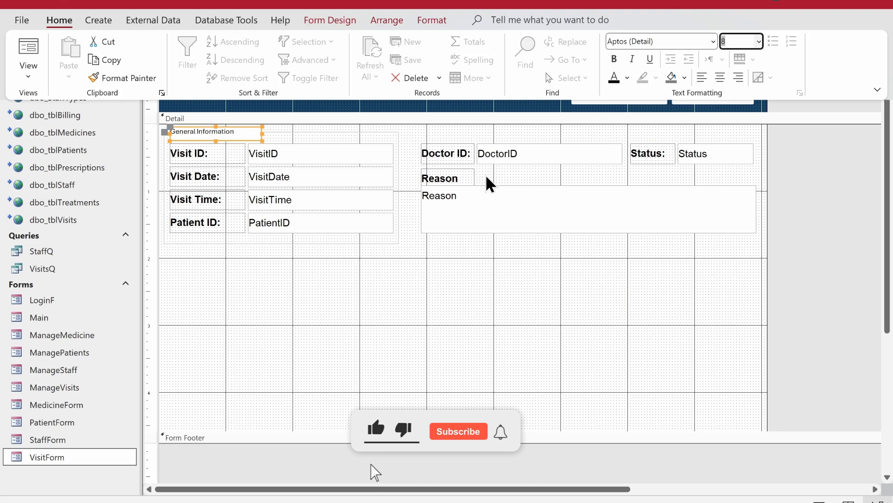
pyautogui.click(614, 58)
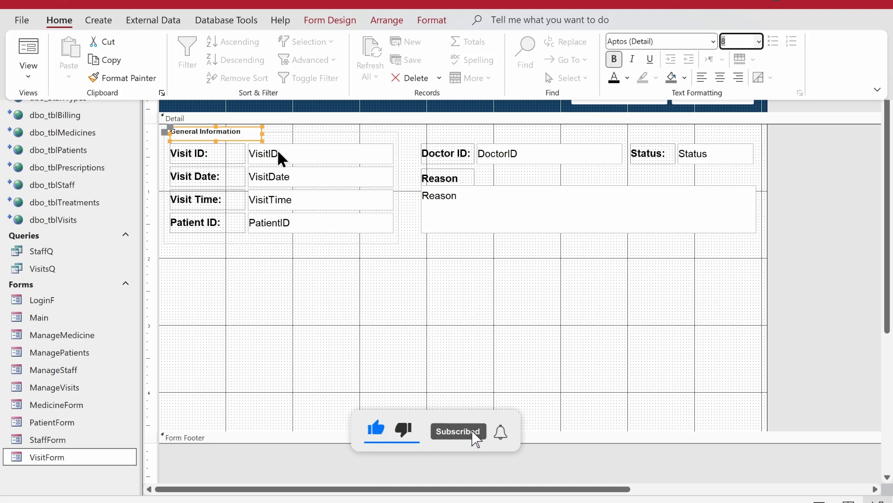
pyautogui.click(263, 141)
pyautogui.doubleClick(262, 140)
pyautogui.click(372, 241)
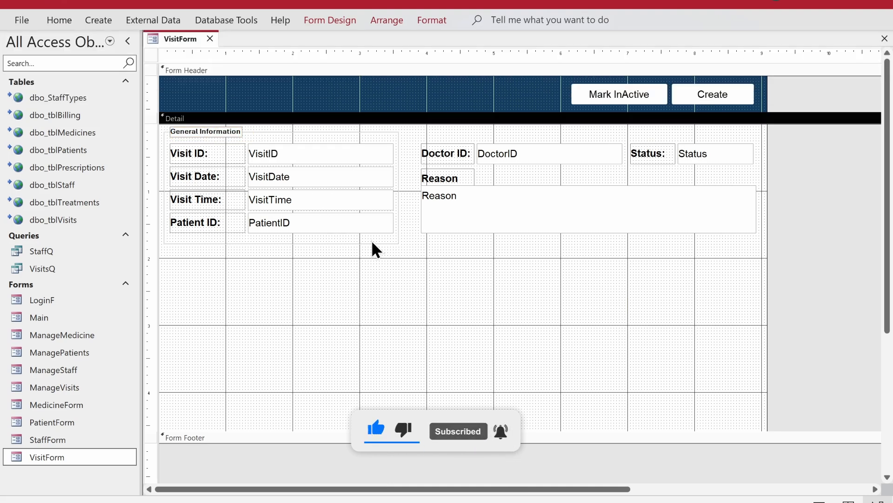
# - Duplicate the General Information frame around Doctor ID, Status and Reason, and widen the copy to about 5.2 inches
pyautogui.click(375, 242)
pyautogui.hotkey('ctrl', 'c')
pyautogui.hotkey('ctrl', 'v')
pyautogui.moveTo(375, 259); pyautogui.dragTo(614, 135)
pyautogui.press('Right')
pyautogui.press('Right')
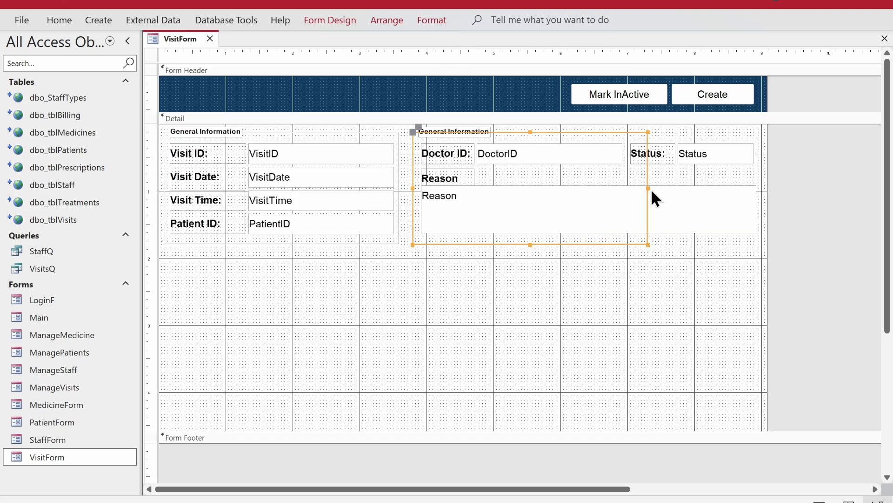
pyautogui.moveTo(648, 189); pyautogui.dragTo(763, 191)
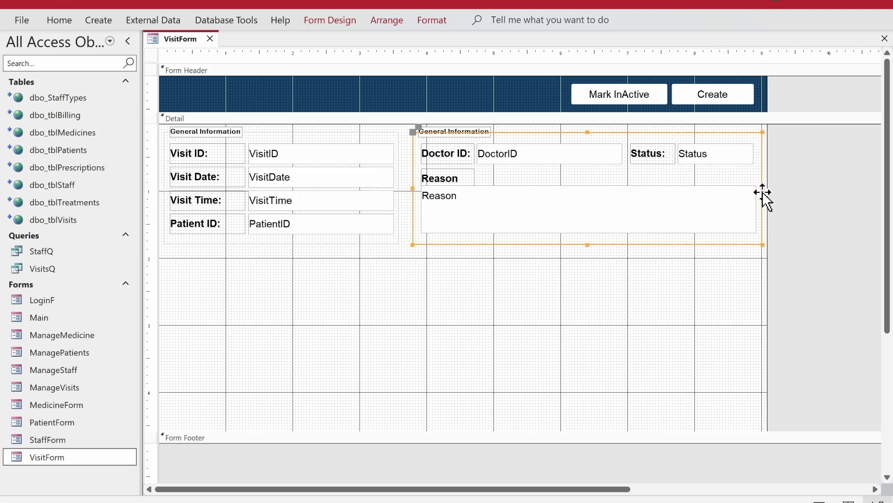
pyautogui.click(652, 289)
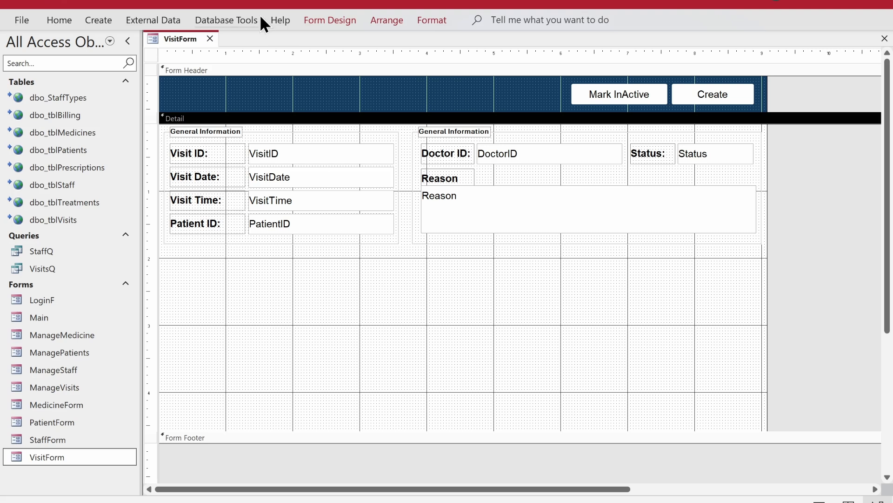
# - Insert an unbound list box below the General Information frame without the wizard and delete its label
pyautogui.click(318, 23)
pyautogui.click(385, 59)
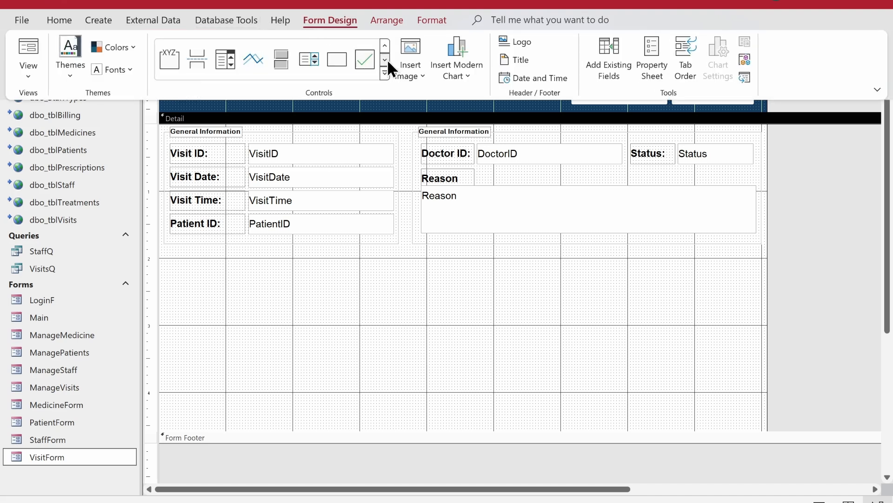
pyautogui.click(307, 60)
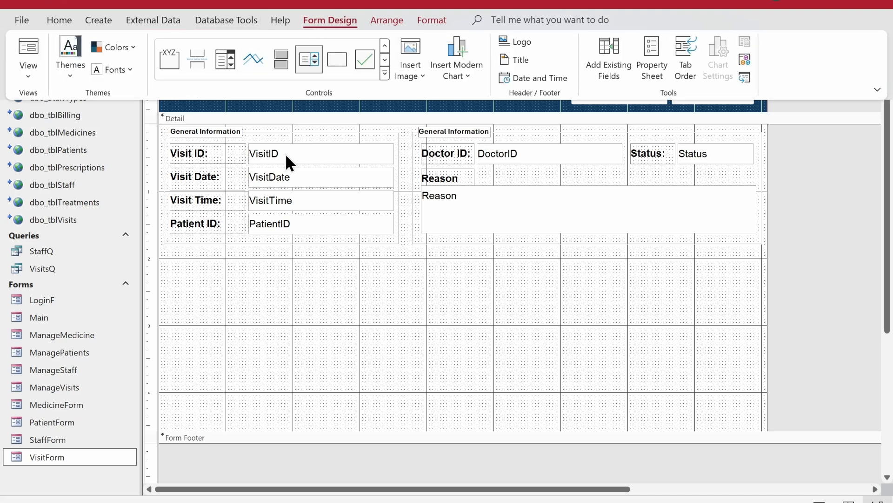
pyautogui.click(184, 269)
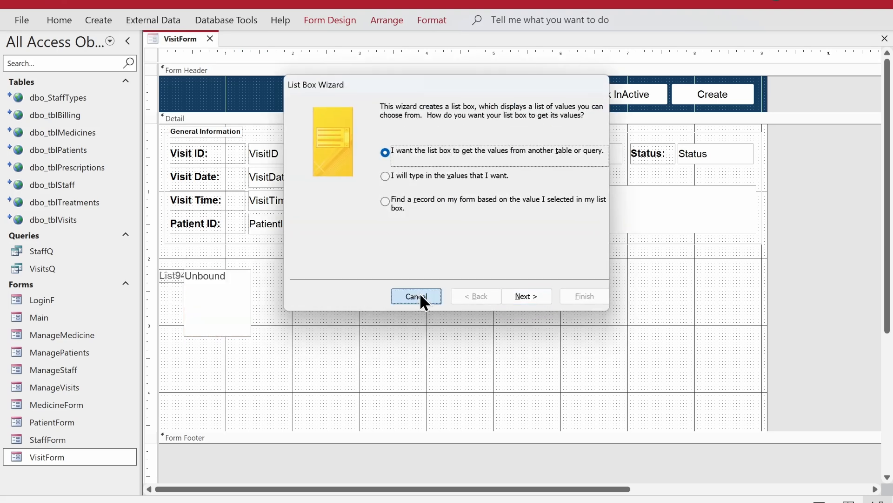
pyautogui.click(416, 297)
pyautogui.click(167, 276)
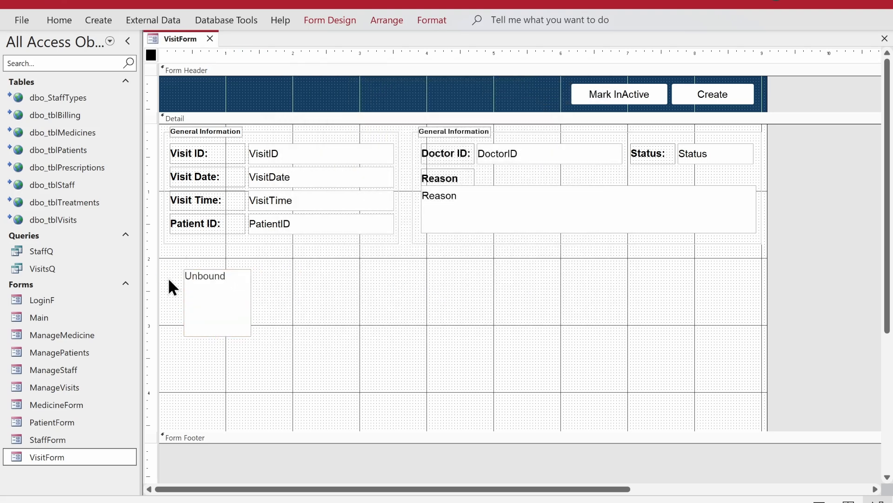
# - Resize the list box to about 4.2 by 2.2 inches, with its left edge aligned with the fields above
pyautogui.moveTo(216, 304); pyautogui.dragTo(453, 305)
pyautogui.click(307, 334)
pyautogui.click(314, 336)
pyautogui.moveTo(310, 335); pyautogui.dragTo(308, 417)
# - Duplicate the list box, place the copy level beside the original, and shorten the Detail section to end just below them
pyautogui.hotkey('ctrl', 'c')
pyautogui.hotkey('ctrl', 'v')
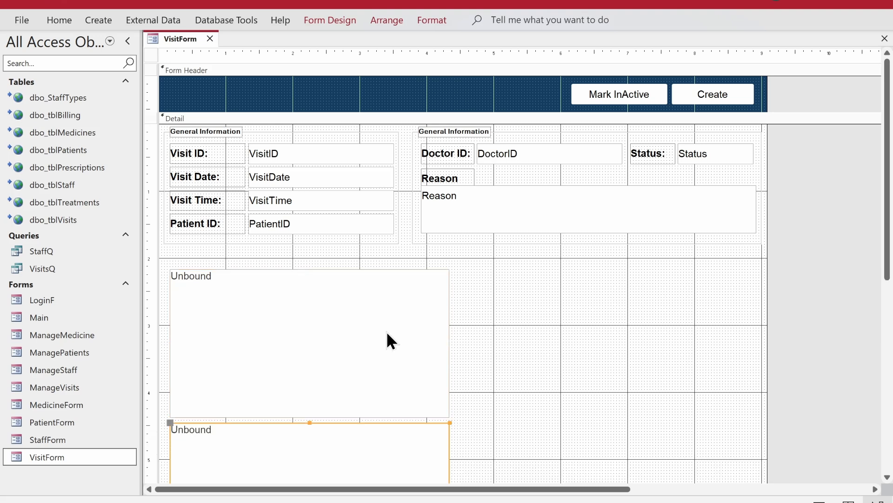
pyautogui.click(408, 420)
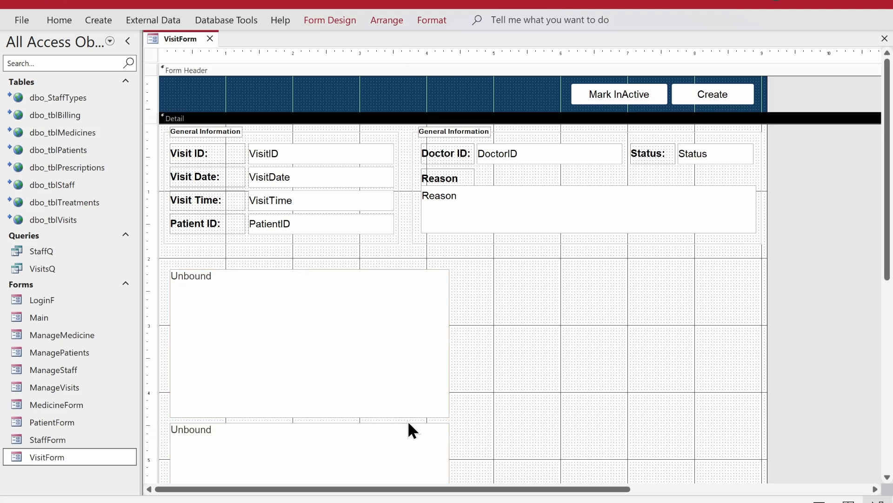
pyautogui.moveTo(407, 440); pyautogui.dragTo(712, 285)
pyautogui.click(356, 432)
pyautogui.scroll(-2, 355, 432)
pyautogui.moveTo(382, 438); pyautogui.dragTo(395, 305)
# - Set the text of both list boxes to black at font size 10
pyautogui.click(400, 329)
pyautogui.keyDown('shift'); pyautogui.click(571, 309); pyautogui.keyUp('shift')
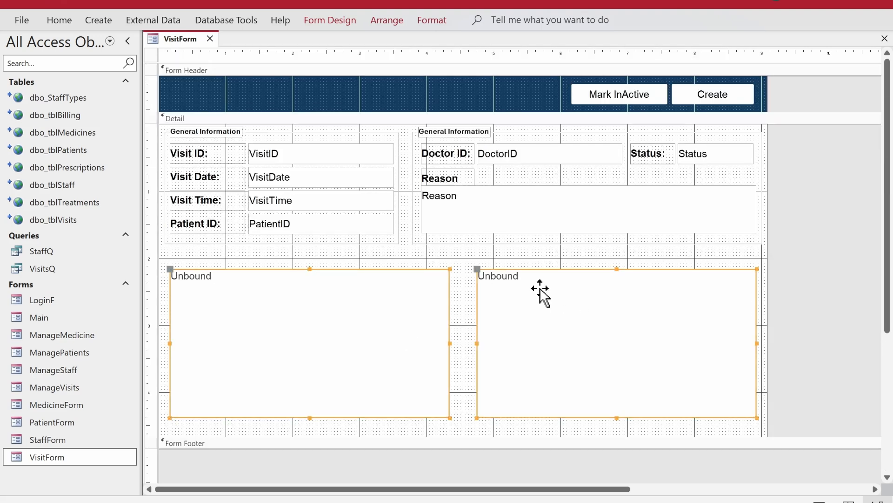
pyautogui.click(58, 19)
pyautogui.click(626, 78)
pyautogui.click(619, 134)
pyautogui.click(735, 41)
pyautogui.write('10')
pyautogui.press('Return')
pyautogui.click(501, 253)
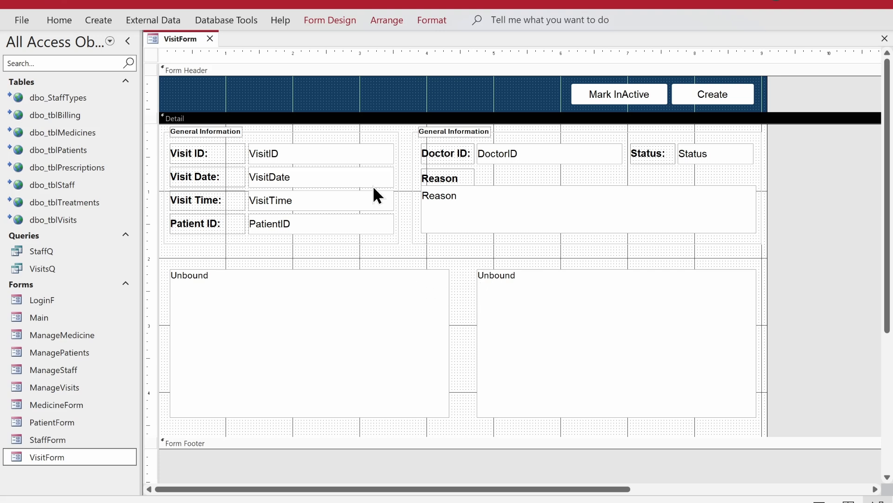
# - Preview the VisitForm layout in Form View and return to Design View
pyautogui.rightClick(194, 37)
pyautogui.click(228, 114)
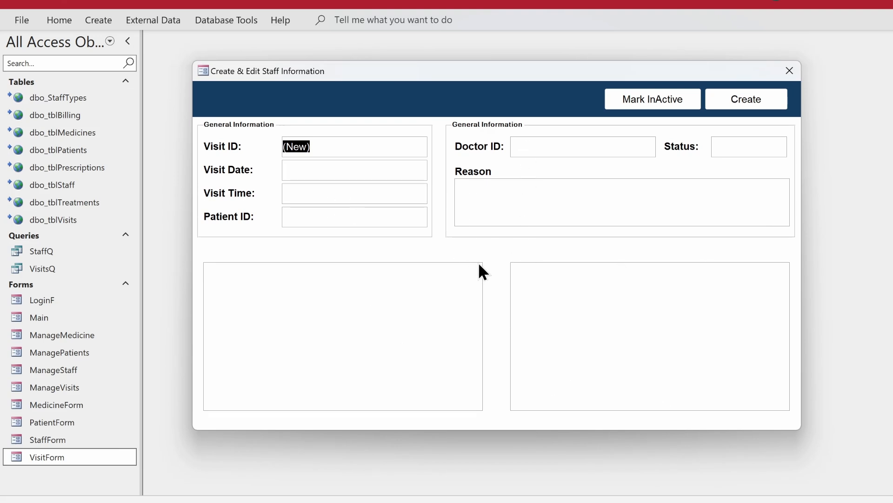
pyautogui.rightClick(496, 247)
pyautogui.click(517, 288)
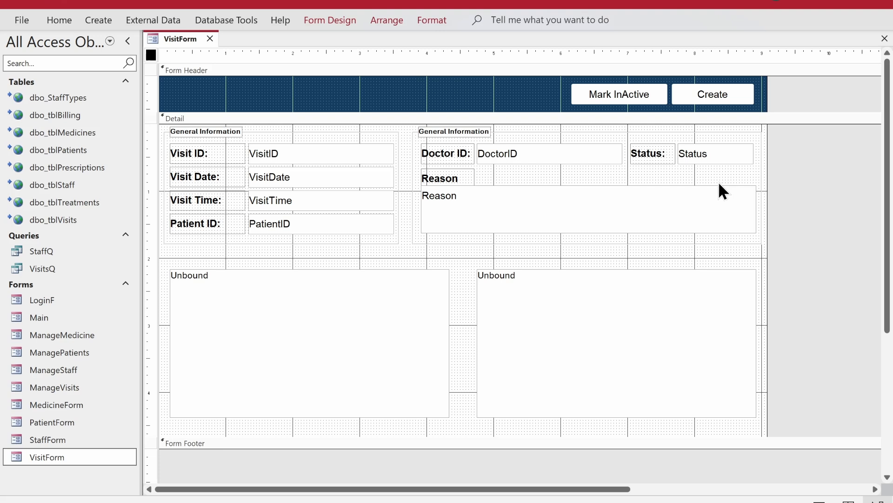
# - Move Status with its label into the first column's layout, directly below Patient ID
pyautogui.moveTo(652, 162); pyautogui.dragTo(216, 238)
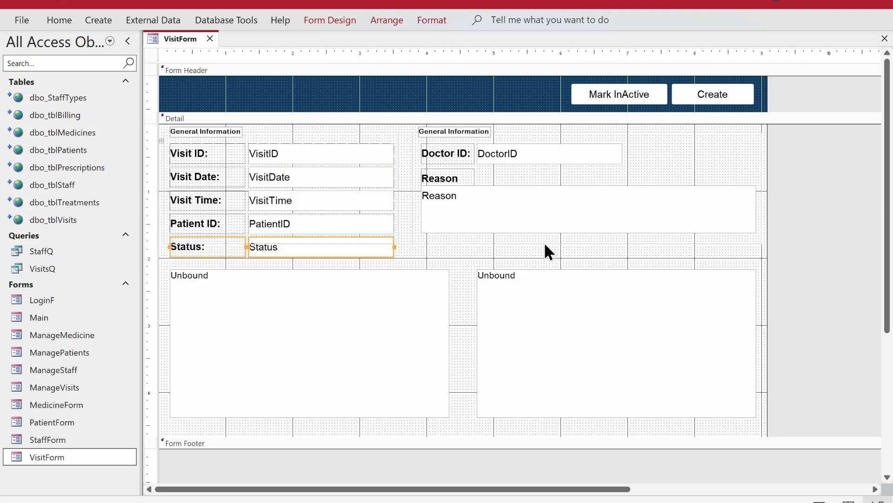
# - Narrow the Reason text box to about 3.7 inches and its surrounding frame to about 4 inches
pyautogui.moveTo(756, 205); pyautogui.dragTo(668, 215)
pyautogui.click(762, 201)
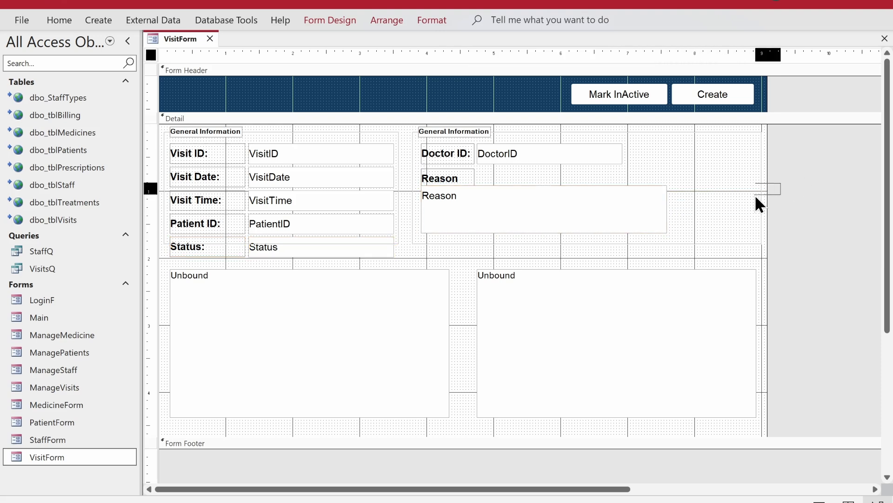
pyautogui.moveTo(760, 190); pyautogui.dragTo(681, 192)
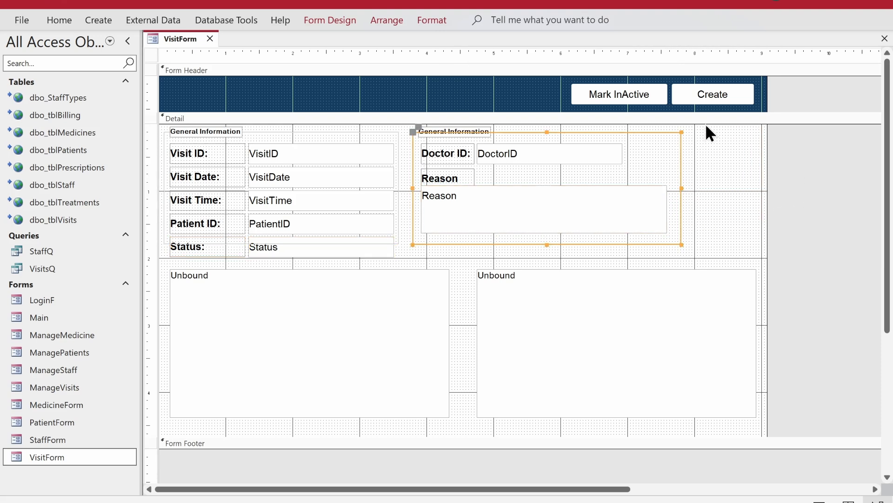
# - Move the second frame together with its Doctor ID and Reason controls about 1 inch to the right
pyautogui.click(703, 128)
pyautogui.moveTo(709, 247); pyautogui.dragTo(419, 131)
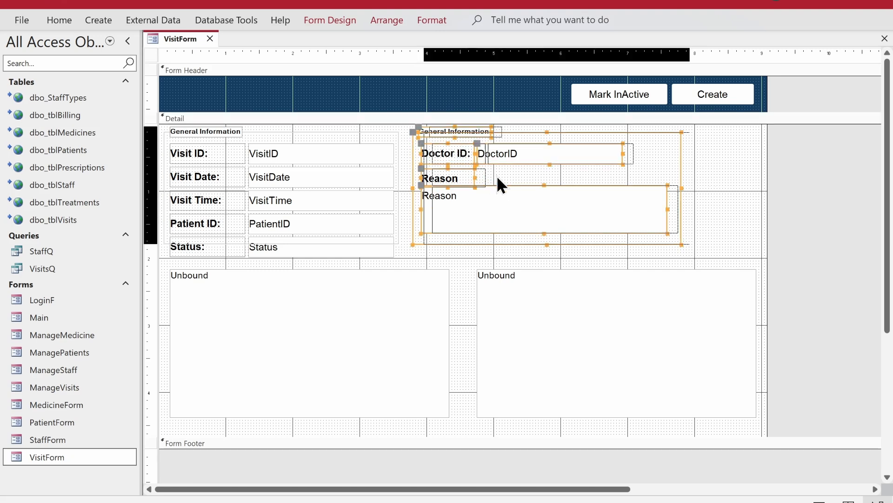
pyautogui.moveTo(413, 177); pyautogui.dragTo(497, 176)
pyautogui.press('Left')
pyautogui.press('Left')
pyautogui.press('Left')
pyautogui.press('Left')
pyautogui.press('Left')
pyautogui.press('Left')
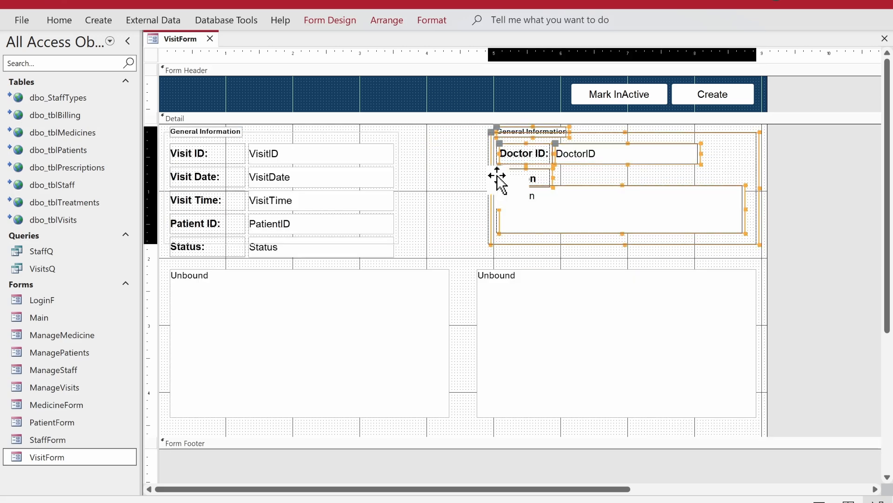
# - Widen the Reason text box to about 3.9 inches inside its frame
pyautogui.click(756, 216)
pyautogui.click(729, 209)
pyautogui.moveTo(744, 188); pyautogui.dragTo(750, 188)
pyautogui.click(752, 204)
pyautogui.click(737, 201)
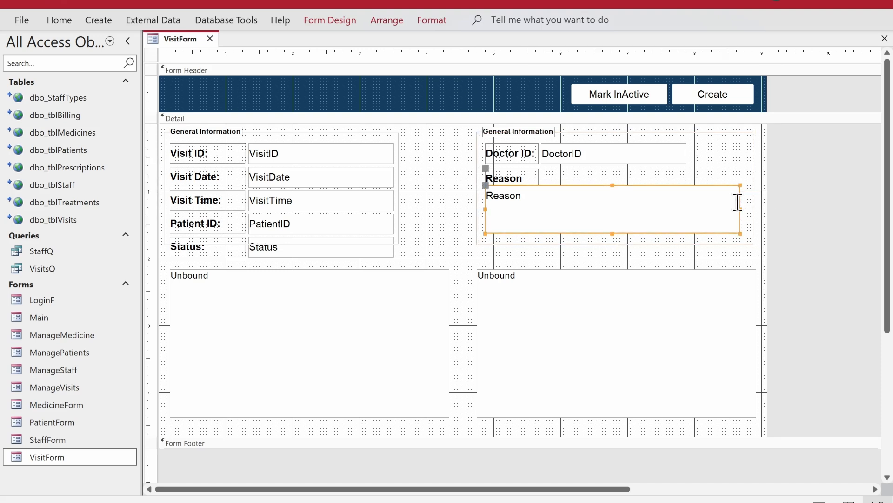
pyautogui.moveTo(741, 209); pyautogui.dragTo(749, 211)
# - Widen the two list boxes toward each other, the first to about 4.3 inches and the second to about 4.4 inches
pyautogui.click(503, 323)
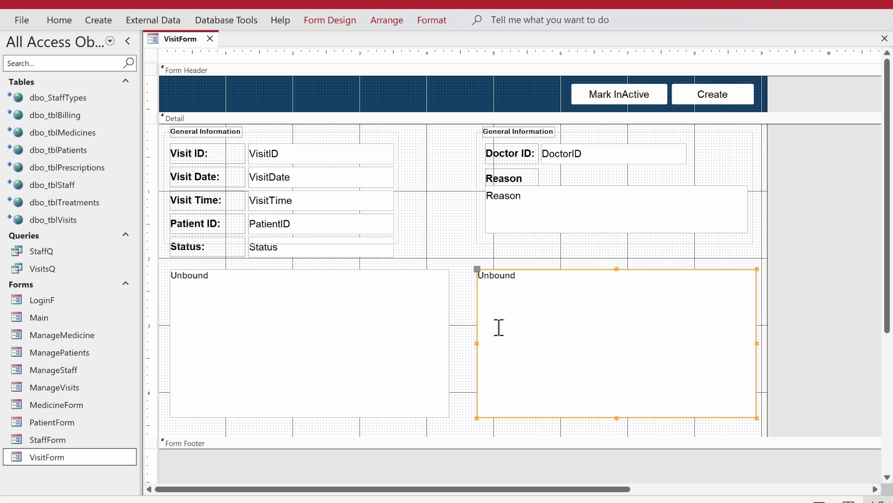
pyautogui.moveTo(478, 341); pyautogui.dragTo(458, 342)
pyautogui.click(442, 351)
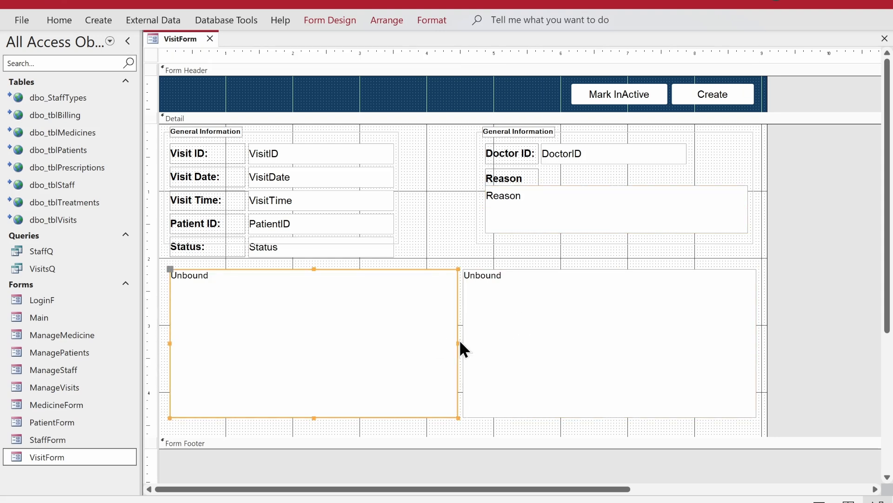
# - Align the Doctor ID and Reason group with the second list box, widening its frame to about 4.4 inches and Reason to about 4.2 inches
pyautogui.moveTo(465, 131); pyautogui.dragTo(655, 233)
pyautogui.click(748, 232)
pyautogui.click(740, 164)
pyautogui.moveTo(742, 186); pyautogui.dragTo(754, 208)
pyautogui.click(729, 207)
pyautogui.click(617, 180)
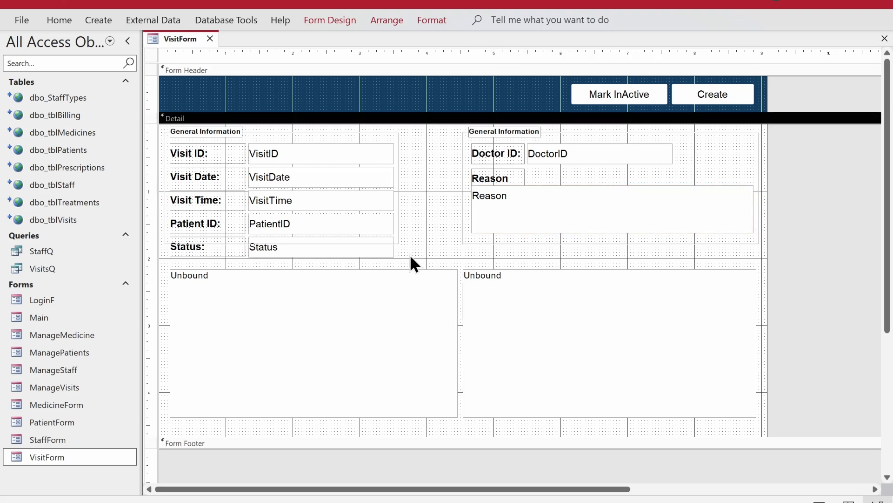
# - Enlarge the General Information frame to about 4.3 by 2 inches around Status and shift both list boxes slightly down
pyautogui.click(399, 166)
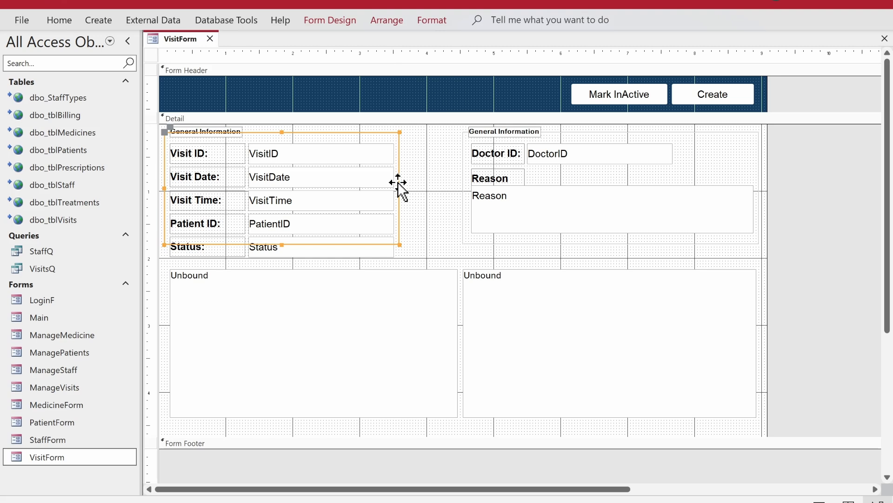
pyautogui.moveTo(399, 188); pyautogui.dragTo(455, 195)
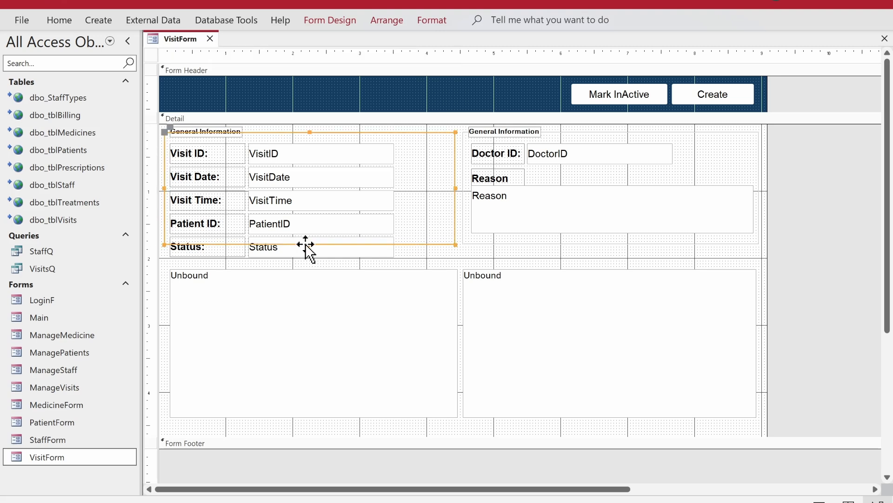
pyautogui.moveTo(309, 244); pyautogui.dragTo(309, 263)
pyautogui.click(414, 239)
pyautogui.click(413, 231)
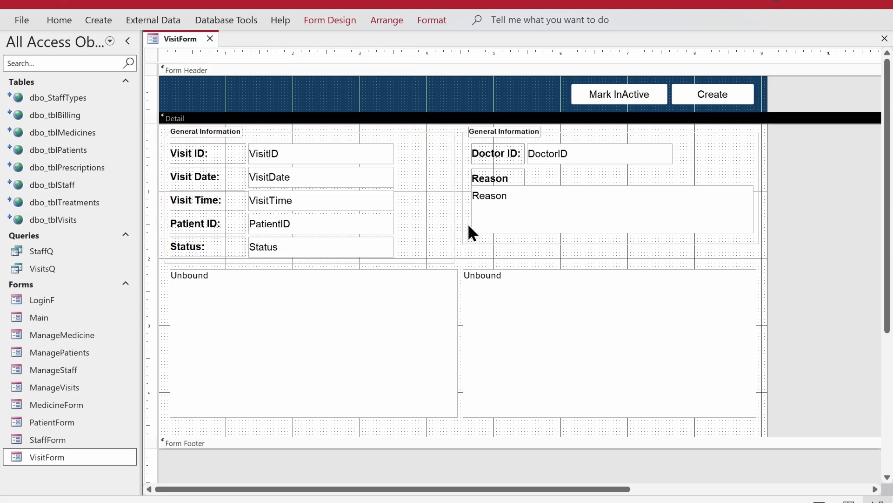
pyautogui.moveTo(794, 306); pyautogui.dragTo(315, 330)
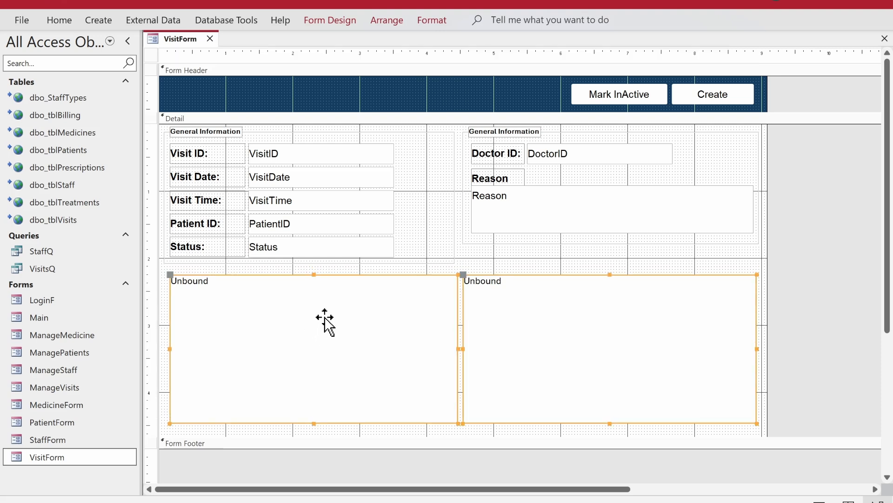
pyautogui.click(479, 254)
# - Widen the first column's five text boxes to about 3.1 inches and the General Information frame to about 4.4 inches
pyautogui.moveTo(409, 149)
pyautogui.mouseDown()
pyautogui.moveTo(373, 220)
pyautogui.moveTo(375, 248)
pyautogui.moveTo(449, 248)
pyautogui.mouseUp()
pyautogui.click(458, 237)
pyautogui.click(456, 236)
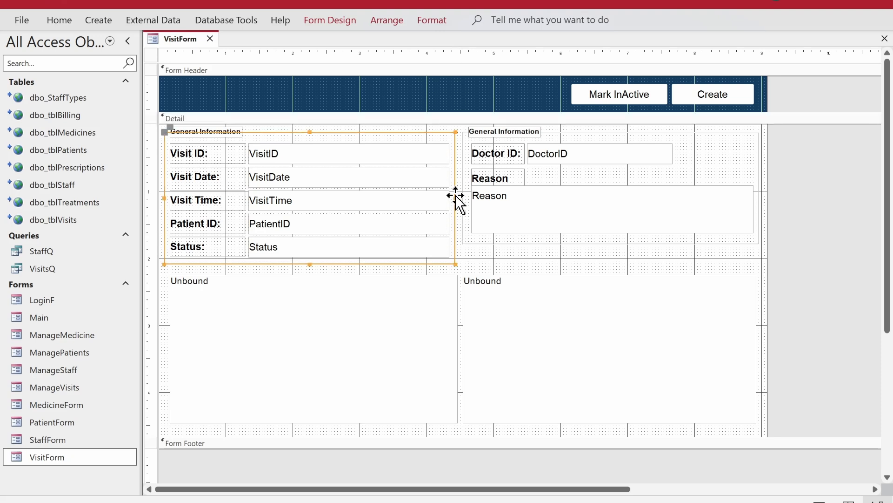
pyautogui.moveTo(455, 197); pyautogui.dragTo(459, 198)
pyautogui.click(448, 227)
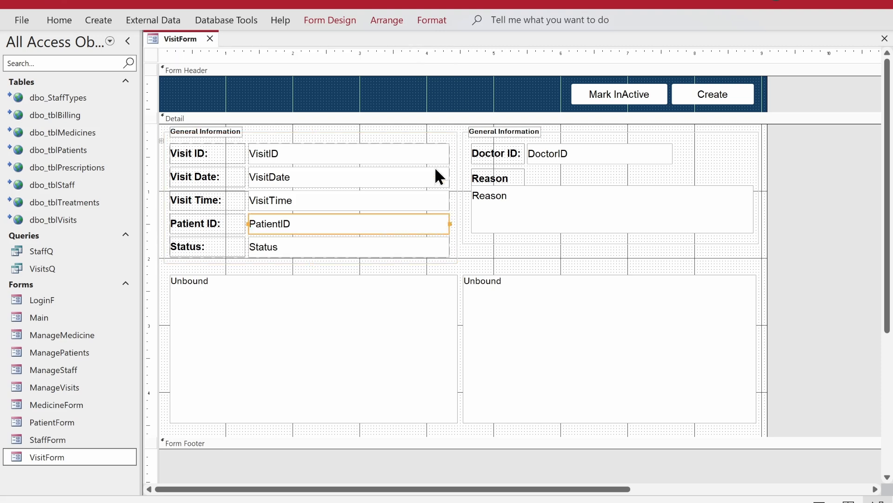
pyautogui.click(433, 141)
pyautogui.moveTo(451, 154); pyautogui.dragTo(455, 154)
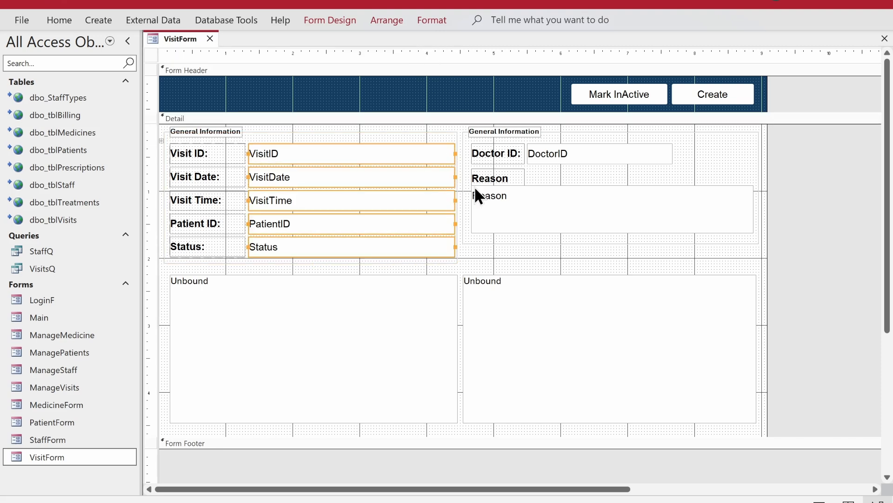
# - Nudge both list boxes slightly further down to leave room for frame titles above them
pyautogui.click(501, 261)
pyautogui.moveTo(780, 291); pyautogui.dragTo(217, 345)
pyautogui.press('Down')
pyautogui.press('Down')
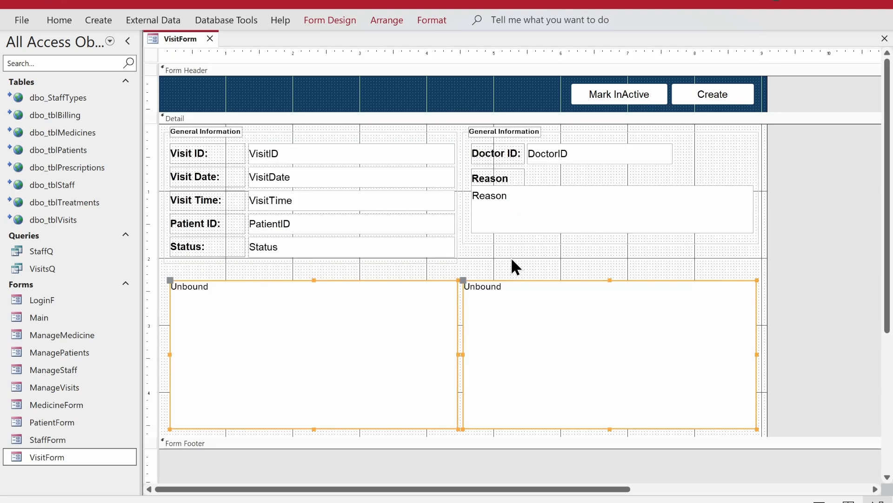
pyautogui.click(518, 266)
# - Rename the title of the frame around Doctor ID and Reason to "Doctor Assignment Information"
pyautogui.click(507, 131)
pyautogui.doubleClick(493, 132)
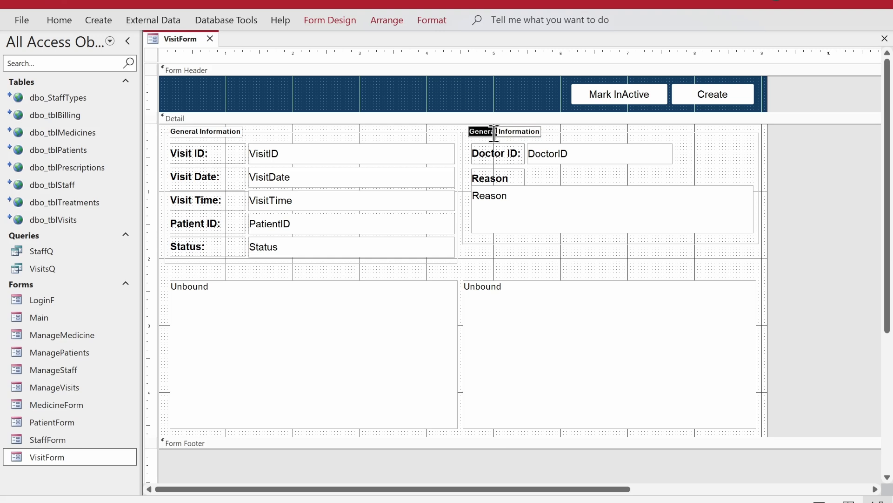
pyautogui.write('Cli')
pyautogui.press('BackSpace')
pyautogui.press('BackSpace')
pyautogui.press('BackSpace')
pyautogui.write('D')
pyautogui.write('octor Assig')
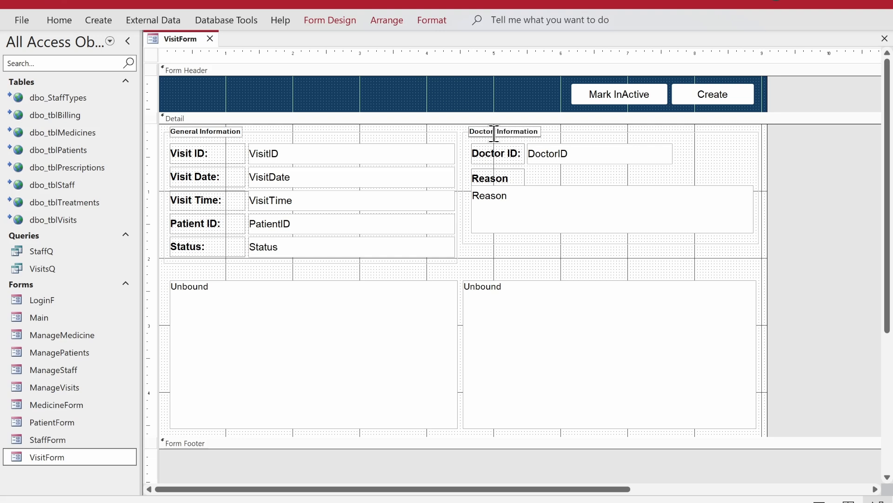
pyautogui.write('nment')
pyautogui.press('Return')
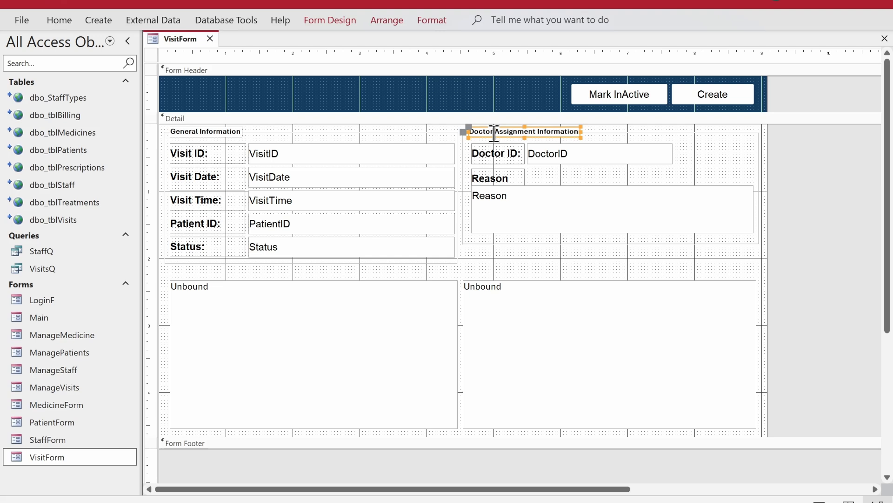
# - Duplicate the General Information frame, fit the copy around the first list box and center the list box within it
pyautogui.click(311, 131)
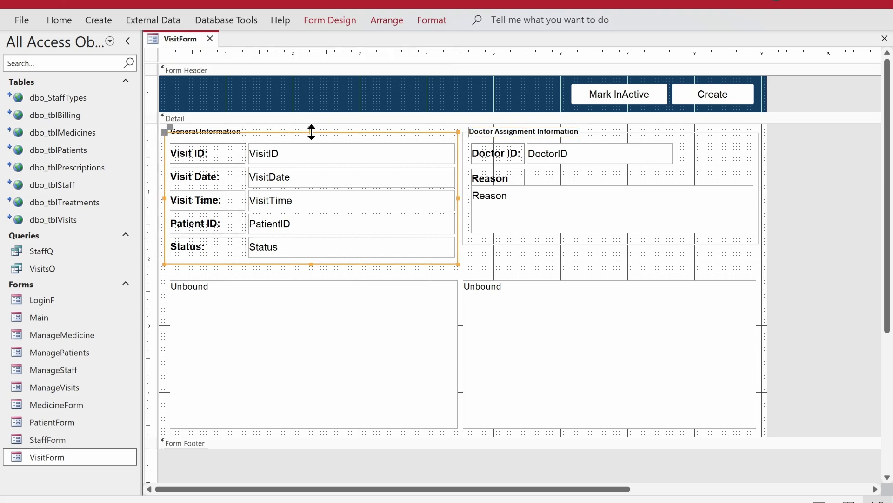
pyautogui.hotkey('ctrl', 'c')
pyautogui.hotkey('ctrl', 'v')
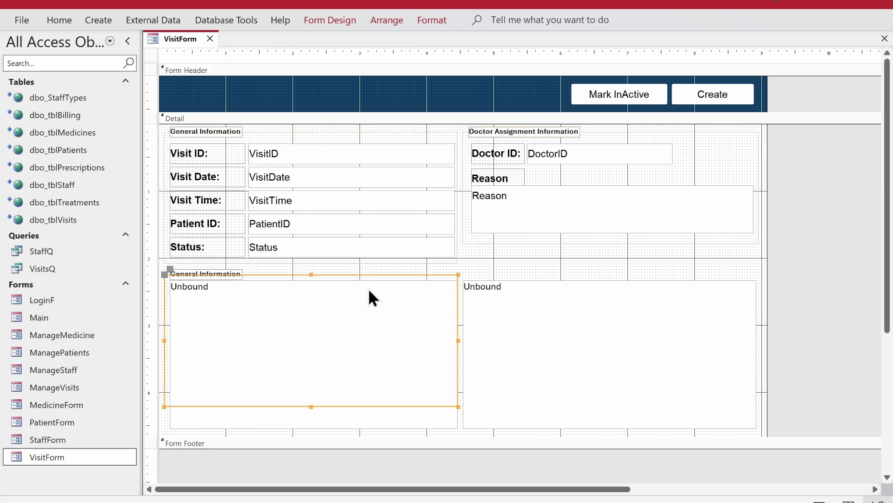
pyautogui.press('Up')
pyautogui.press('Up')
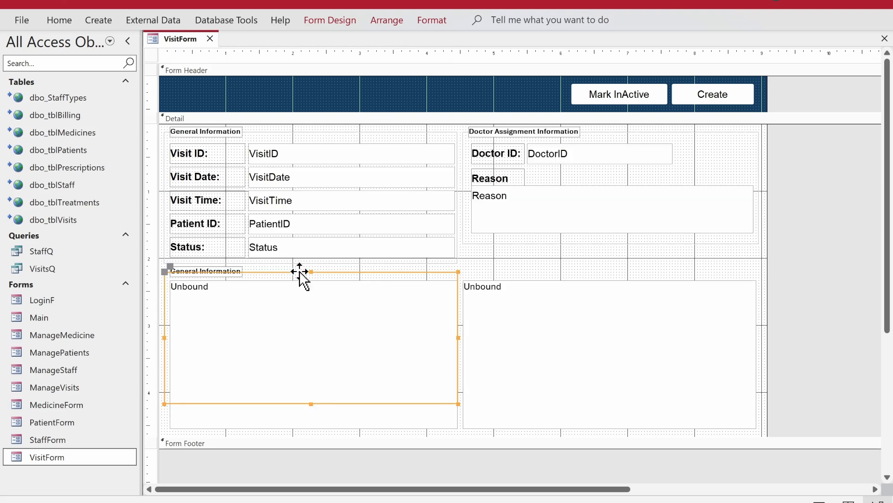
pyautogui.moveTo(312, 403); pyautogui.dragTo(317, 433)
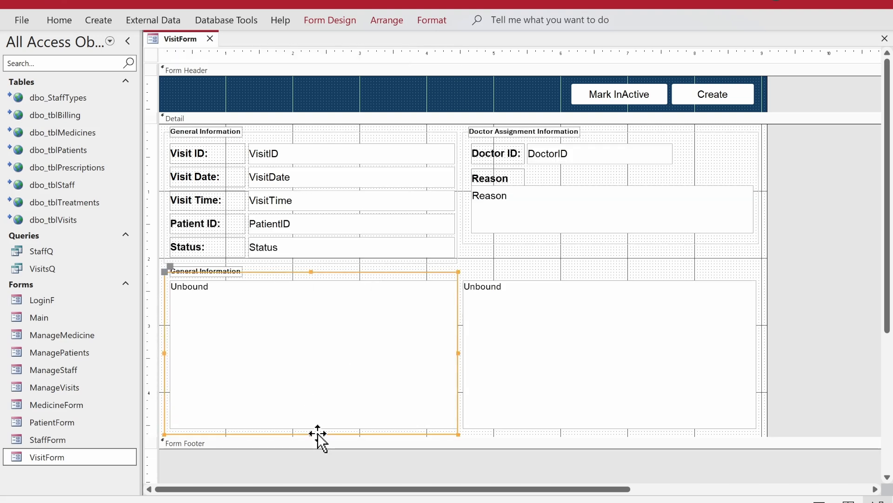
pyautogui.click(425, 359)
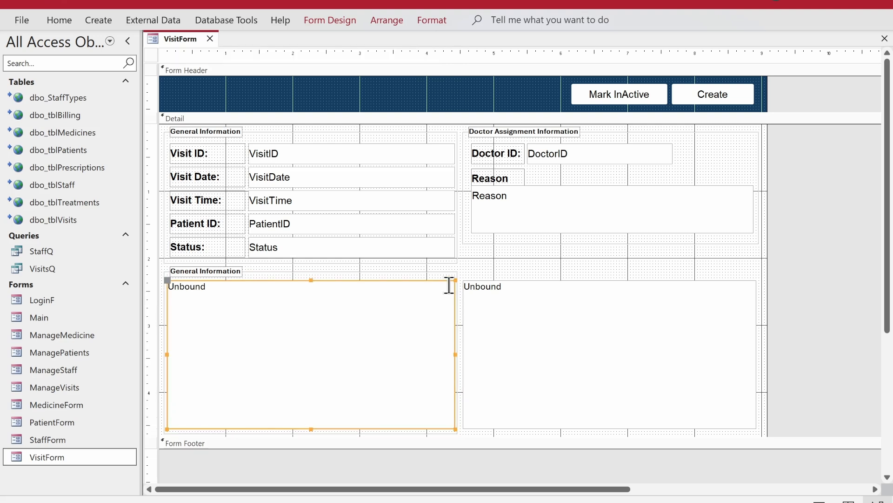
pyautogui.click(456, 272)
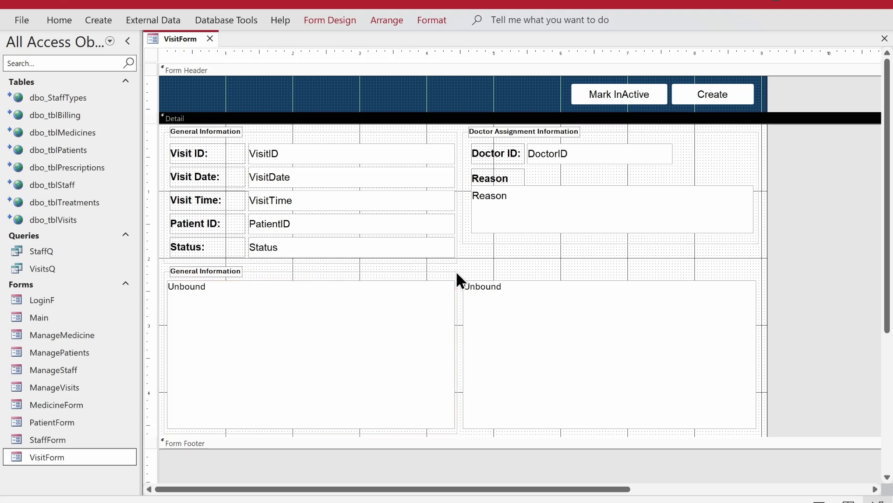
# - Copy "Prescriptions" from the PowerPoint layout mockup and use it as the title of the first list box's frame
pyautogui.click(231, 264)
pyautogui.click(185, 274)
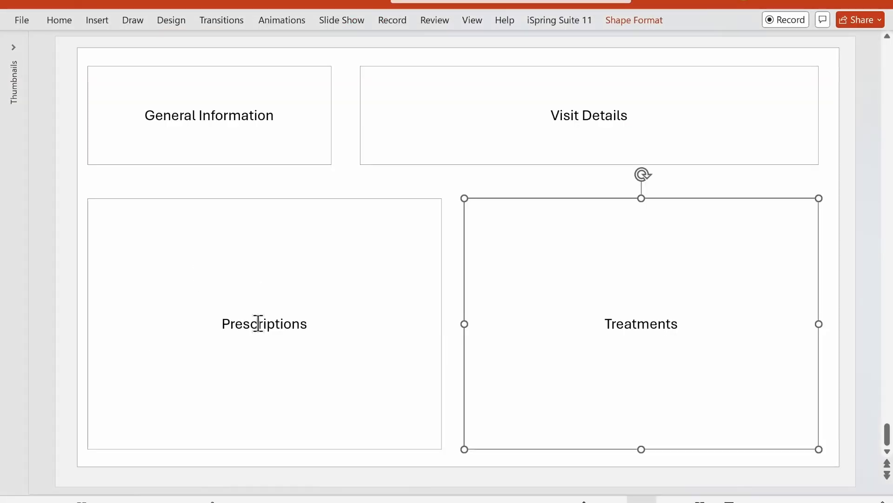
pyautogui.click(260, 324)
pyautogui.doubleClick(261, 323)
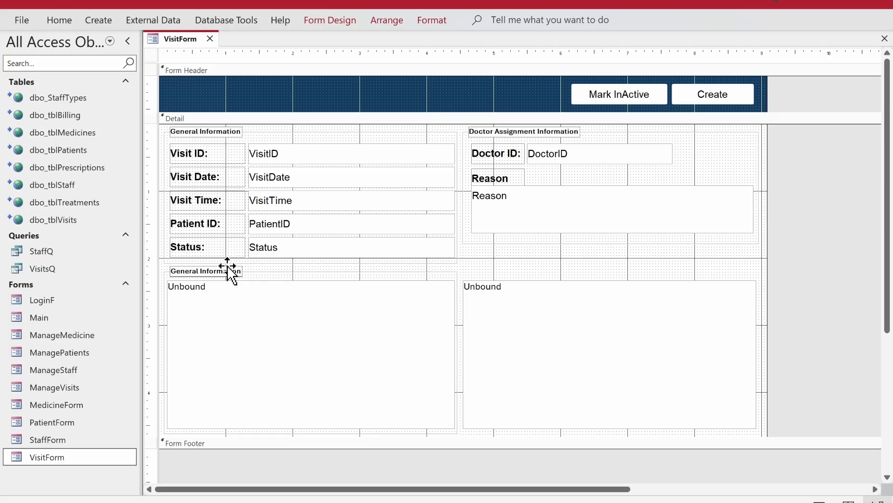
pyautogui.doubleClick(222, 271)
pyautogui.press('BackSpace')
pyautogui.press('BackSpace')
pyautogui.press('BackSpace')
pyautogui.press('BackSpace')
pyautogui.press('BackSpace')
pyautogui.press('BackSpace')
pyautogui.press('BackSpace')
pyautogui.press('BackSpace')
pyautogui.press('BackSpace')
pyautogui.hotkey('ctrl', 'v')
pyautogui.press('Return')
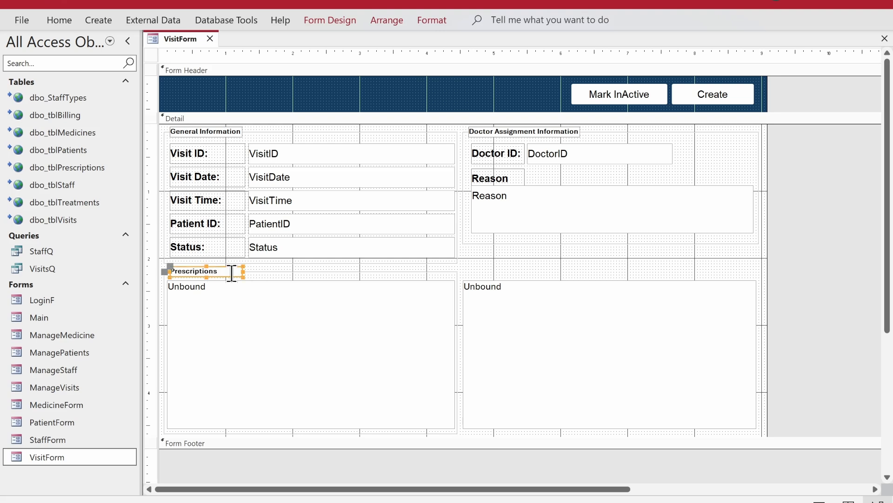
# - Duplicate the Prescriptions frame, place the copy around the second list box and widen it to about 4.5 inches
pyautogui.click(455, 267)
pyautogui.click(454, 273)
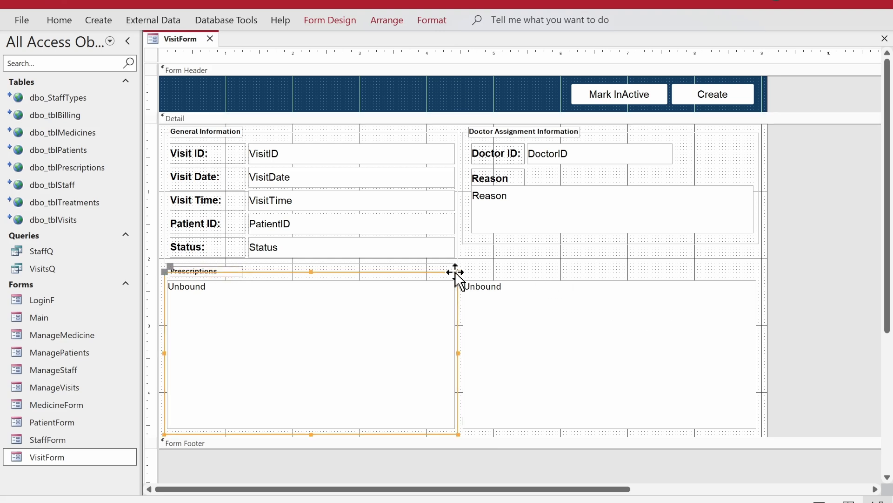
pyautogui.hotkey('ctrl', 'c')
pyautogui.hotkey('ctrl', 'v')
pyautogui.moveTo(442, 447); pyautogui.dragTo(736, 275)
pyautogui.moveTo(754, 351); pyautogui.dragTo(762, 351)
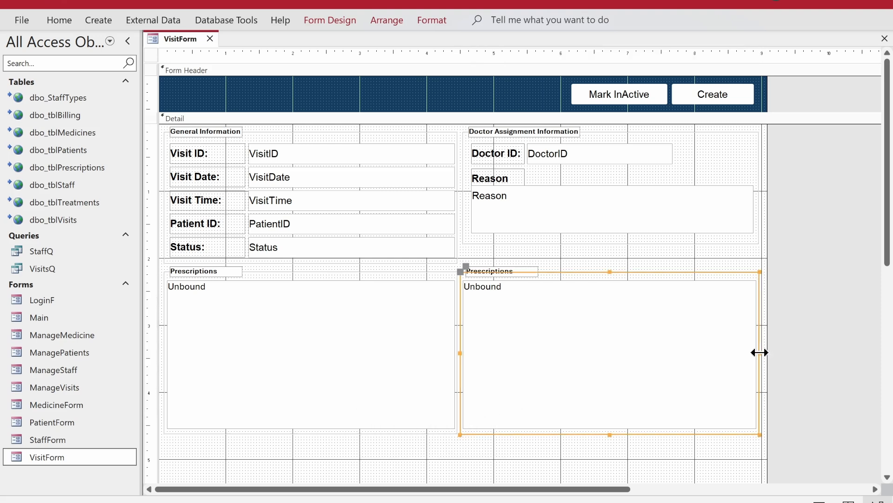
# - Shorten the Detail section to about 4.8 inches, ending just below the list box frames
pyautogui.scroll(-4, 797, 369)
pyautogui.scroll(-2, 794, 372)
pyautogui.moveTo(781, 405); pyautogui.dragTo(780, 249)
pyautogui.scroll(6, 612, 295)
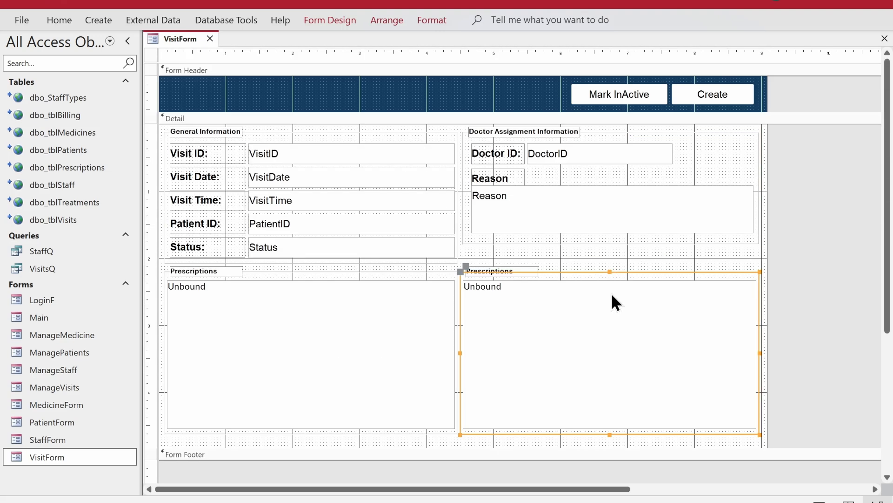
# - Copy "Treatments" from the PowerPoint layout mockup and use it as the title of the second list box's frame
pyautogui.hotkey('alt', 'Tab')
pyautogui.doubleClick(646, 328)
pyautogui.hotkey('alt', 'Tab')
pyautogui.click(551, 264)
pyautogui.click(497, 268)
pyautogui.doubleClick(497, 268)
pyautogui.hotkey('ctrl', 'v')
pyautogui.click(637, 273)
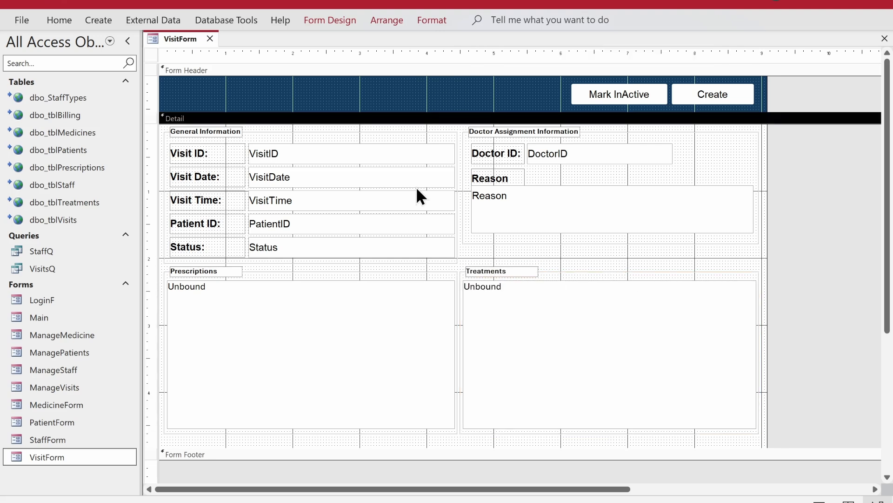
# - Preview the VisitForm with its framed sections in Form View
pyautogui.rightClick(181, 38)
pyautogui.click(244, 114)
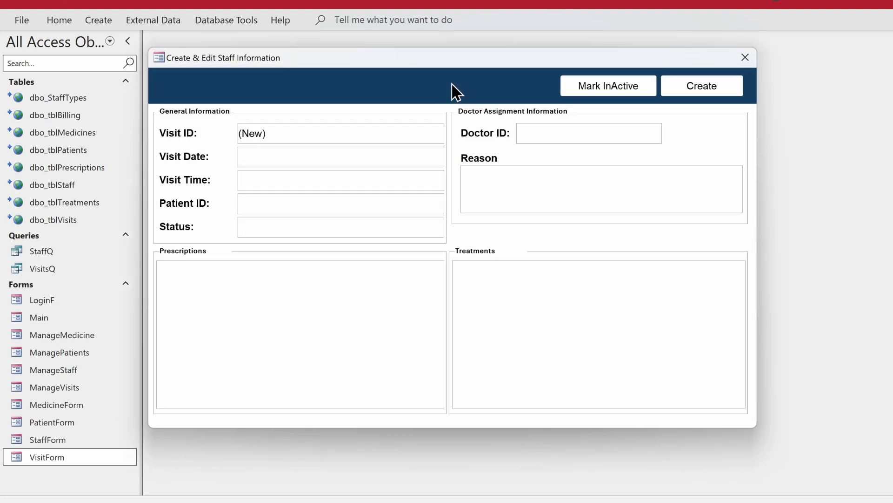